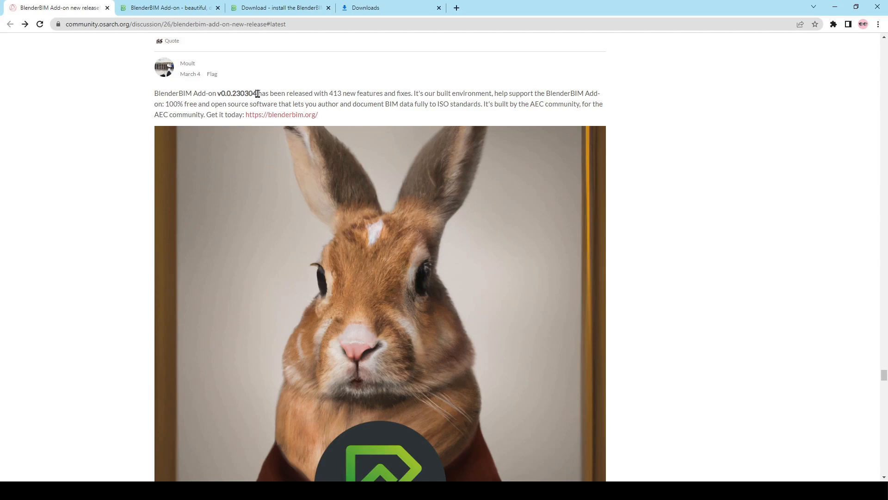
Highlight "413 new" in the BlenderBIM v0.0.230304 release post and close all the other browser tabs.
left_click_drag(327, 93, 357, 93)
middle_click(302, 118)
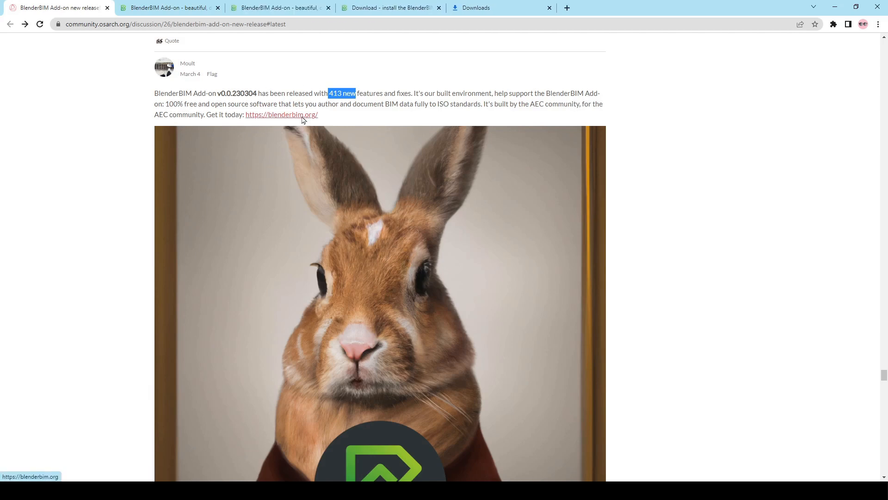
left_click(218, 8)
left_click(218, 7)
left_click(217, 8)
left_click(218, 8)
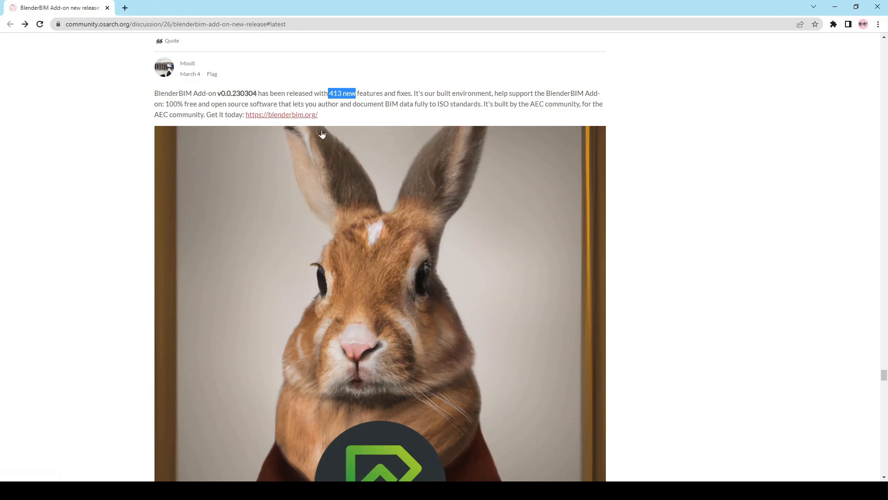
Open blenderbim.org from the release post's link and download the v0.0.230304 add-on zip for Windows from its download page.
middle_click(297, 116)
left_click(161, 7)
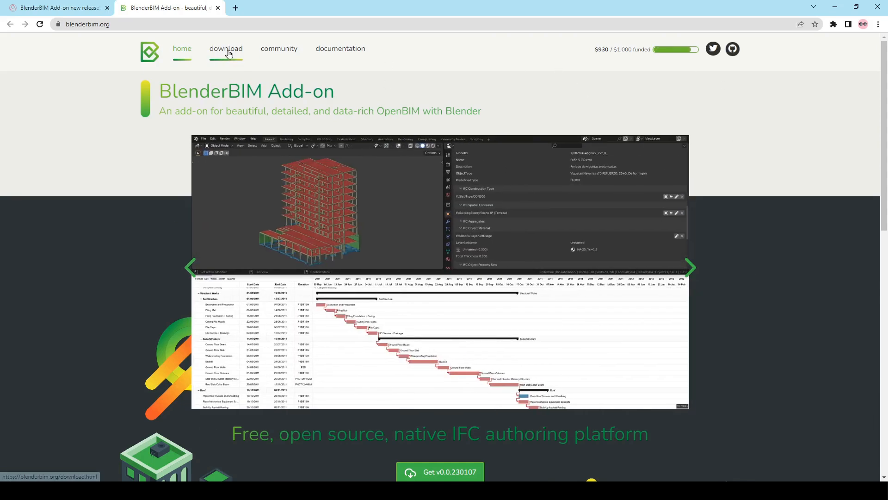
scroll(451, 347, "down", 3)
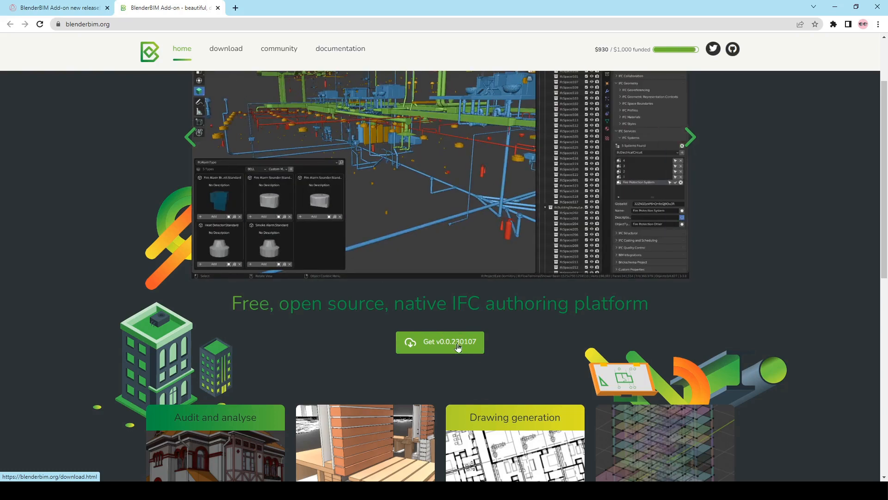
scroll(470, 344, "up", 2)
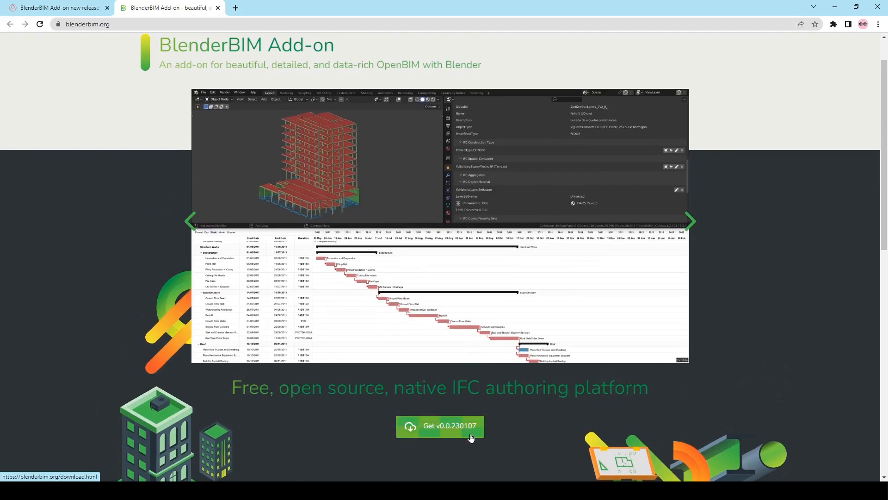
scroll(429, 432, "up", 1)
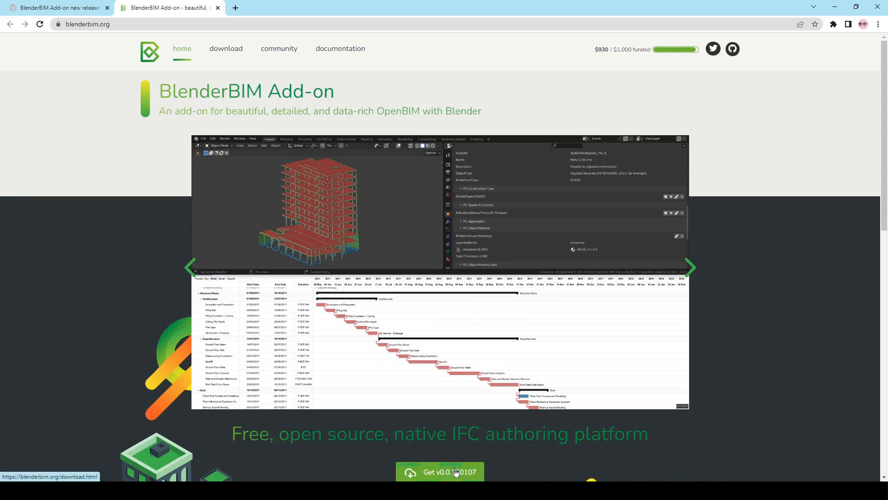
left_click(456, 472)
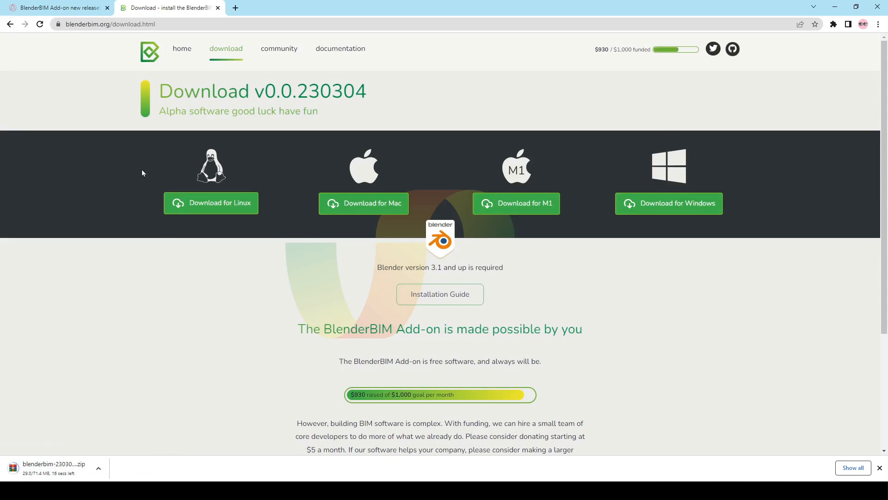
Look through the BlenderBIM home page, including its feature tiles and the showcase image carousel.
left_click(187, 50)
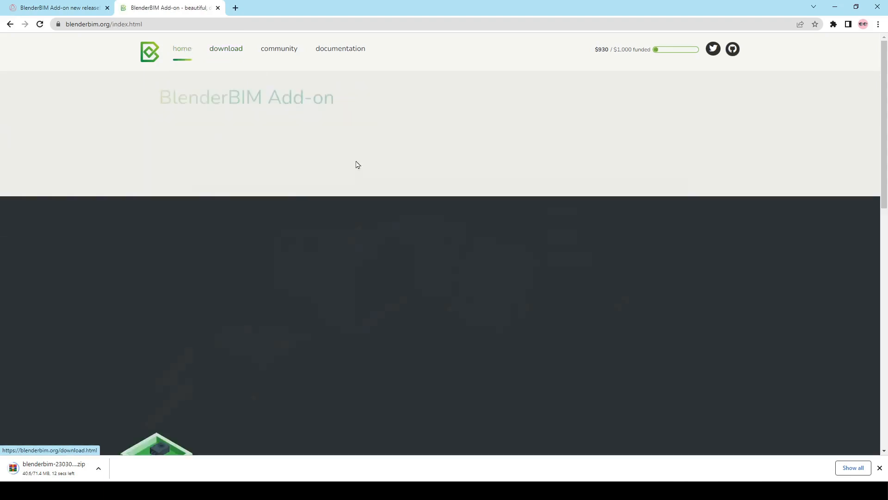
scroll(442, 198, "down", 10)
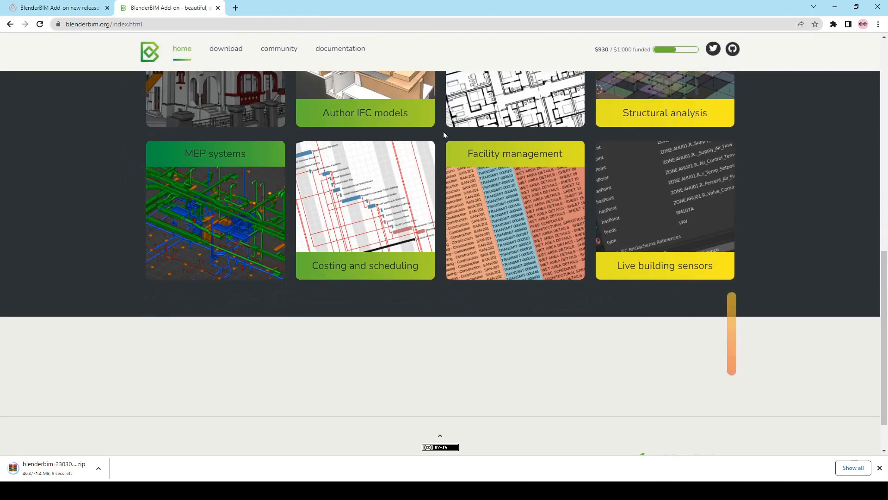
scroll(532, 227, "up", 4)
scroll(313, 250, "up", 3)
scroll(313, 250, "up", 5)
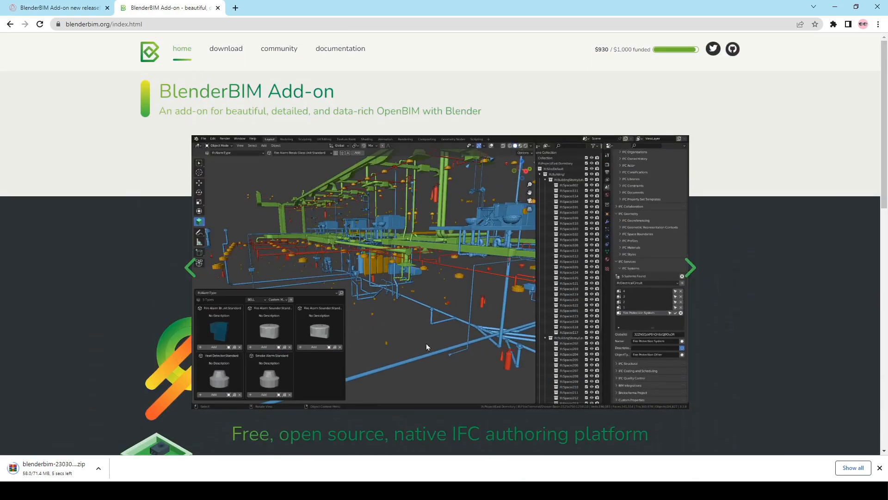
left_click(693, 273)
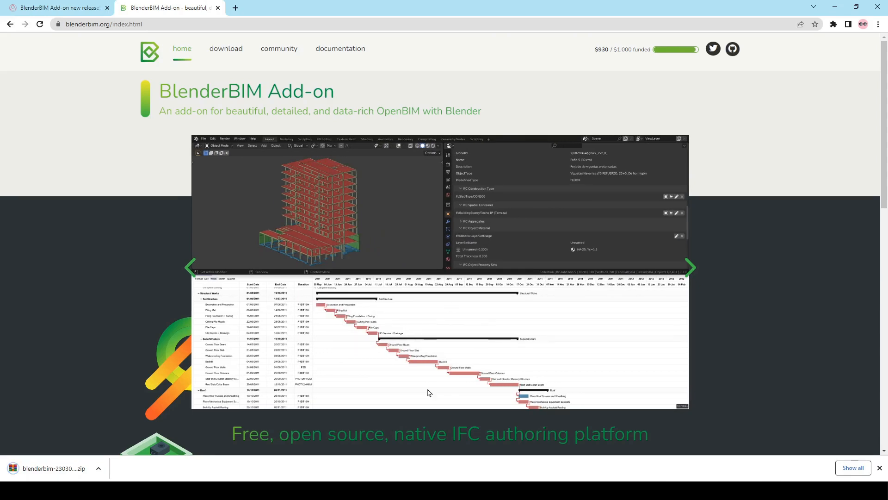
left_click(689, 266)
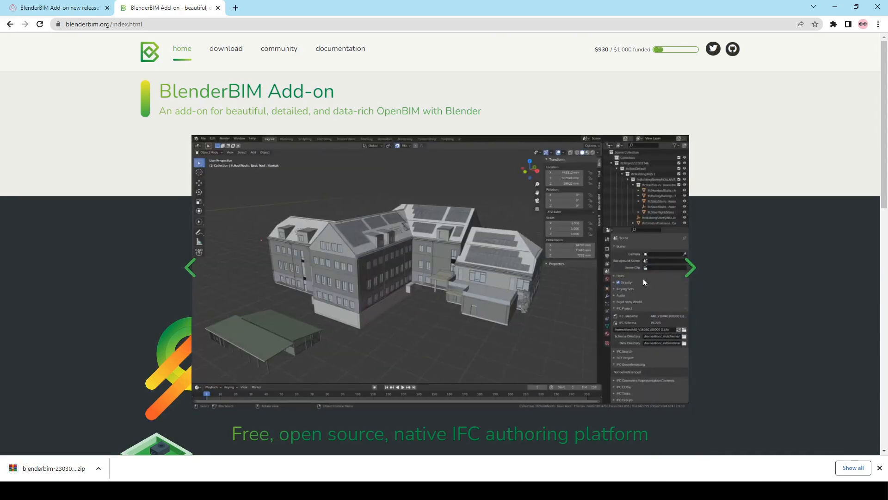
left_click(689, 267)
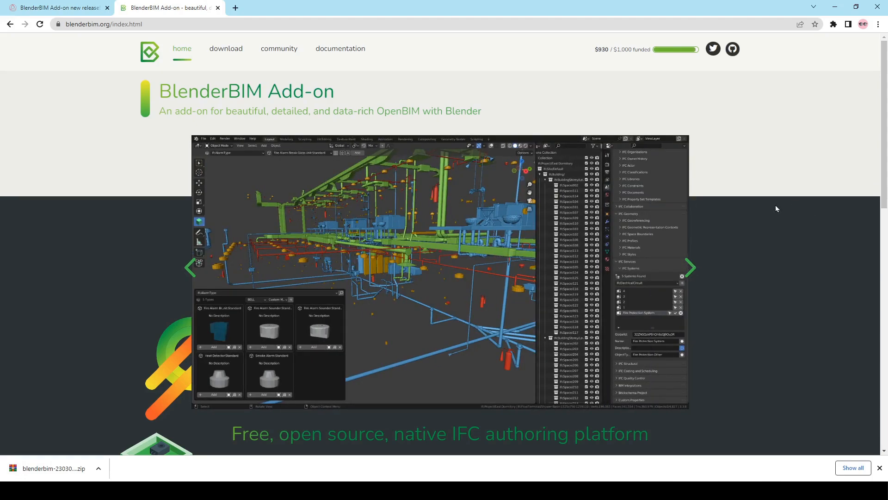
Review the BlenderBIM download page for the platform builds, the Blender version requirement and the funding information.
left_click(226, 48)
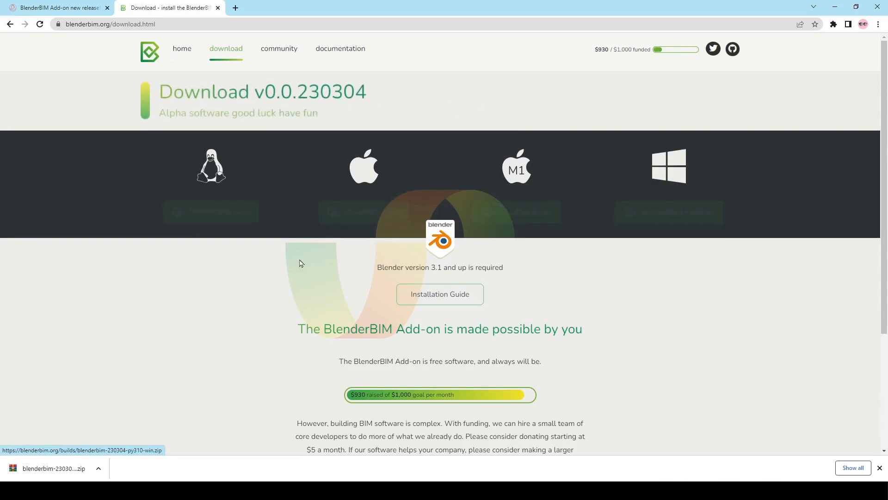
scroll(422, 283, "down", 3)
scroll(467, 170, "up", 3)
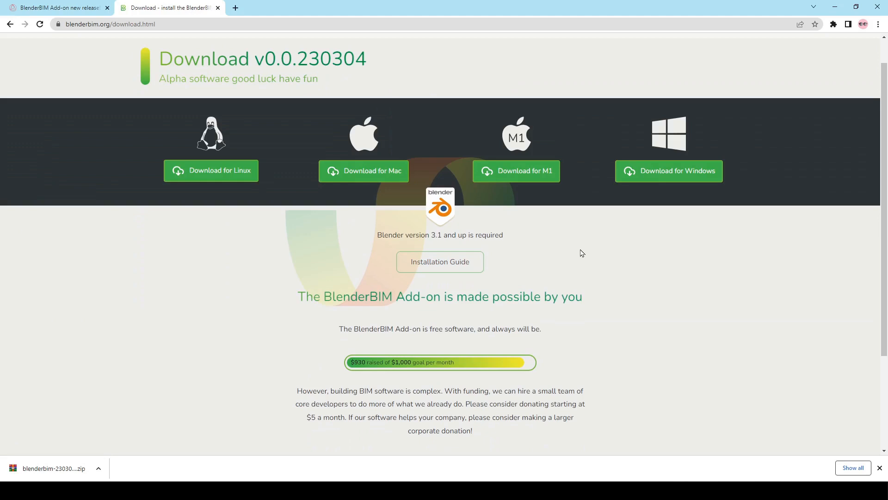
scroll(562, 255, "up", 1)
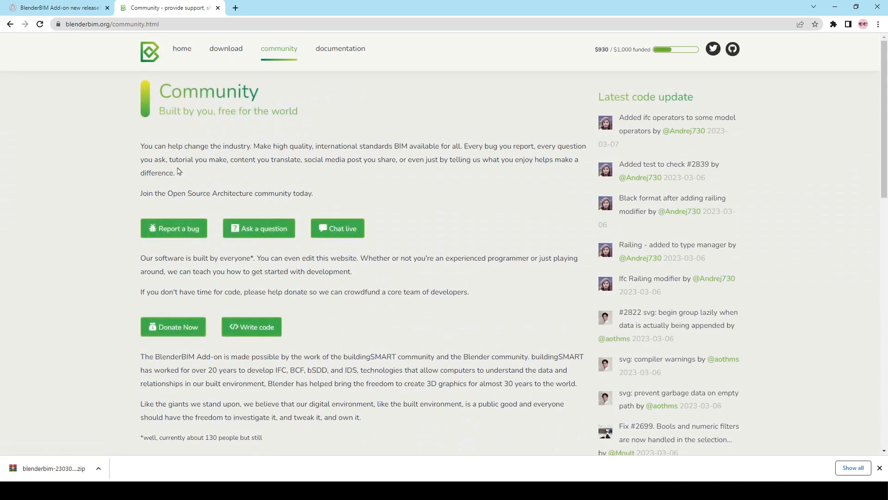
Examine the Community page, covering the ways to contribute, the latest code updates and the BlenderBIM tweets.
left_click_drag(201, 145, 328, 175)
scroll(320, 114, "down", 3)
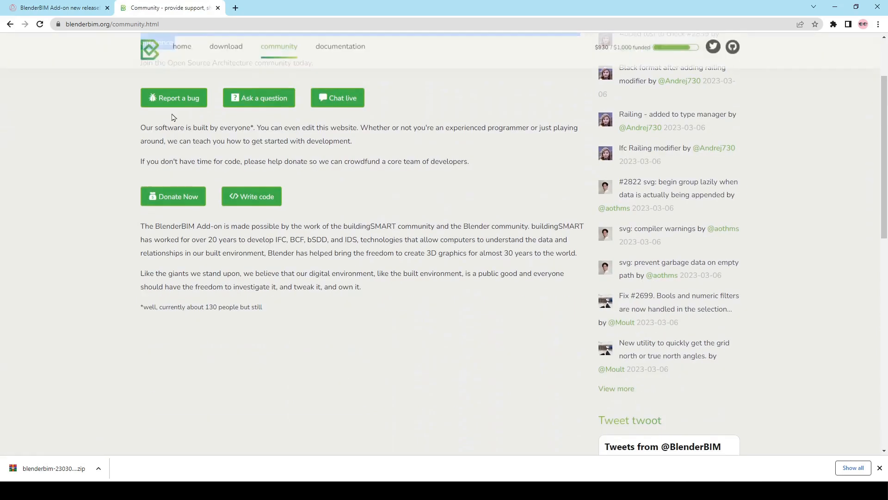
scroll(403, 139, "up", 3)
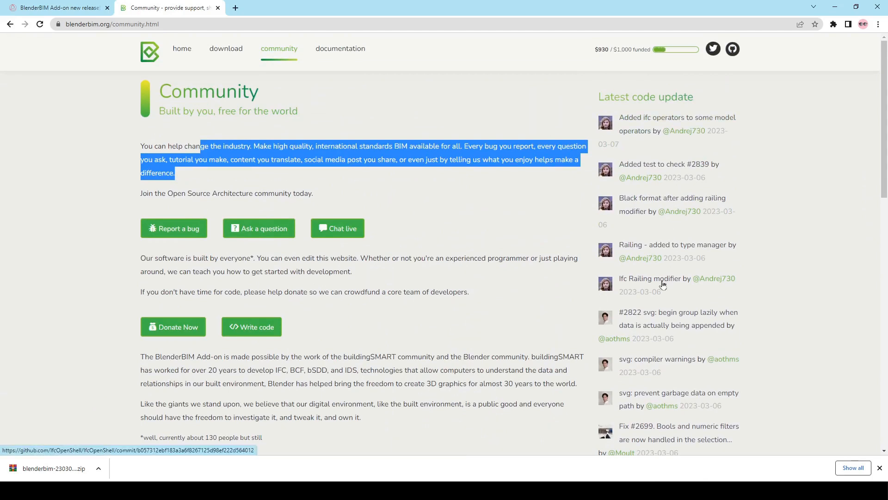
left_click_drag(637, 97, 701, 101)
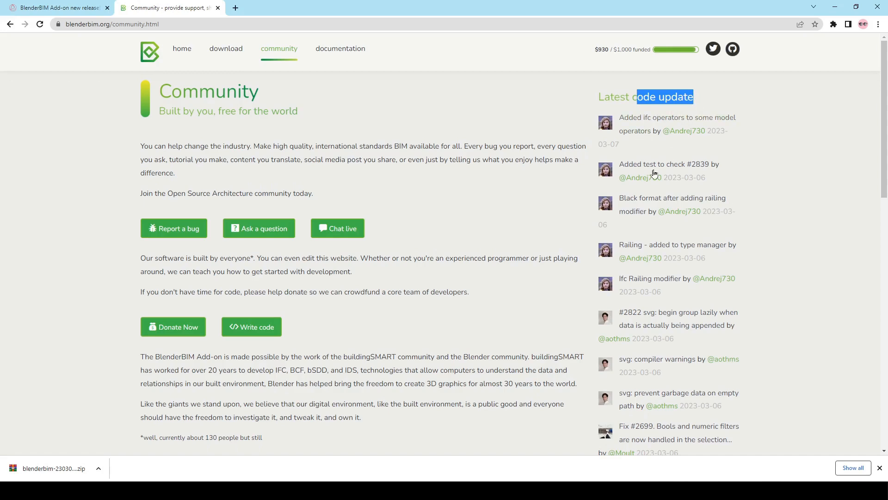
scroll(677, 303, "down", 5)
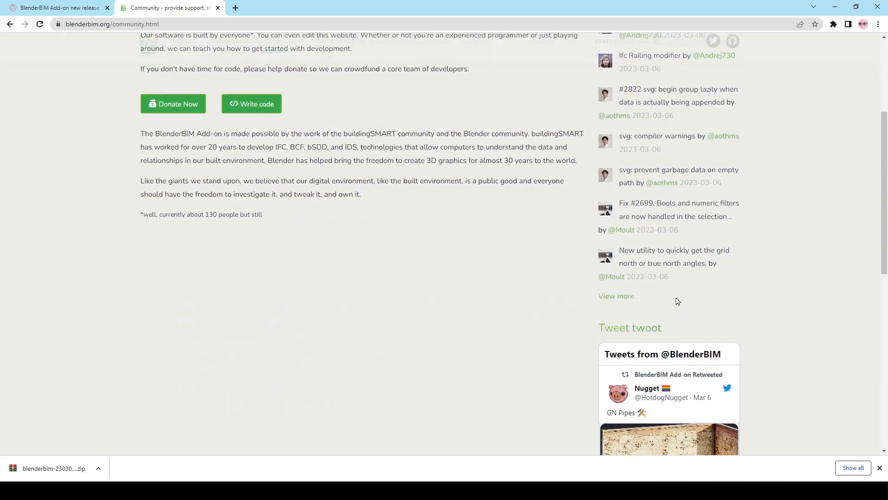
scroll(702, 316, "down", 4)
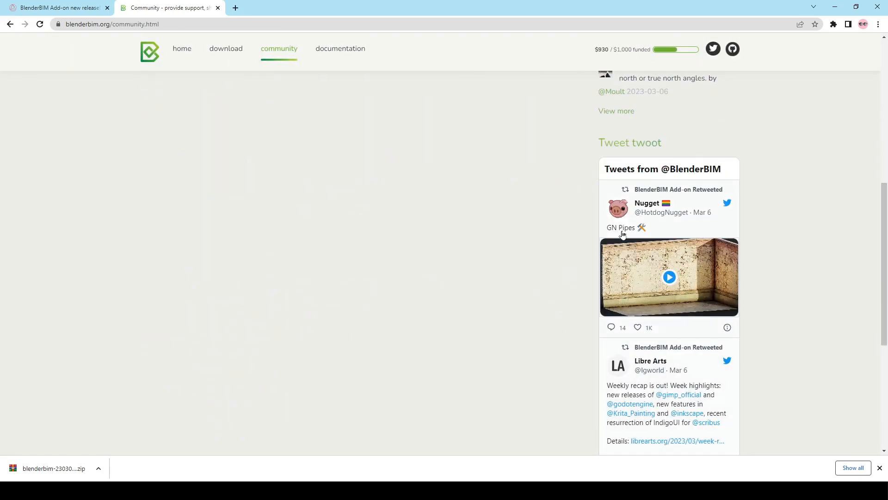
scroll(745, 287, "down", 2)
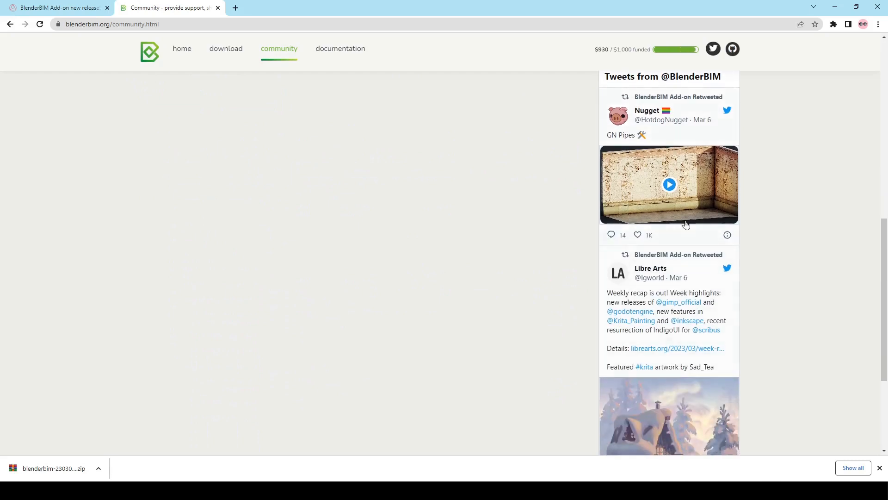
scroll(720, 359, "down", 1)
scroll(706, 311, "up", 15)
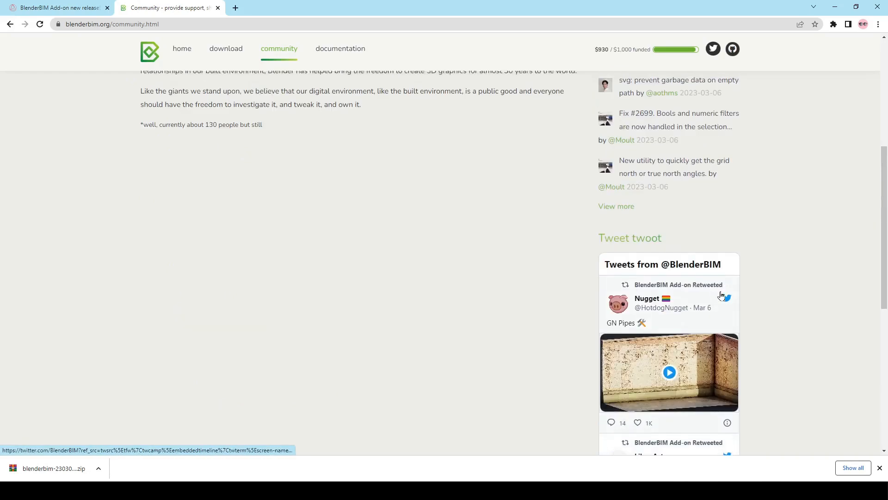
Open the BlenderBIM documentation and look over the Introduction to BIM and the user Installation pages.
left_click(353, 54)
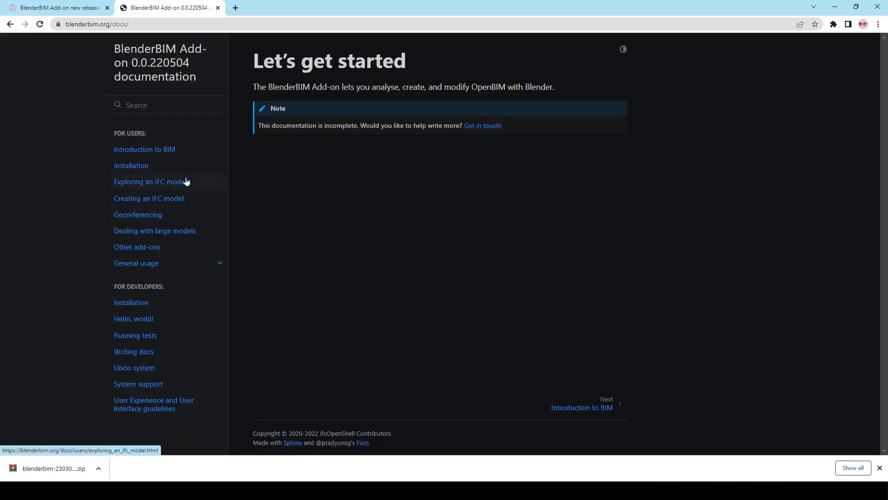
left_click(175, 157)
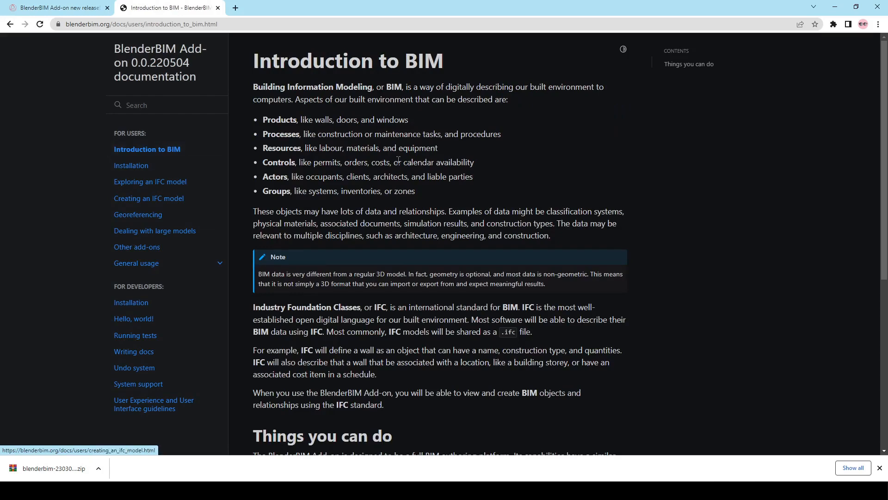
scroll(398, 160, "down", 4)
scroll(398, 159, "up", 4)
left_click(143, 171)
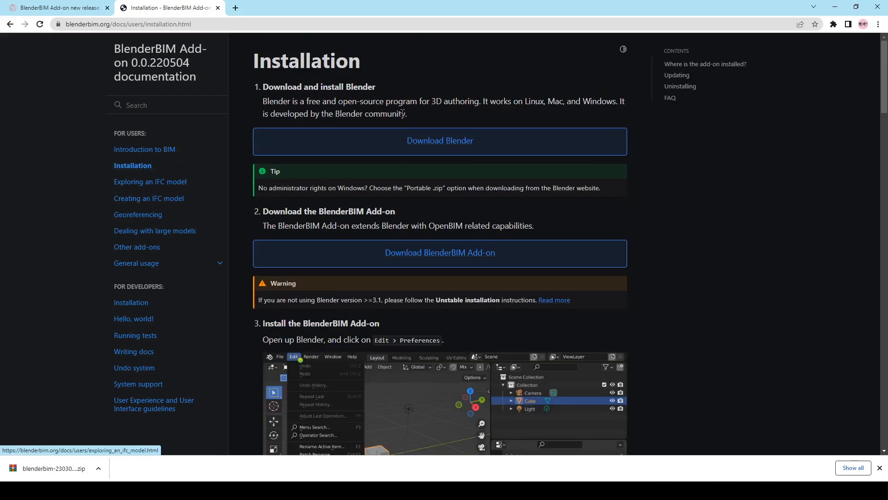
scroll(411, 299, "down", 6)
Browse the documentation pages Exploring an IFC model, Creating an IFC model and Georeferencing.
left_click(160, 180)
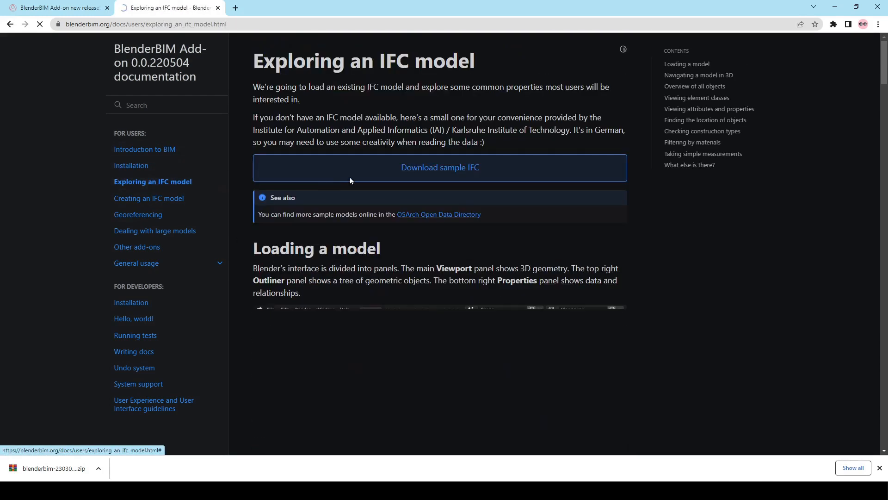
scroll(403, 282, "down", 15)
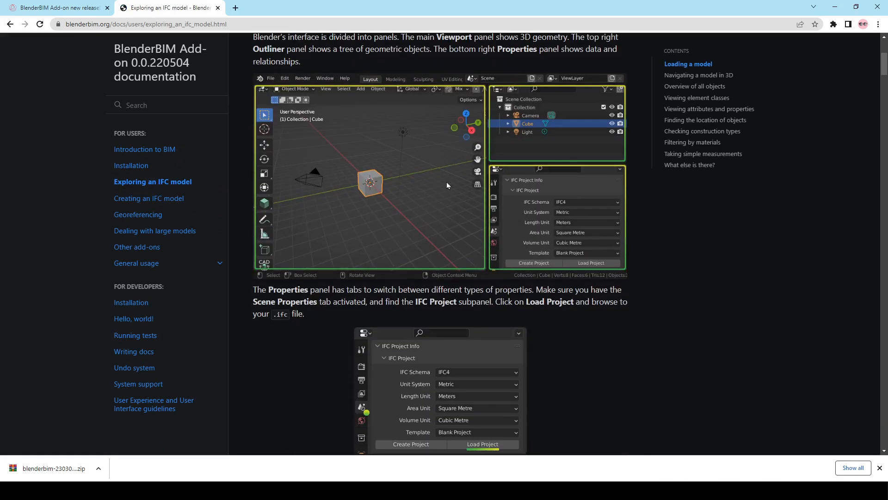
scroll(393, 269, "up", 5)
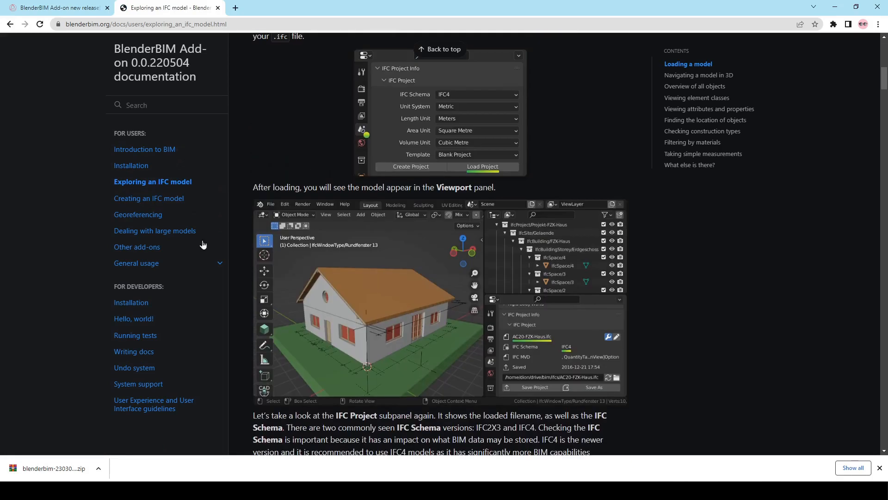
left_click(152, 201)
scroll(435, 254, "down", 12)
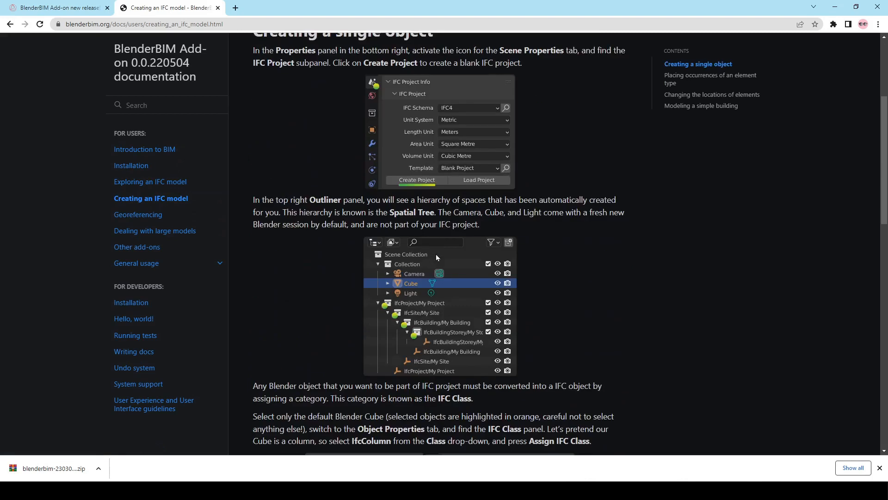
scroll(435, 254, "down", 5)
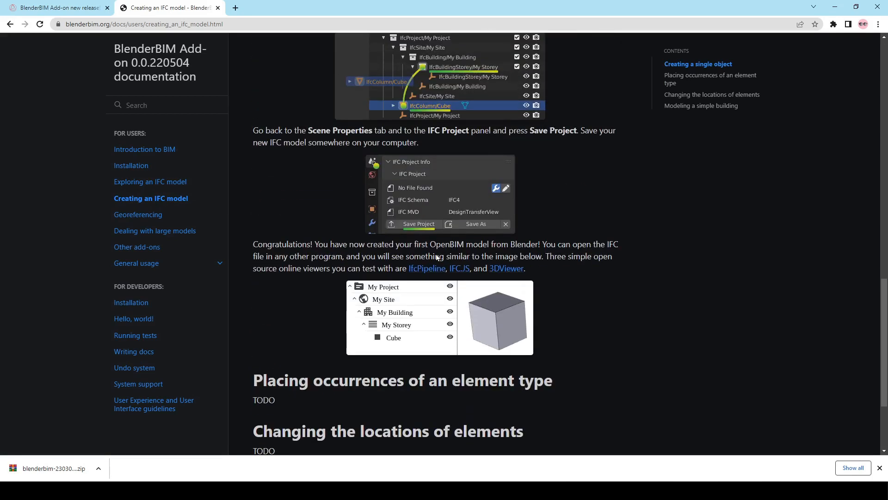
scroll(443, 270, "down", 3)
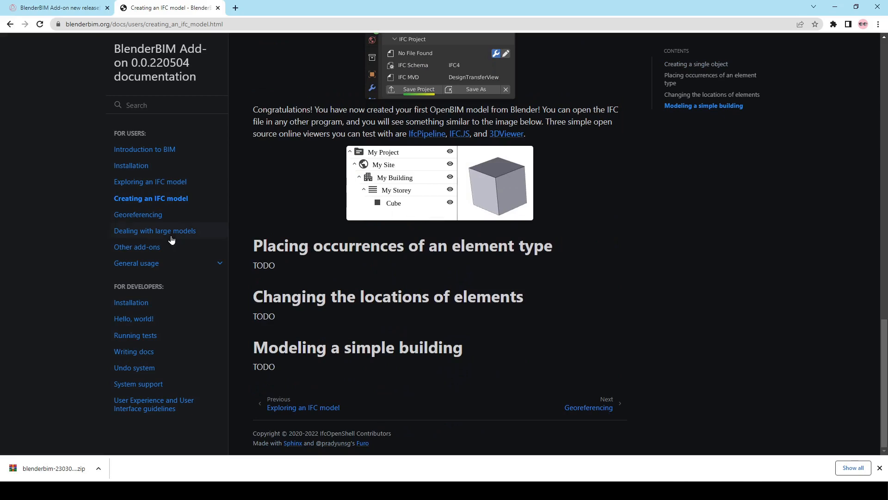
left_click(148, 215)
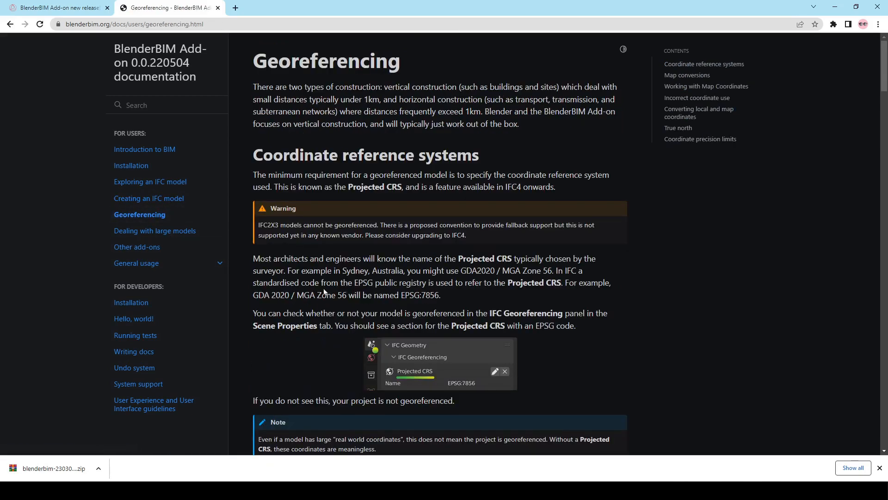
Return to the BlenderBIM release post and read on through its cover image to the Improved drawing and modeling section.
left_click(51, 6)
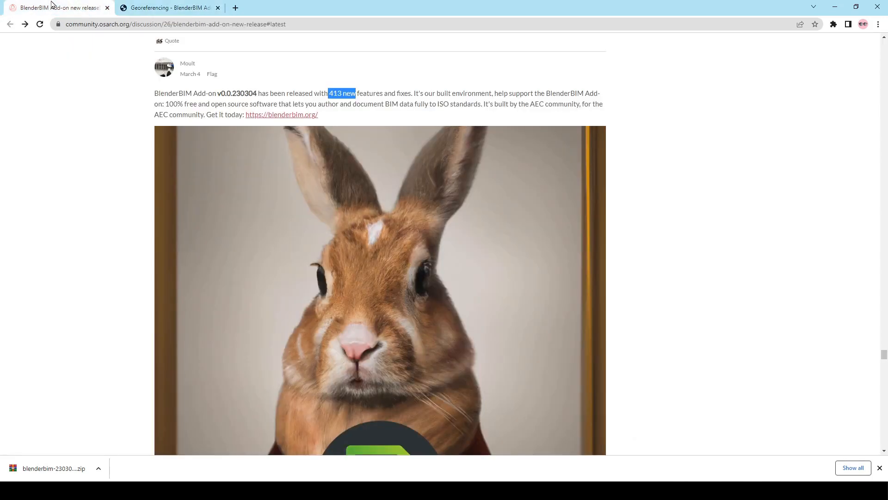
scroll(401, 307, "down", 2)
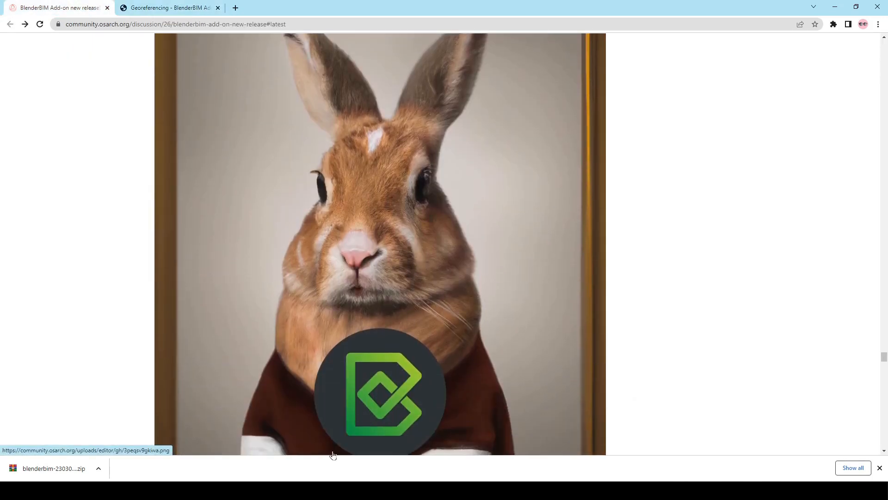
scroll(480, 367, "down", 1)
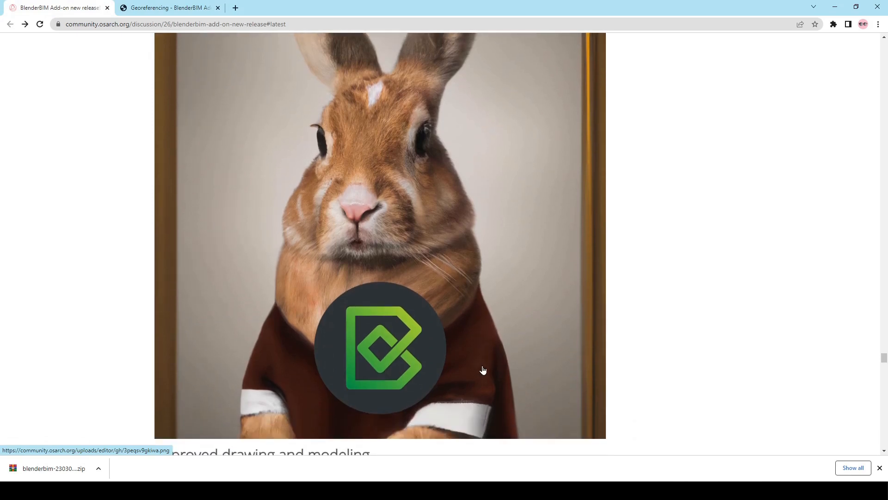
scroll(435, 348, "up", 2)
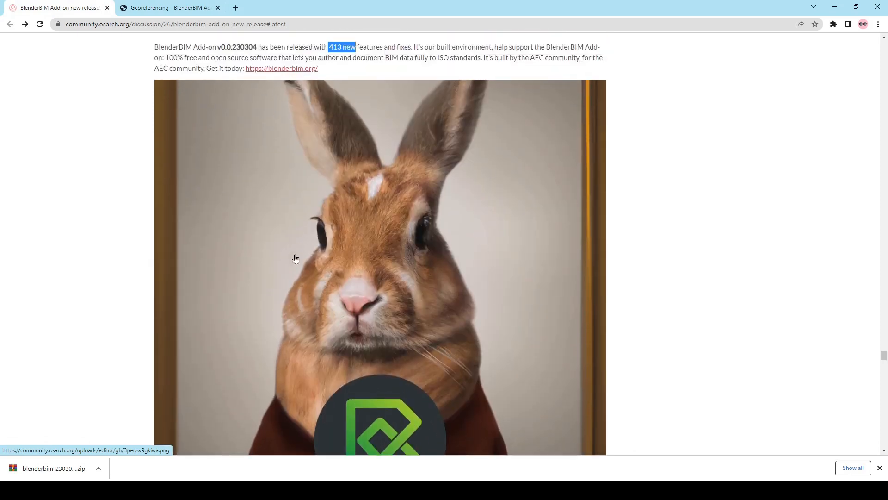
scroll(308, 359, "down", 2)
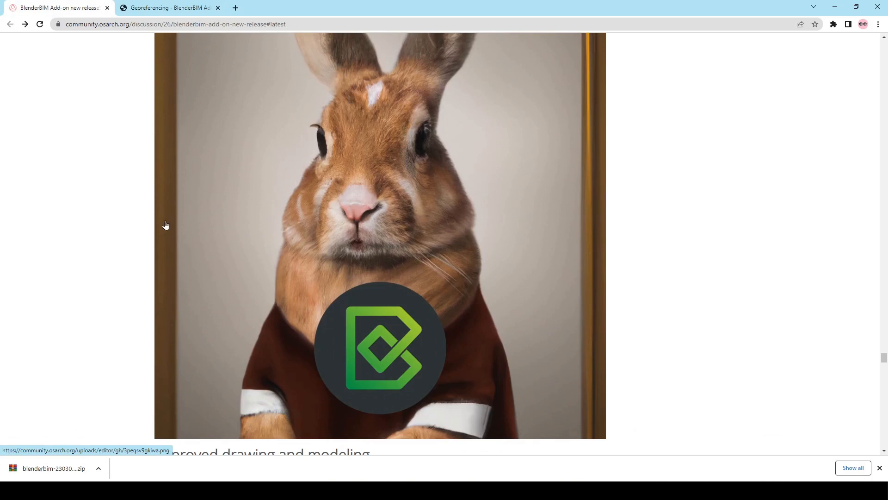
scroll(440, 240, "down", 5)
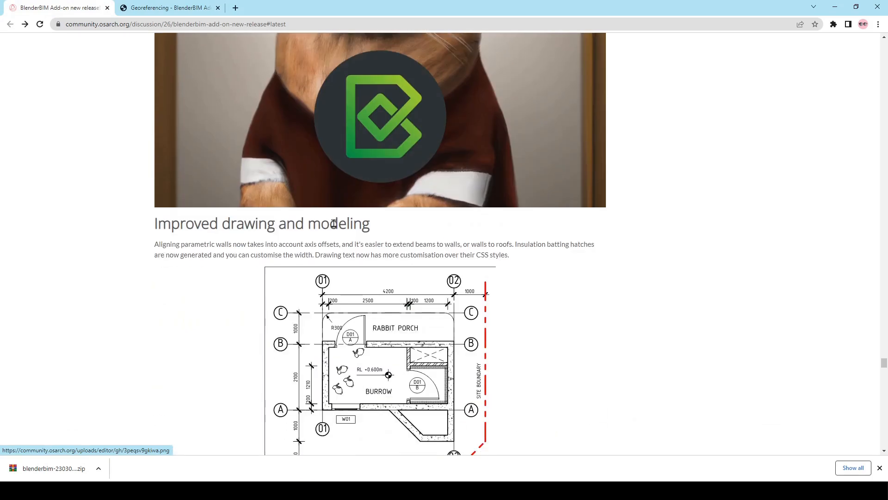
scroll(405, 242, "up", 2)
scroll(323, 208, "down", 4)
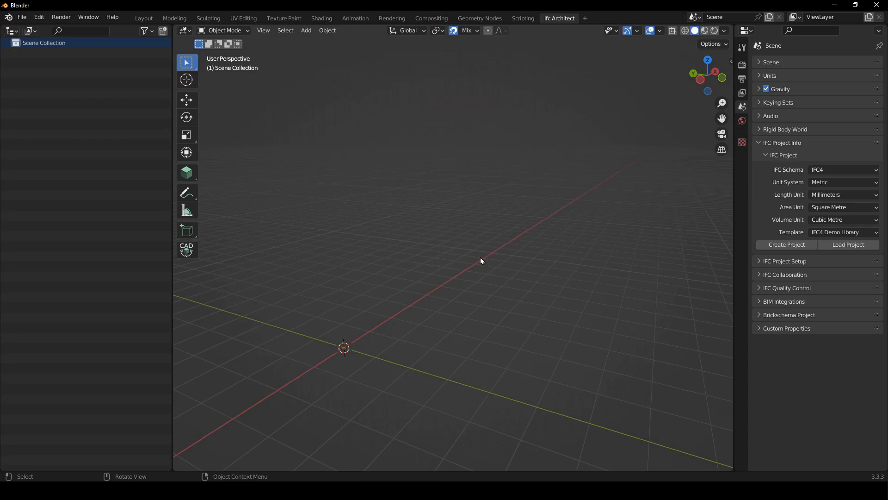
Switch to Blender and create a metric IFC4 project in millimetres from the IFC4 Demo Library template.
middle_click_drag(480, 257, 519, 240)
middle_click_drag(480, 279, 585, 286)
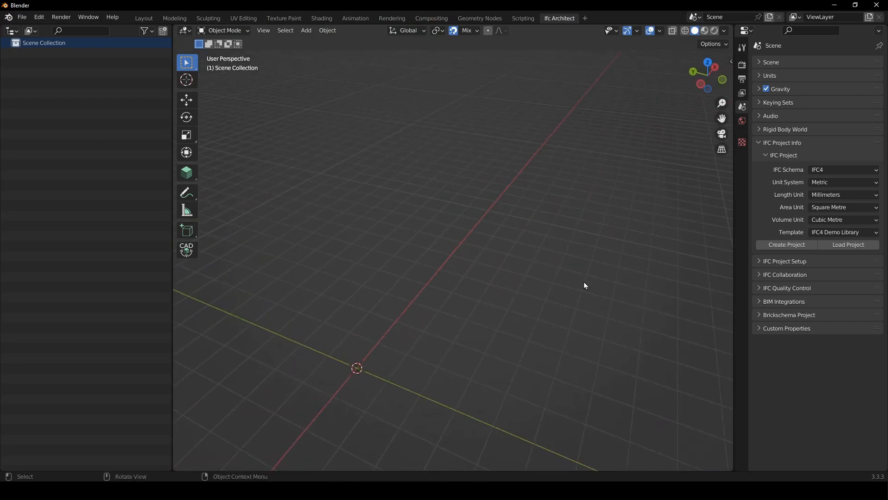
key("KP_7")
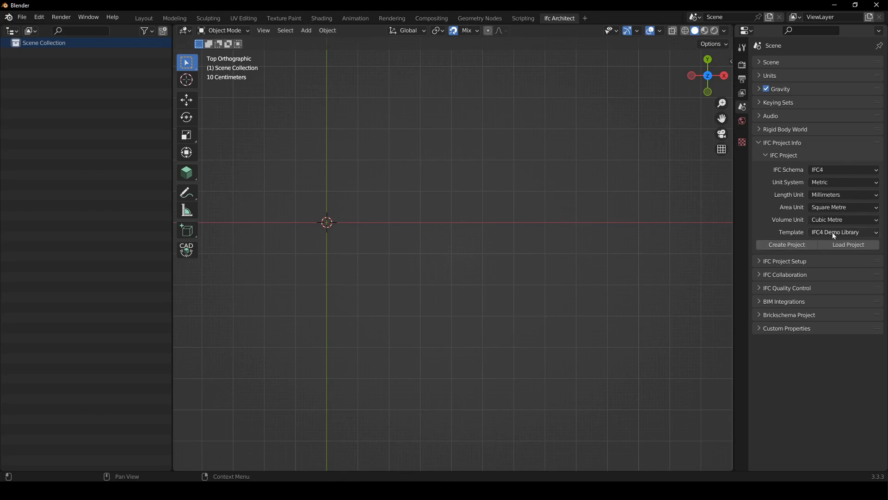
left_click(806, 243)
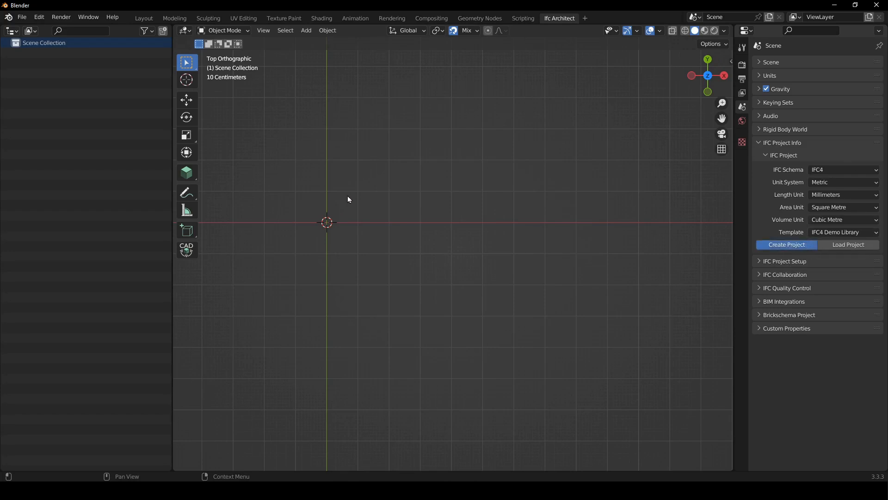
middle_click_drag(384, 142, 475, 194, "shift")
Activate the BIM Tool and enable the Screencast Keys display in the 3D viewport.
key("n")
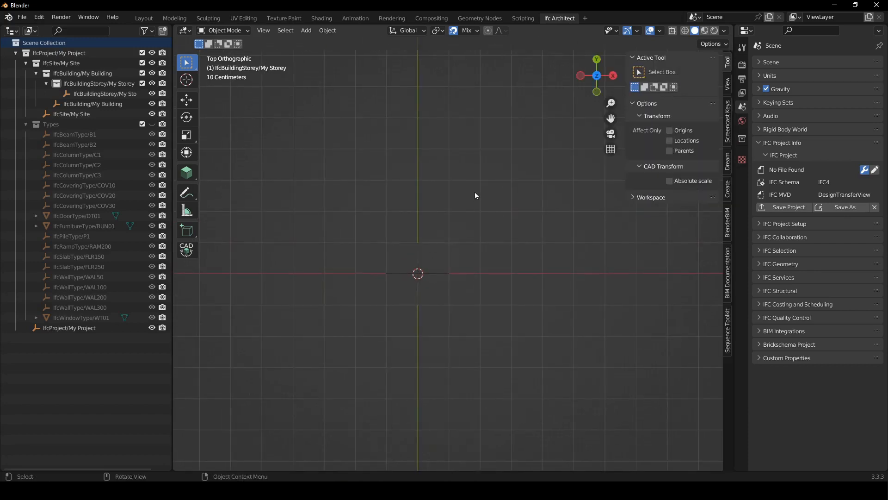
key("q")
key("b")
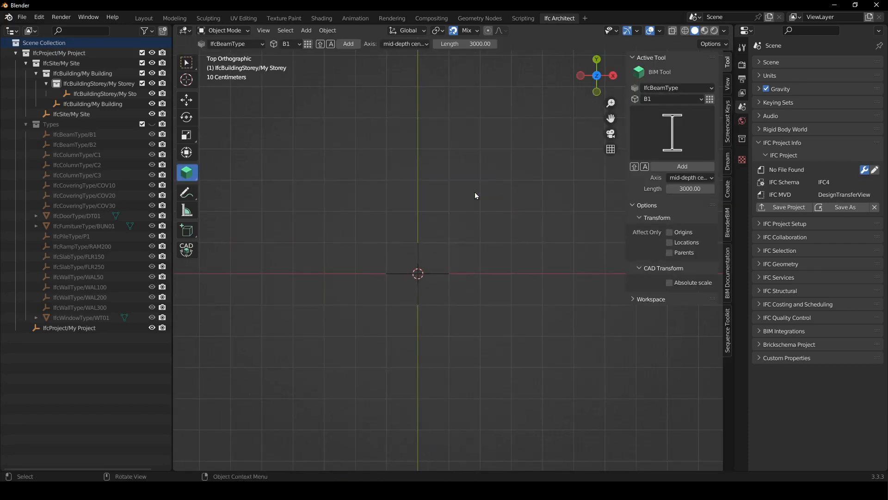
left_click(699, 91)
left_click(733, 137)
left_click(640, 57)
left_click(592, 127)
key("n")
key("n")
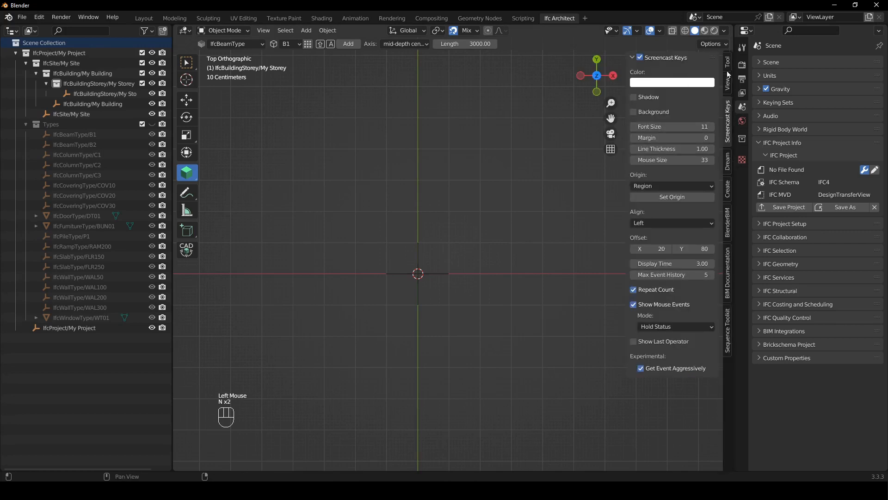
Set the BIM Tool to IfcWallType WAL100, add the first wall and extend it to the repositioned 3D cursor.
left_click(726, 64)
left_click(673, 87)
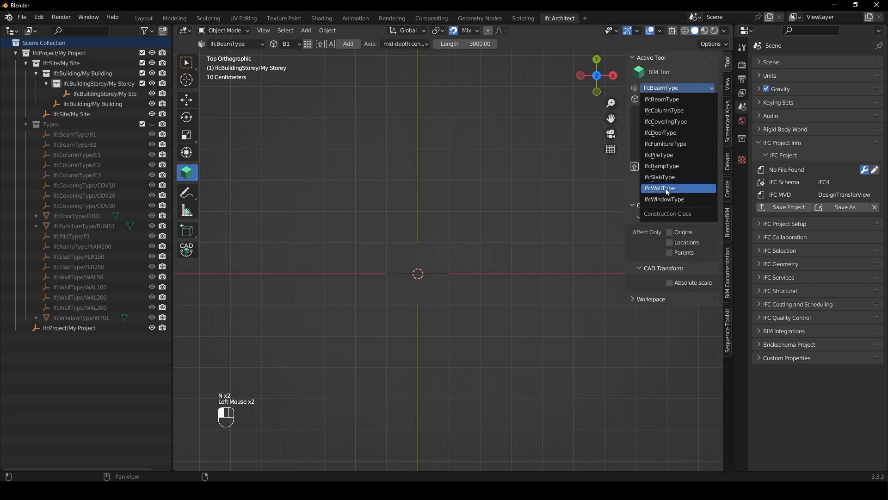
left_click(665, 187)
middle_click_drag(503, 218, 421, 246, "shift")
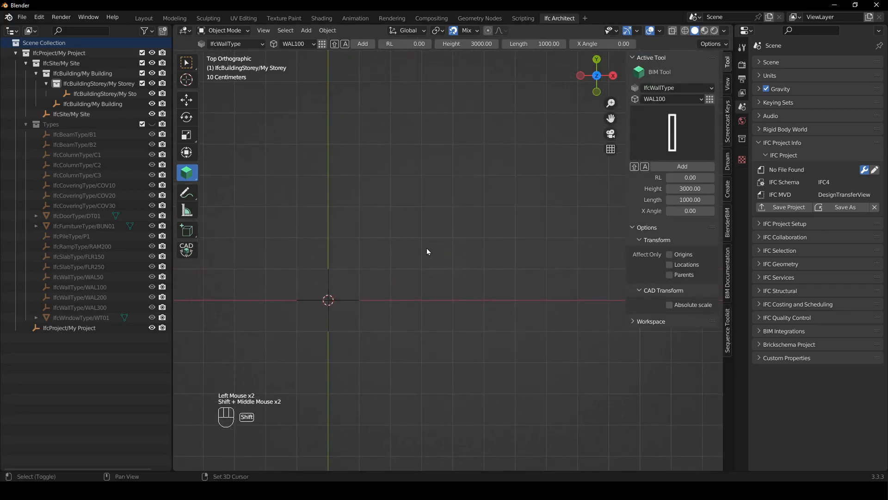
key("shift+a")
right_click_drag(433, 251, 491, 287, "shift")
key("shift+e")
Add three more WAL100 walls, extending each to a new 3D cursor position, to close a rectangular room.
key("shift+a")
right_click_drag(472, 176, 467, 194, "shift")
key("shift+e")
key("shift+a")
mouse_move(367, 232)
right_mouse_down("shift")
mouse_move(358, 263)
mouse_move(365, 231)
right_mouse_up("shift")
key("shift+e")
right_click_drag(341, 197, 349, 211, "shift")
key("shift+a")
right_click_drag(381, 250, 379, 284, "shift")
key("shift+e")
middle_click_drag(435, 250, 442, 296, "shift")
scroll(486, 292, "up", 1)
scroll(486, 292, "up", 1)
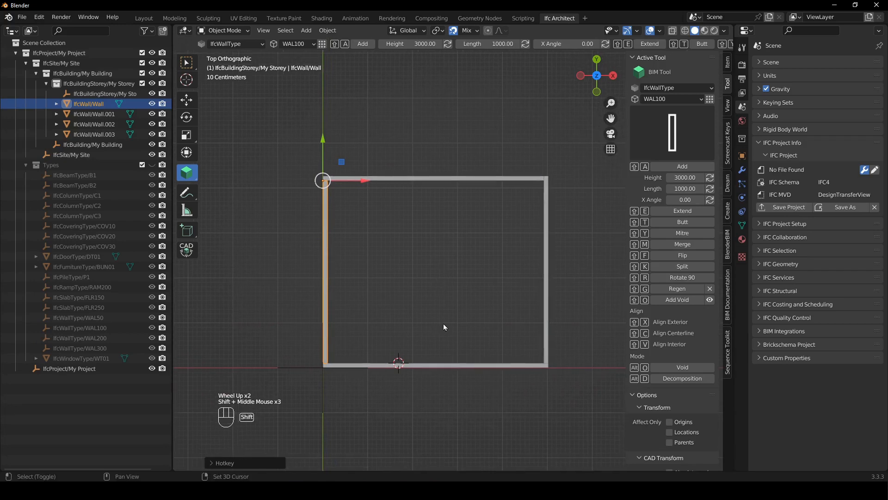
Insert an IfcDoorType DT01 door into the room's wall along the X axis, left of the wall's middle.
left_click(418, 365)
right_click_drag(412, 382, 393, 368, "shift")
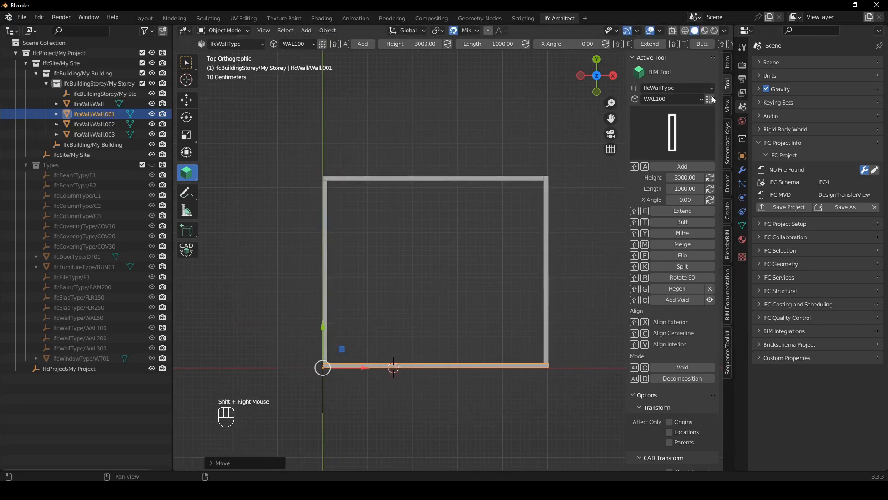
left_click(666, 88)
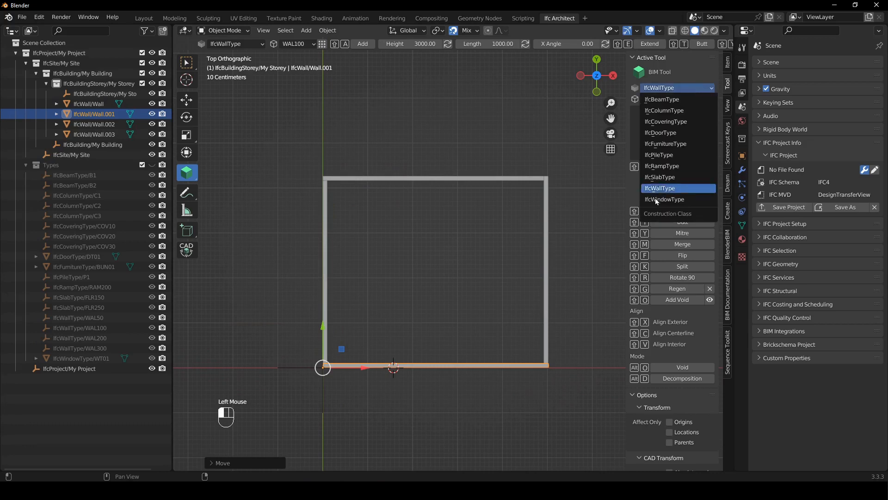
left_click(670, 135)
left_click(695, 98)
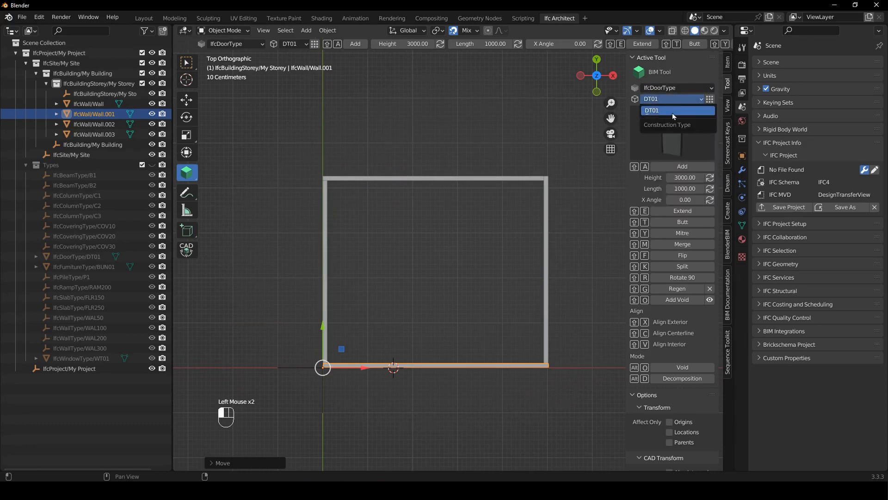
left_click(403, 369)
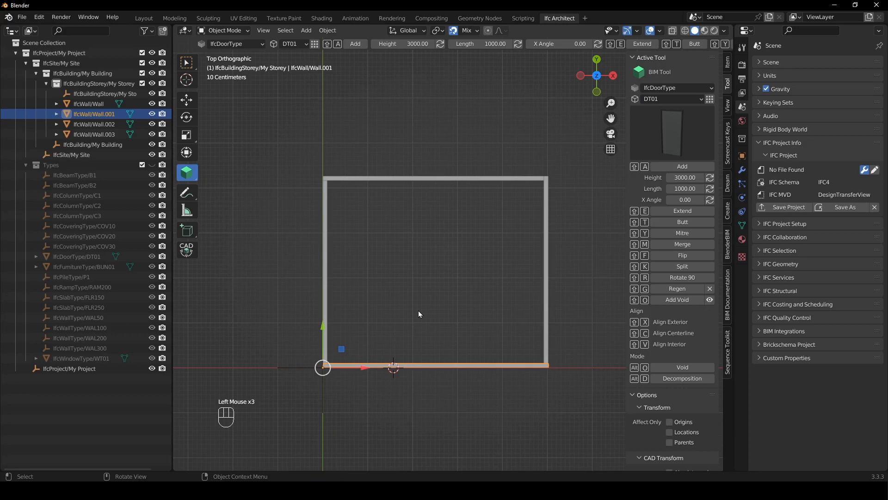
key("shift+a")
middle_click_drag(457, 302, 395, 289, "shift")
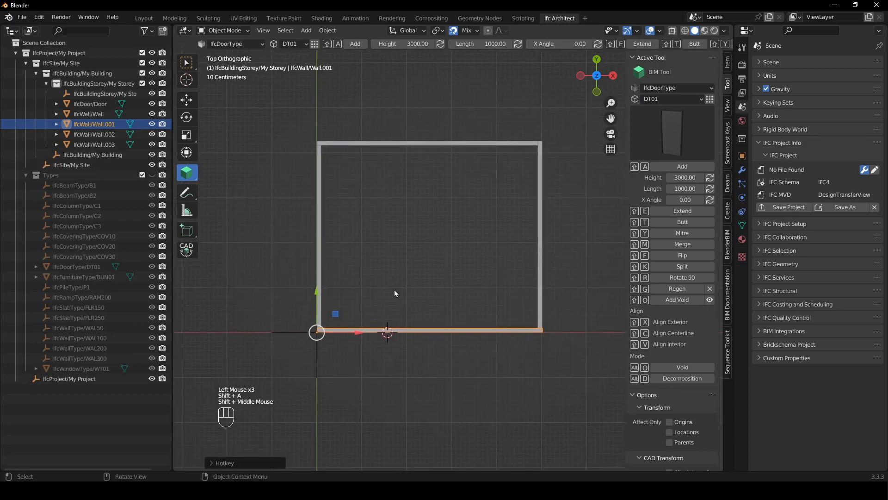
Create a plan drawing for My Storey and activate its camera view.
left_click(727, 316)
left_click(710, 224)
left_click(677, 221)
left_click(678, 240)
left_click(700, 221)
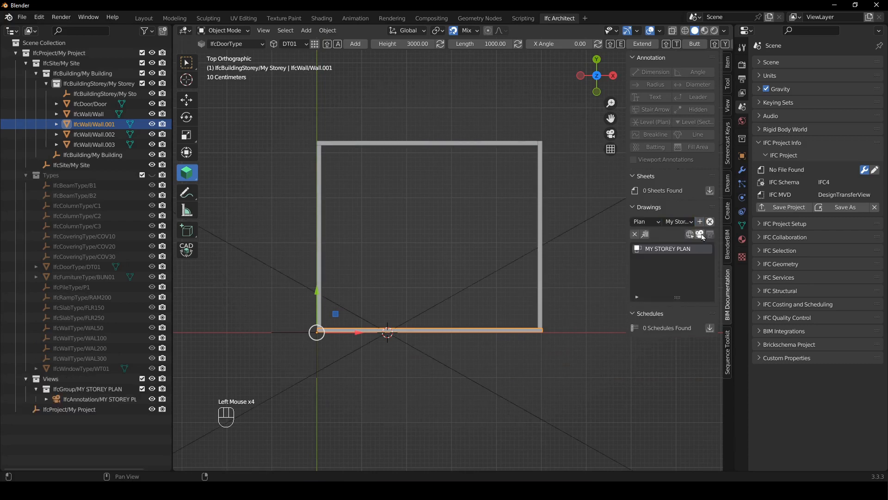
left_click(700, 233)
scroll(445, 290, "down", 1)
left_click(522, 230)
left_click(522, 230)
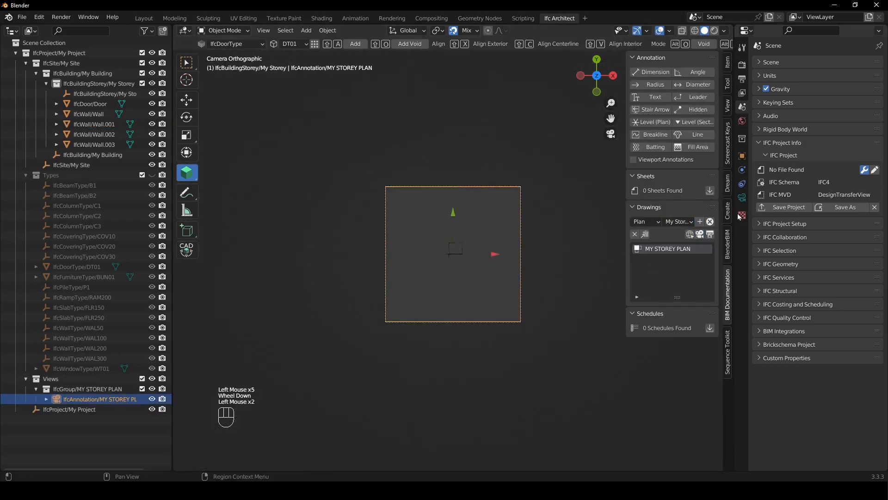
Set the storey plan camera's orthographic scale to 8.
left_click(742, 197)
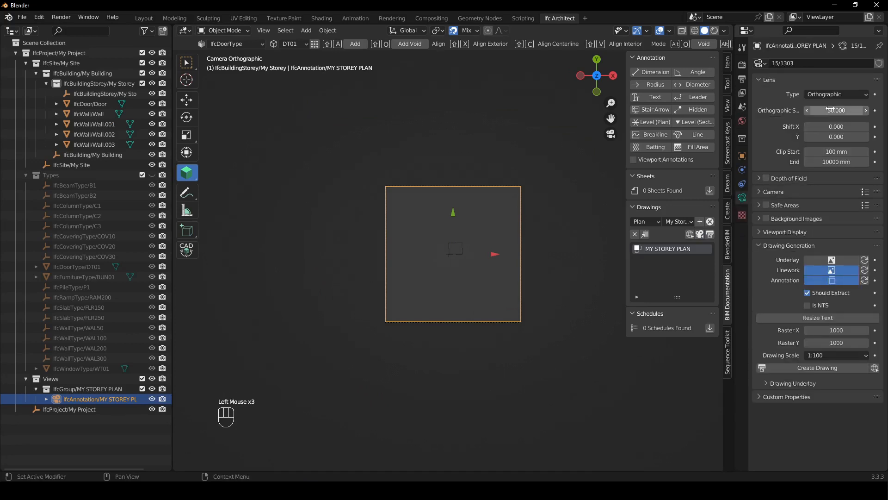
left_click_drag(829, 109, 824, 109)
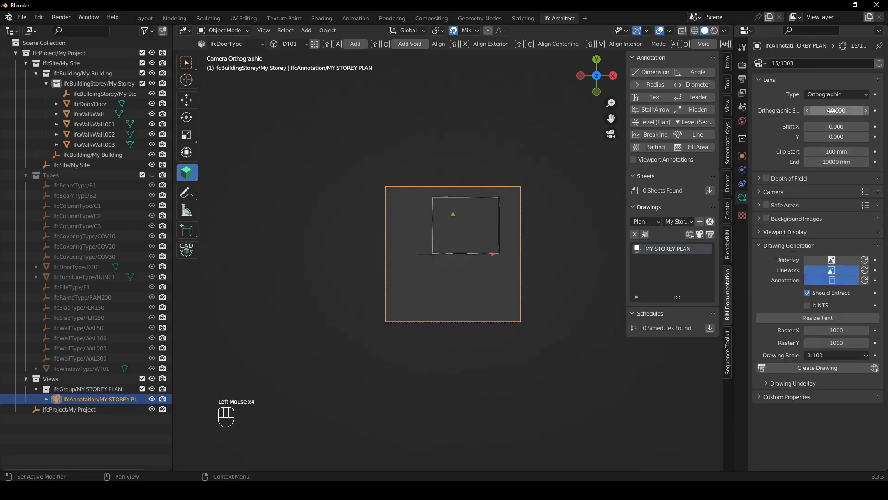
left_click(832, 110)
type("8")
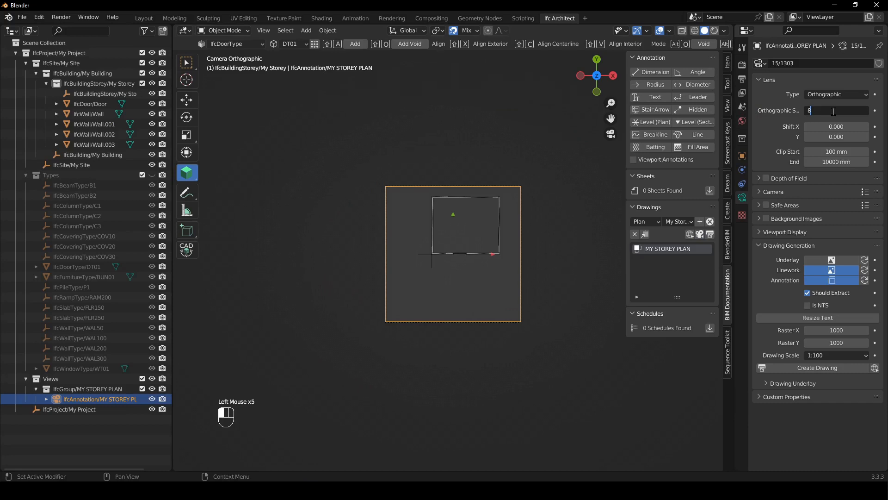
key("Return")
Move the storey plan camera so that its frame surrounds the whole room.
left_click(540, 157)
scroll(543, 154, "up", 2)
middle_click_drag(542, 154, 528, 250, "shift")
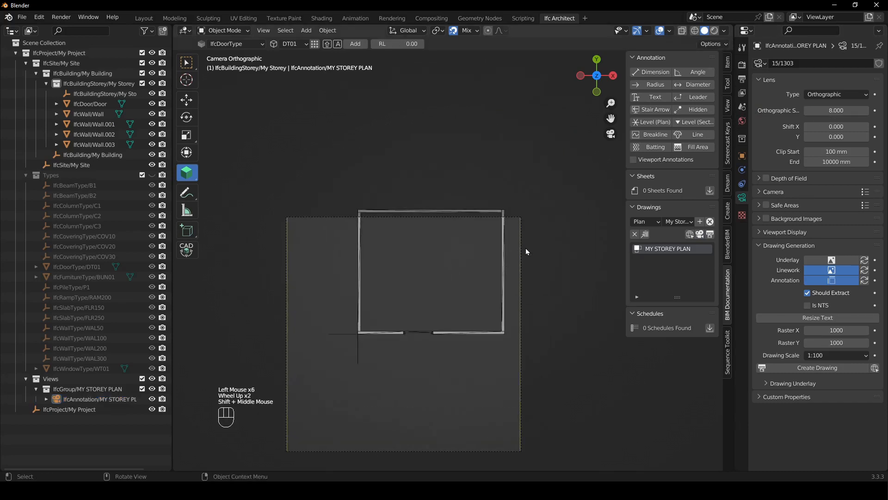
left_click(521, 248)
left_click(443, 218)
key("g")
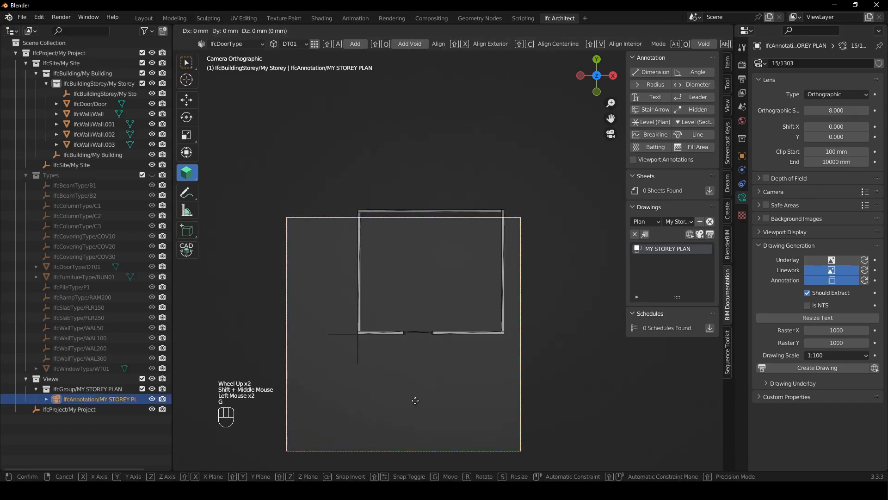
left_click(444, 372)
scroll(443, 372, "up", 1)
middle_click_drag(402, 351, 447, 331, "shift")
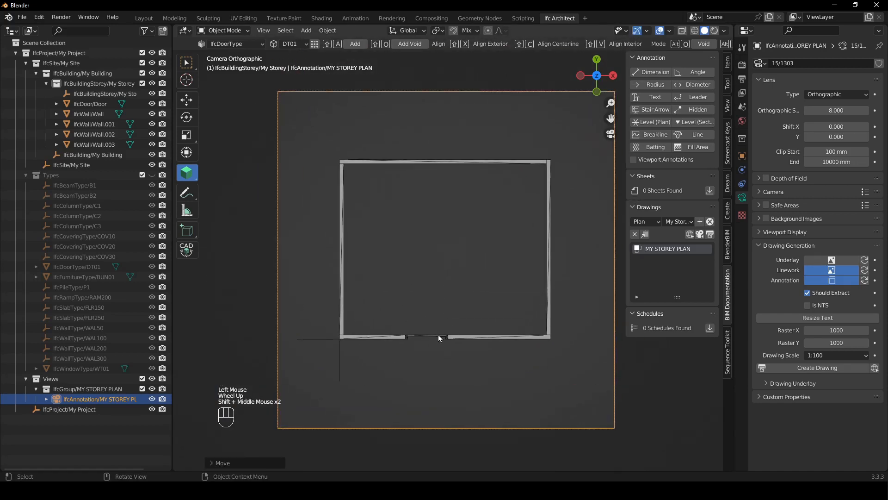
Select the door and add the parametric IFC Door modifier to it.
left_click(439, 335)
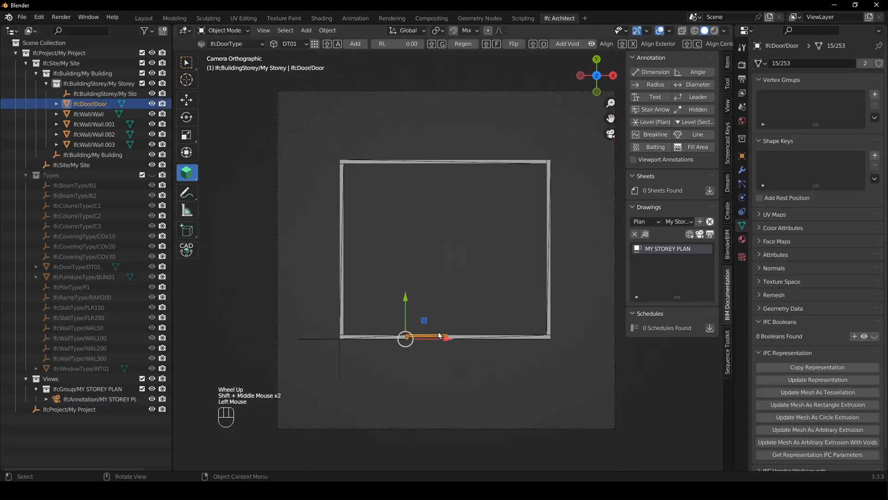
left_click(741, 171)
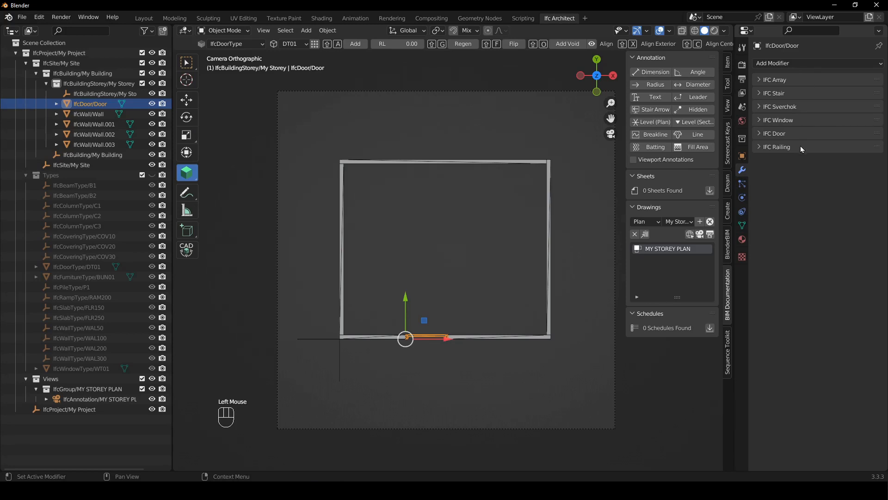
left_click(764, 134)
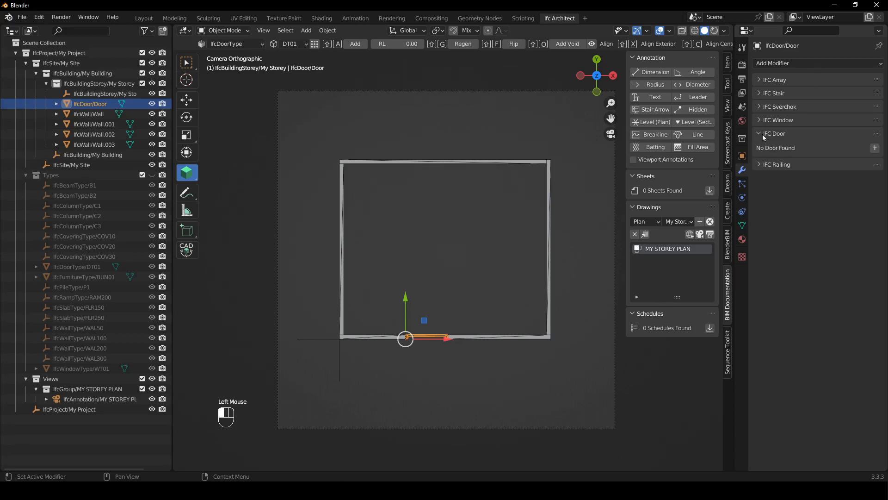
left_click(874, 149)
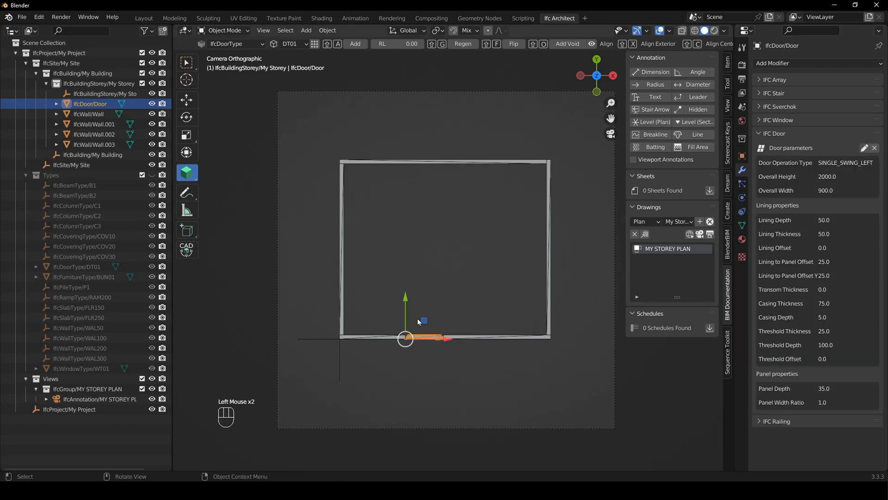
Inspect the parametric door up close in the plan view and from outside the room in 3D.
scroll(447, 379, "up", 2)
middle_click_drag(446, 381, 459, 249, "shift")
left_click(453, 331)
left_click(436, 293)
scroll(451, 326, "down", 1)
scroll(451, 327, "down", 1)
middle_click_drag(462, 301, 470, 314)
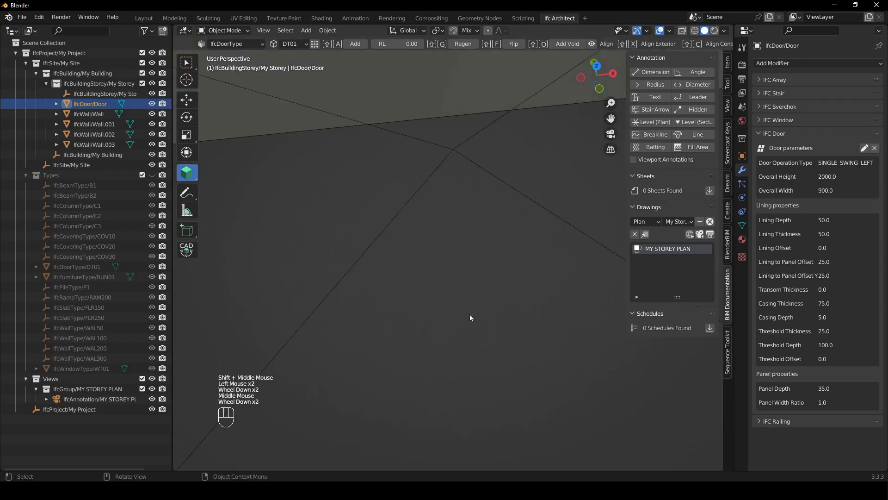
scroll(470, 314, "down", 8)
scroll(550, 339, "down", 4)
middle_click_drag(551, 340, 550, 246)
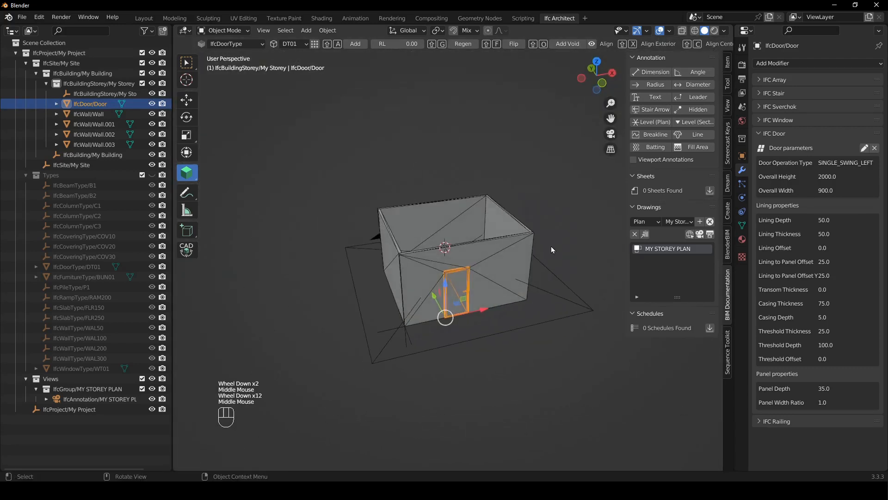
Examine the selected door in the front wall from straight on and from above in the 3D view.
left_click(541, 254)
scroll(515, 274, "up", 1)
middle_click_drag(514, 274, 458, 255)
left_click(458, 255)
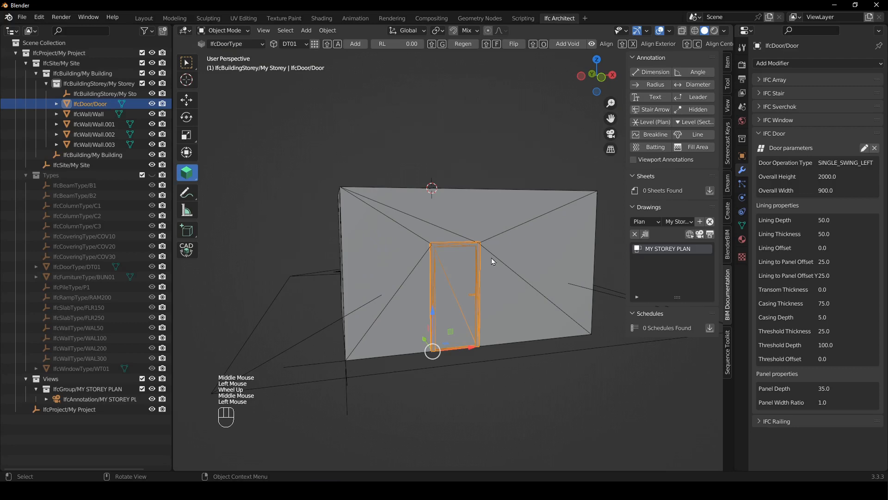
middle_click_drag(453, 313, 442, 297)
left_click(443, 296)
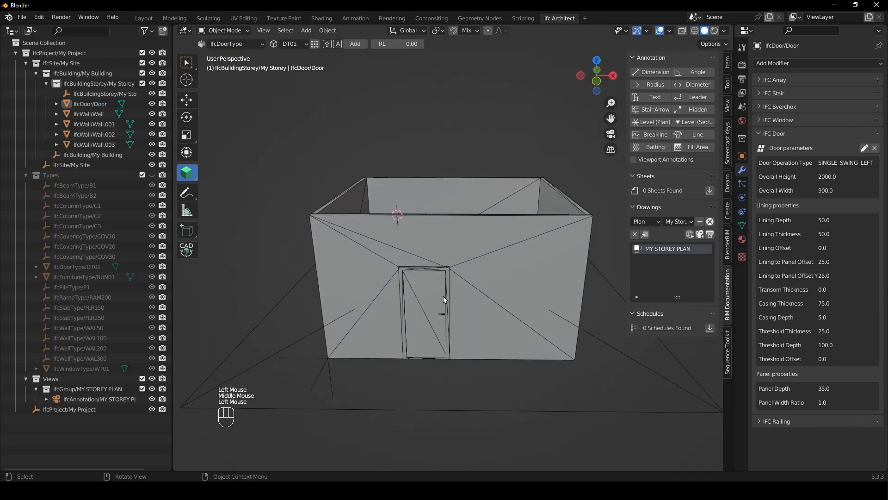
left_click(423, 327)
middle_click_drag(456, 326, 491, 328)
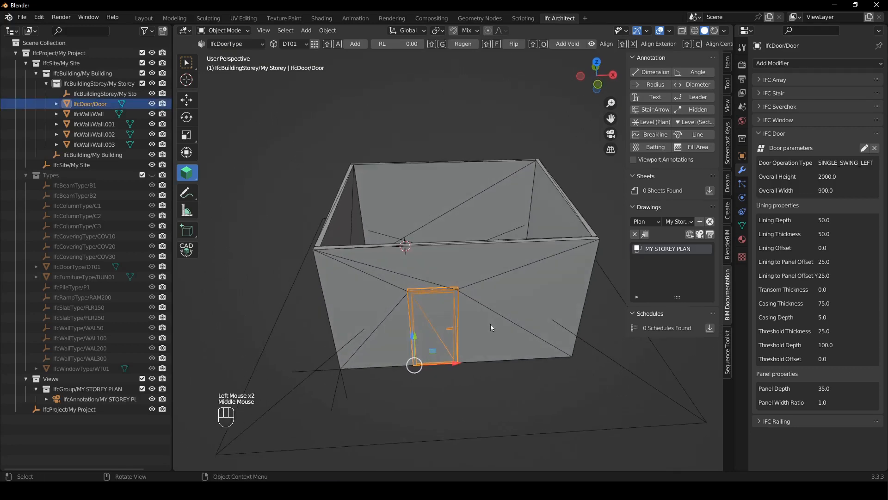
middle_click_drag(456, 305, 480, 306)
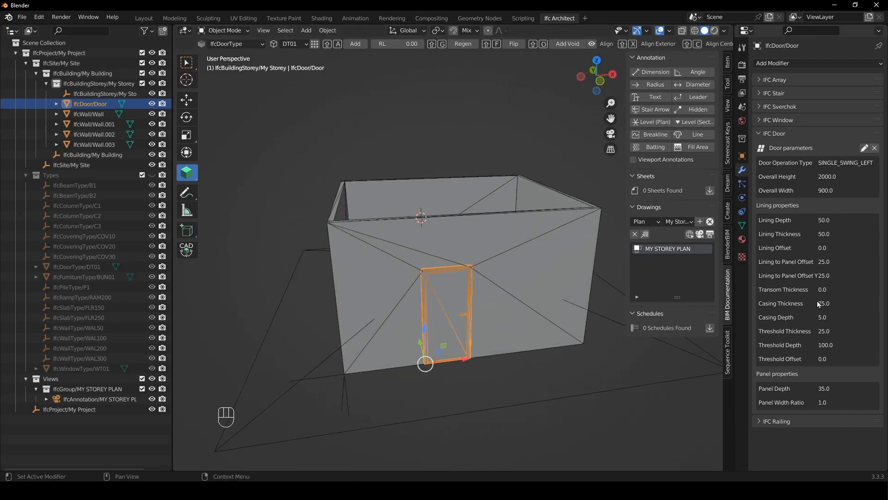
Edit the door's IFC Door parameters to an overall height of 2100 and an overall width of 800.
left_click(864, 149)
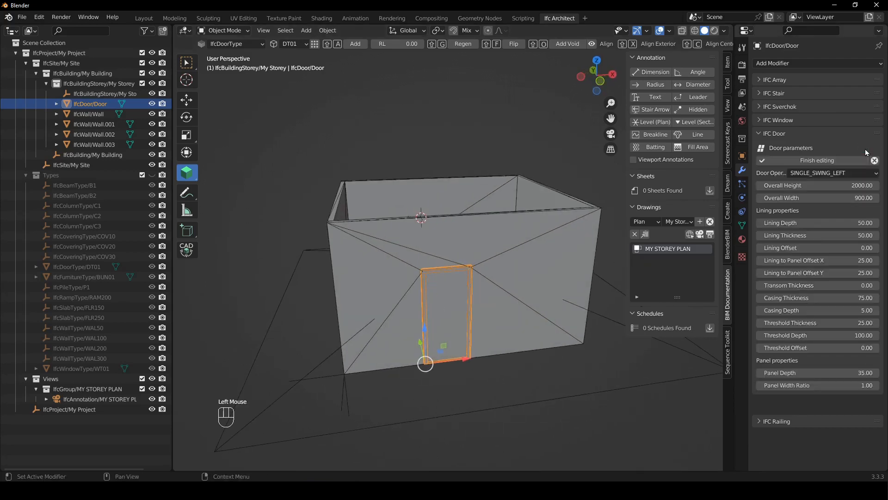
double_click(838, 185)
type("2100")
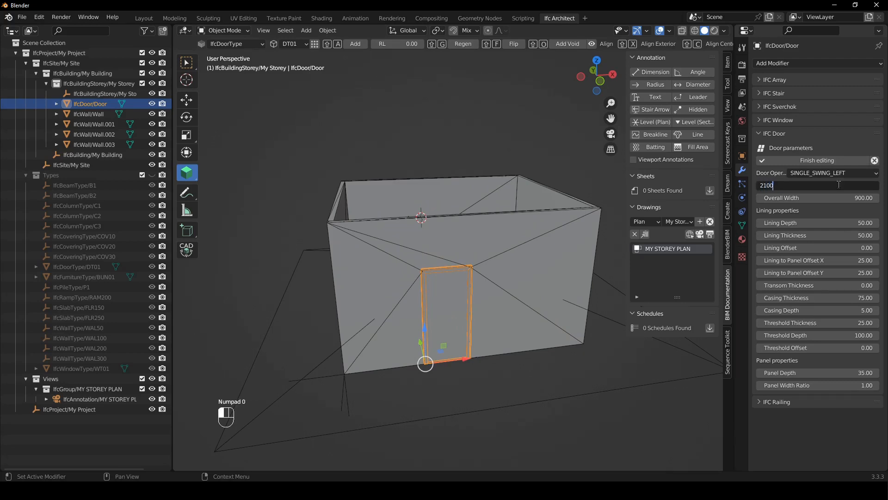
left_click(848, 198)
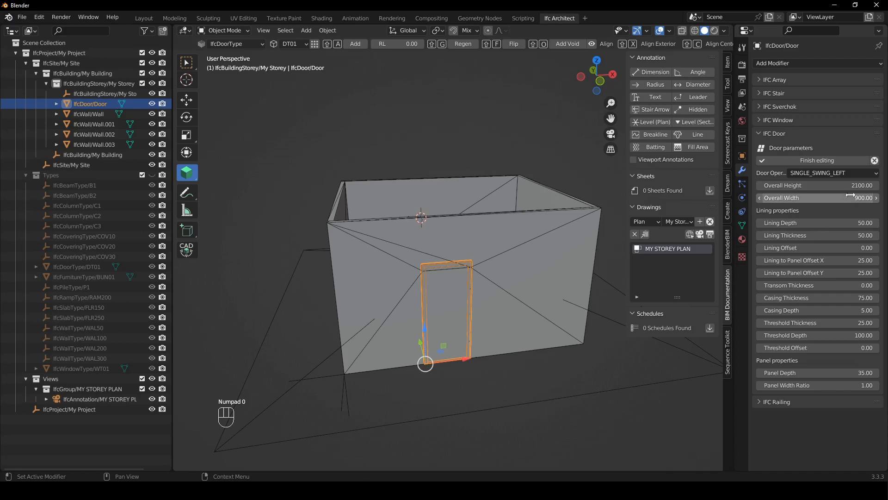
type("800")
key("Return")
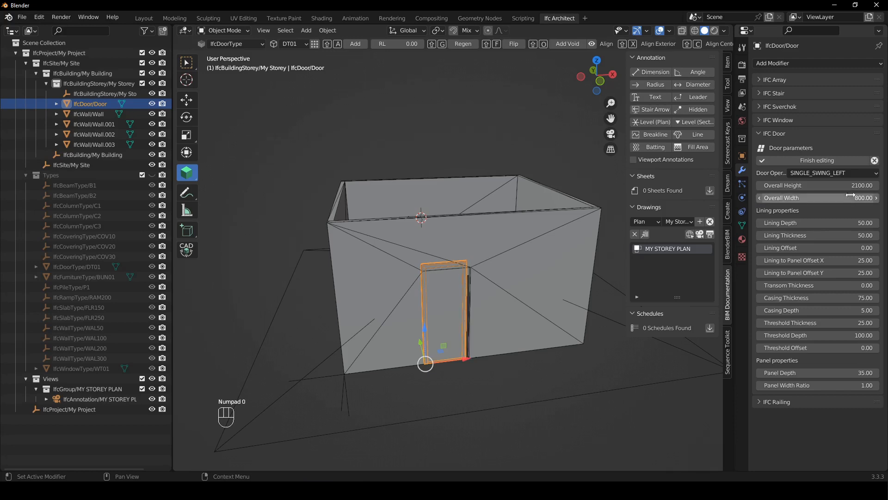
left_click(840, 161)
middle_click_drag(394, 355, 381, 359)
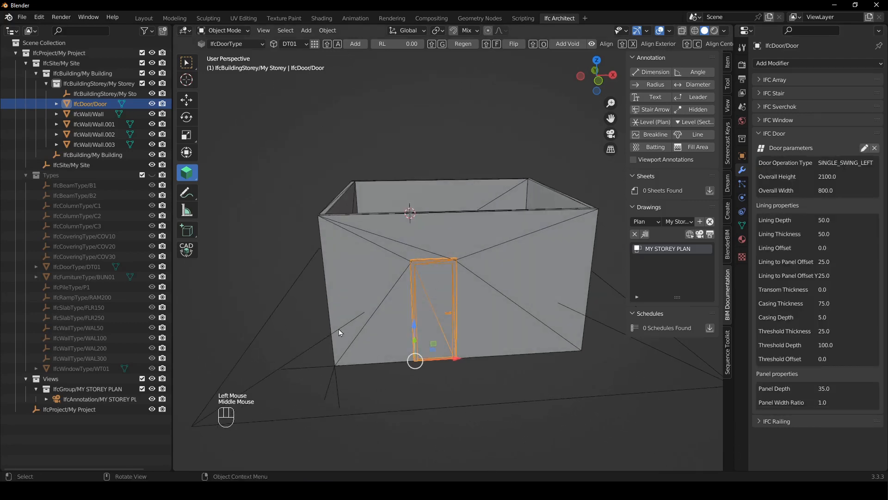
Deselect the door and activate the MY STOREY PLAN drawing's camera view.
left_click(544, 90)
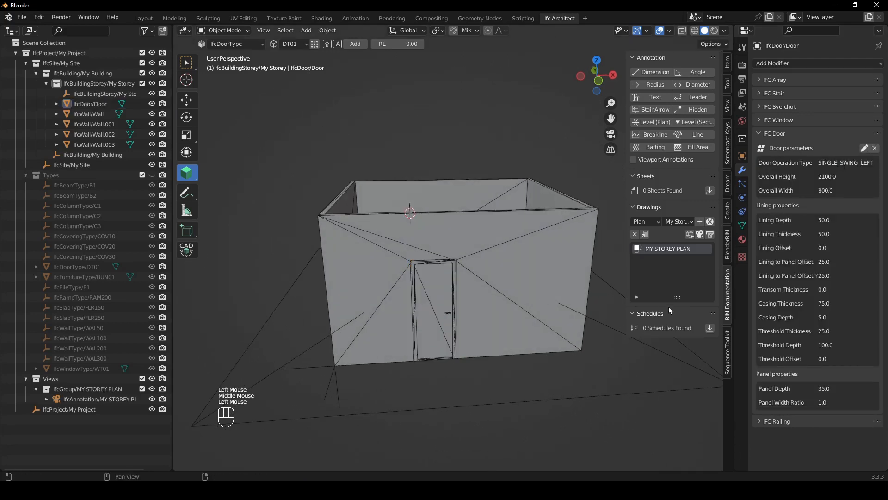
left_click(703, 238)
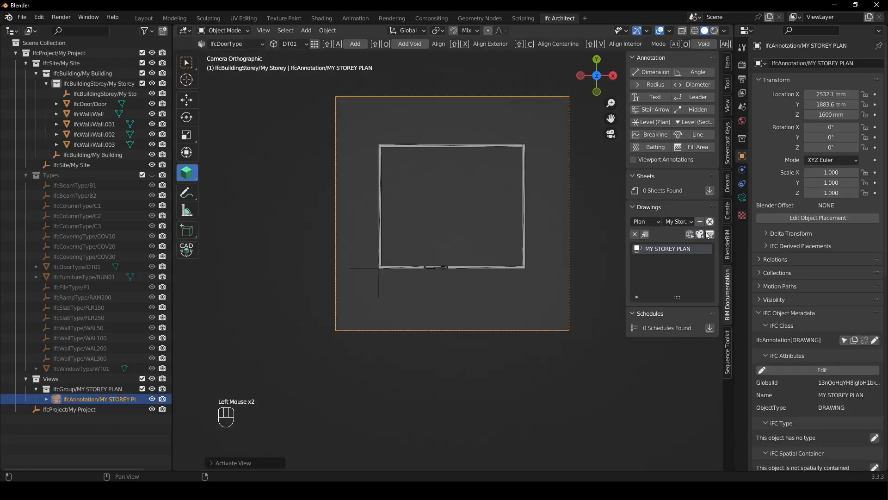
scroll(453, 254, "up", 3)
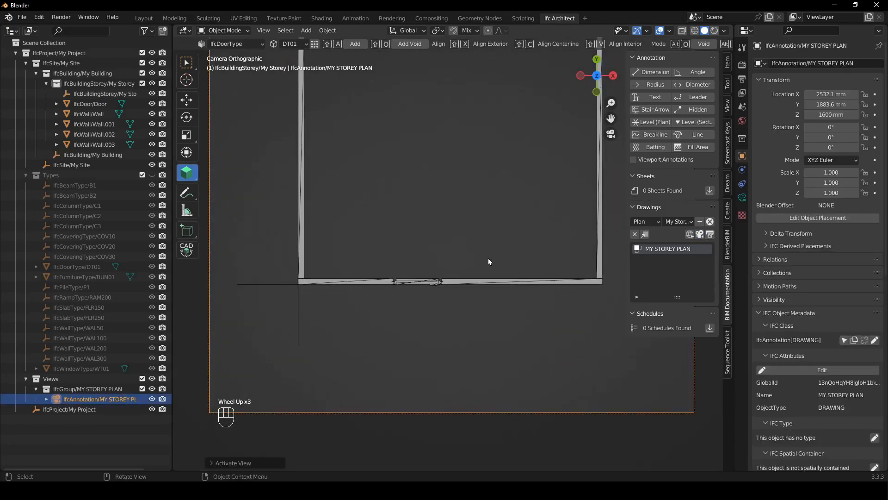
Select the front wall, enable snapping and place the 3D cursor on the wall beside the door.
left_click(488, 258)
left_click(503, 284, "shift")
right_click_drag(488, 306, 490, 283, "shift")
right_click_drag(486, 276, 431, 258, "shift")
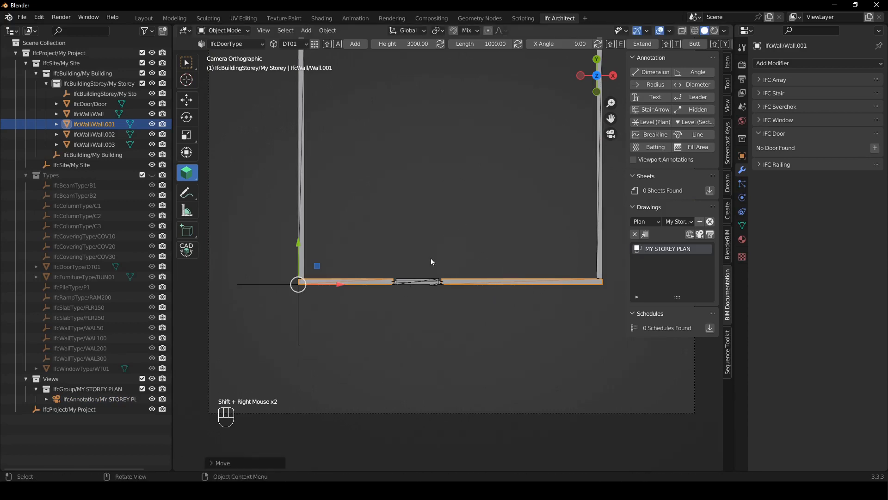
scroll(431, 259, "down", 2)
left_click(453, 30)
right_click(474, 273, "shift")
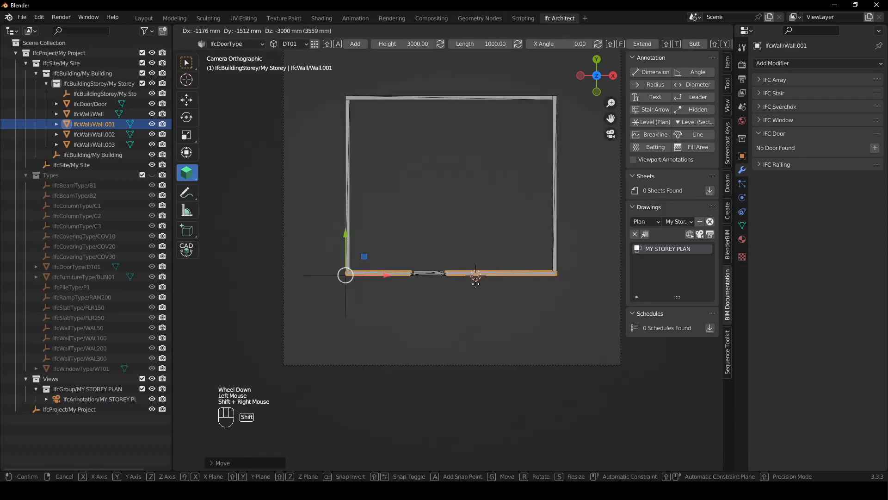
scroll(491, 200, "up", 2)
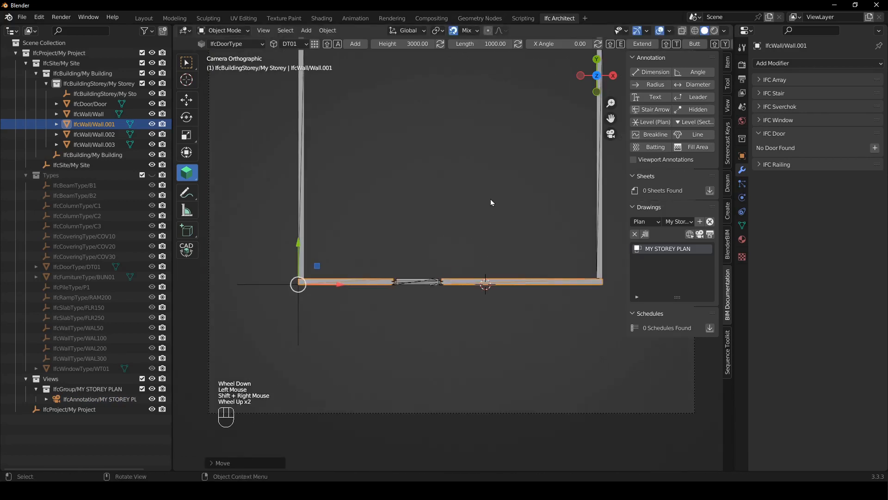
Create a new IfcWindowType with predefined type WINDOW using the parametric Window template.
left_click(728, 83)
left_click(686, 87)
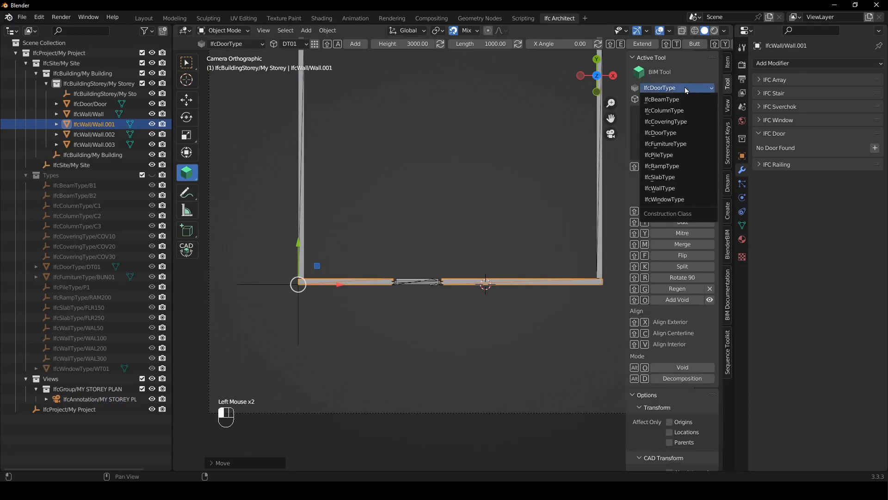
left_click(677, 199)
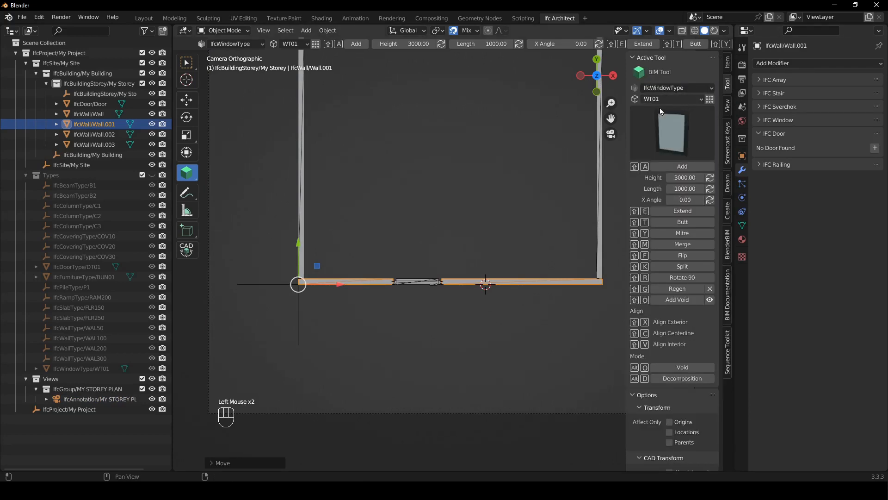
left_click(710, 102)
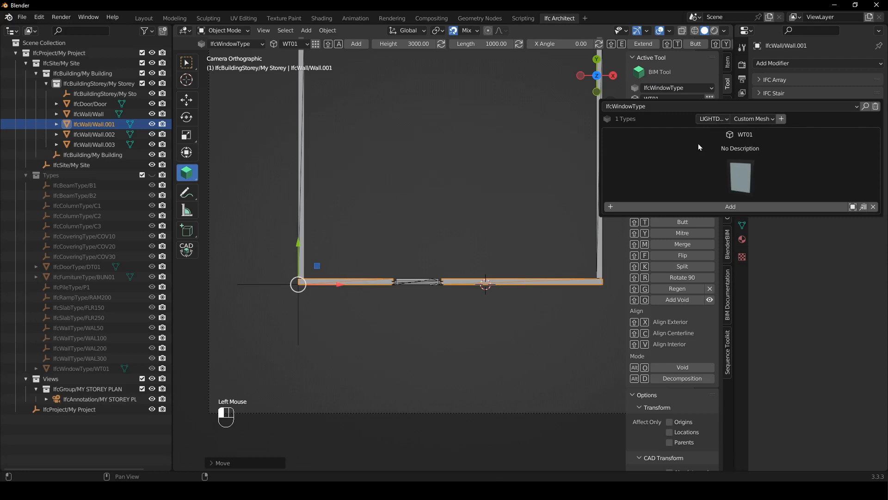
left_click(712, 119)
left_click(723, 171)
left_click(758, 120)
left_click(754, 186)
left_click(781, 119)
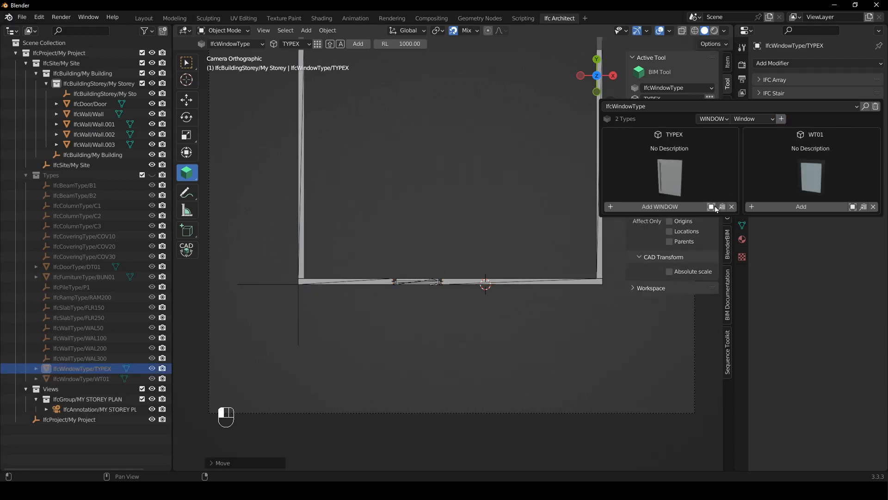
Select the new window type, rename it WT02 and collapse its Transform and IFC Object Metadata sections.
left_click(715, 208)
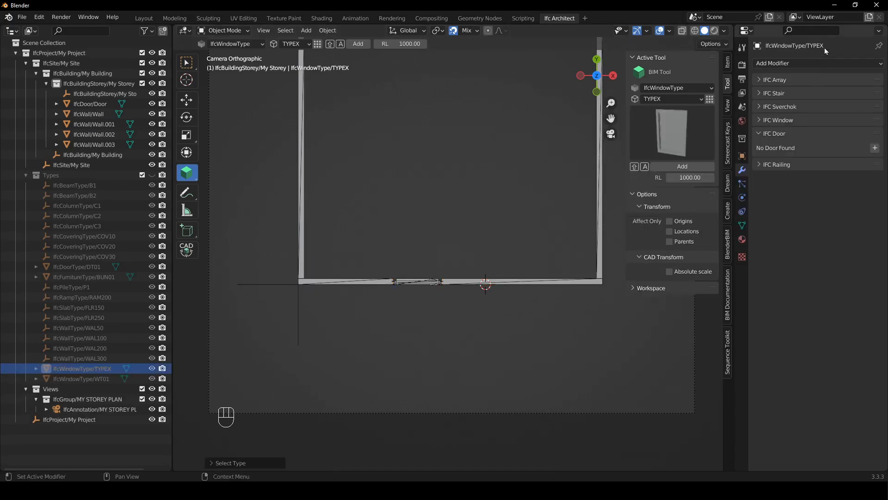
left_click(741, 157)
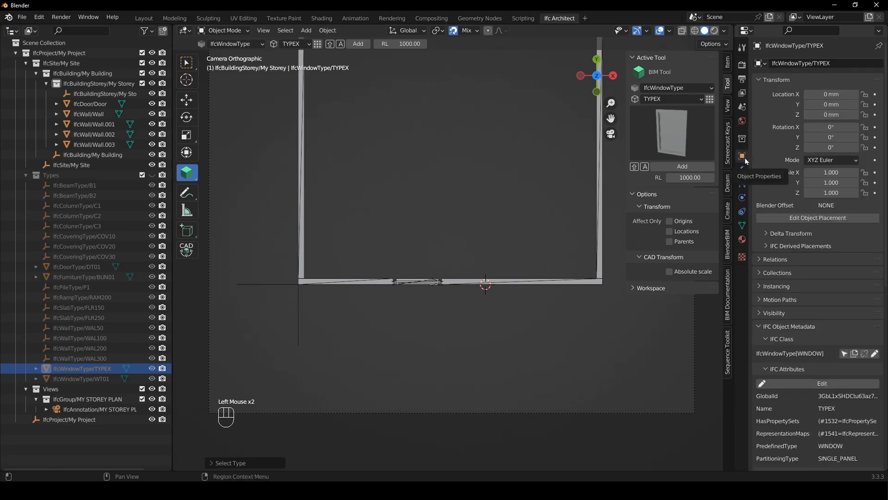
left_click(828, 64)
left_click_drag(836, 63, 814, 71)
type("WT0")
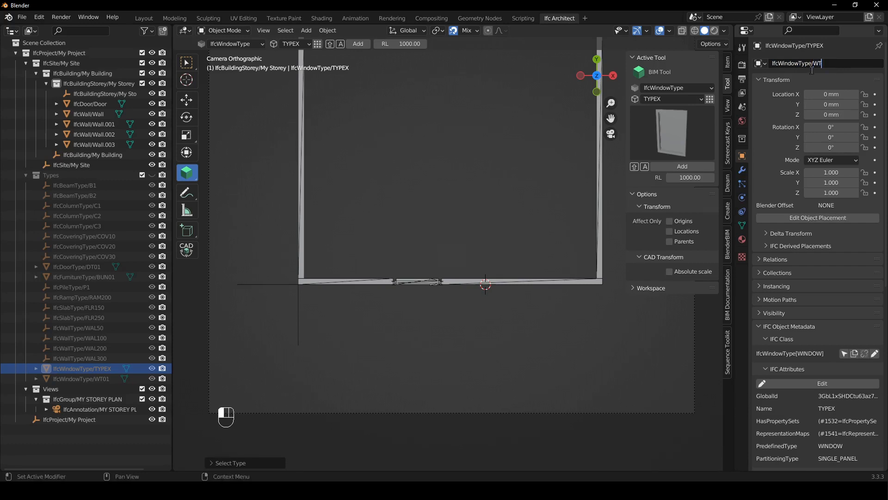
key("Return")
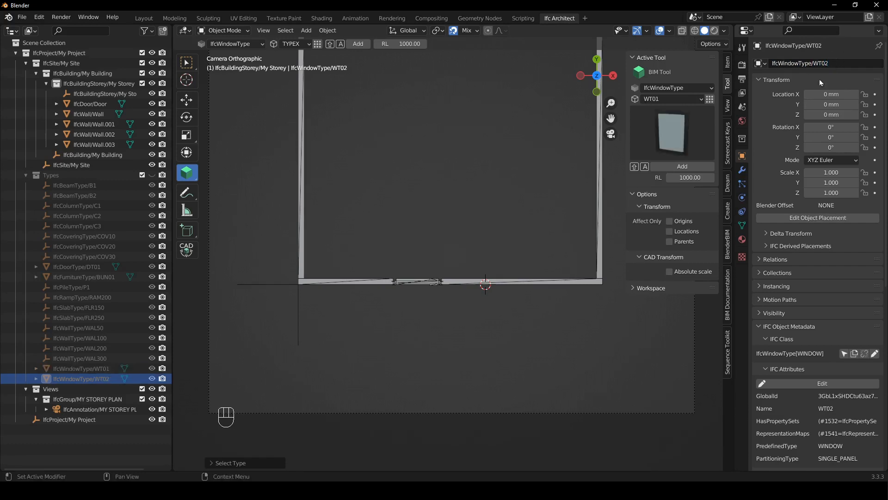
left_click(774, 80)
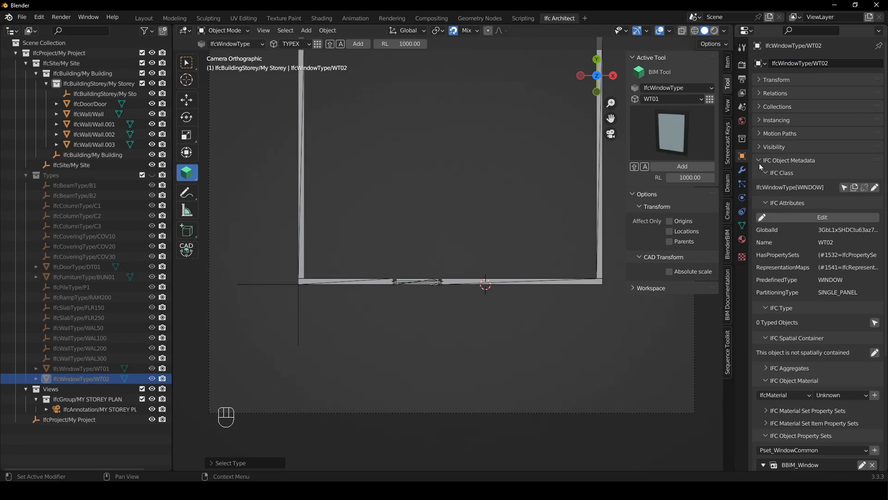
left_click(760, 161)
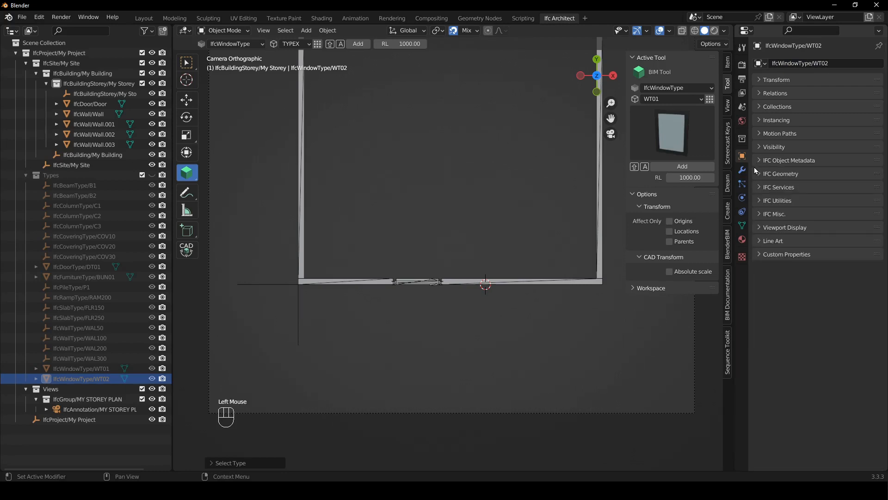
Add a WT02 window to the front wall at the 3D cursor beside the door.
right_click(484, 284, "shift")
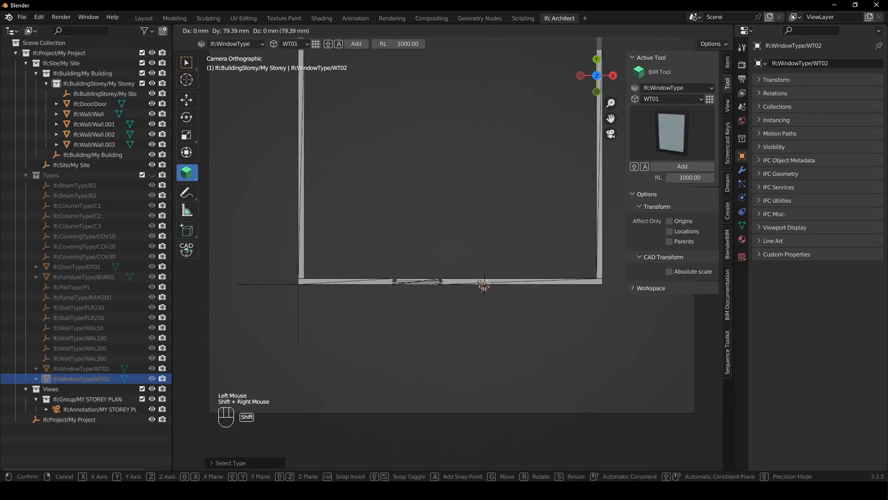
left_click(484, 284)
left_click(682, 99)
left_click(666, 121)
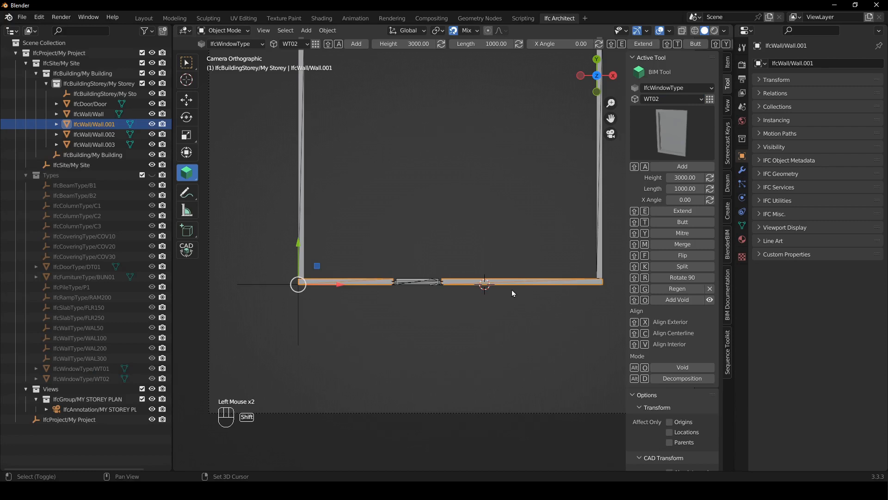
key("shift+a")
middle_click_drag(511, 290, 478, 269, "shift")
scroll(477, 266, "up", 2)
middle_click_drag(533, 304, 493, 312, "shift")
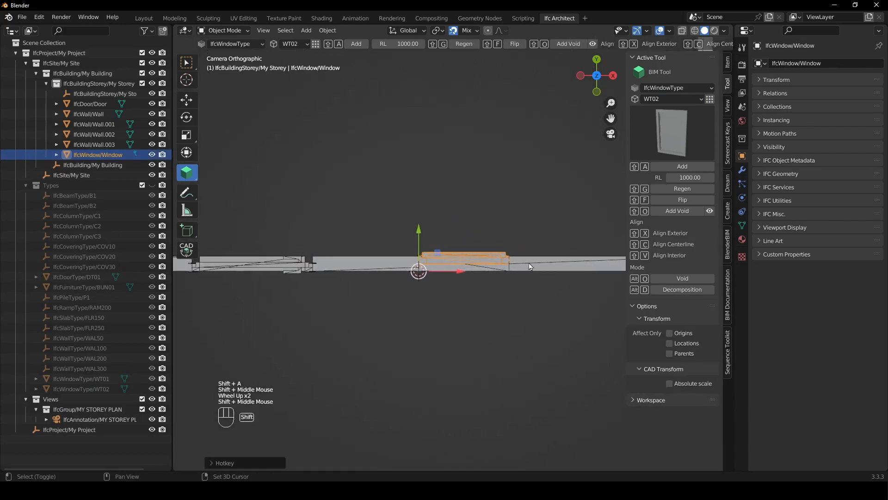
scroll(481, 265, "up", 2)
scroll(481, 265, "down", 2)
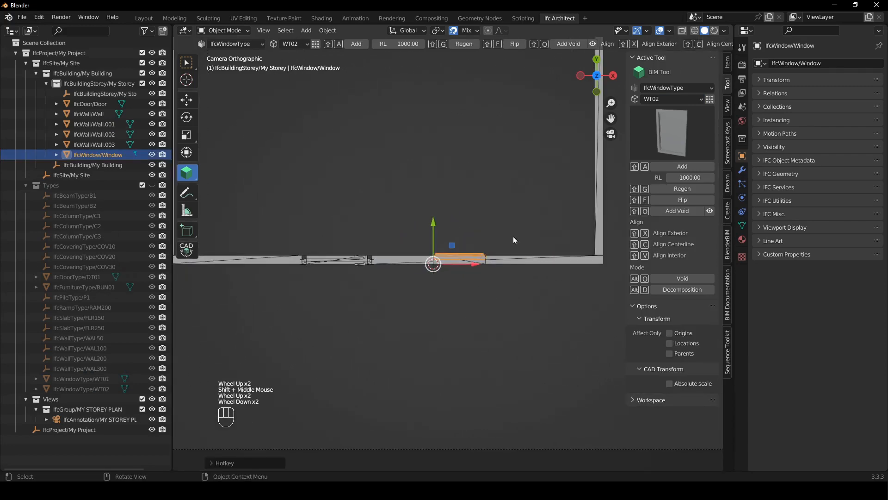
Display the new window's IFC Window parameters and examine the window from outside the room in 3D.
left_click(742, 169)
left_click(770, 135)
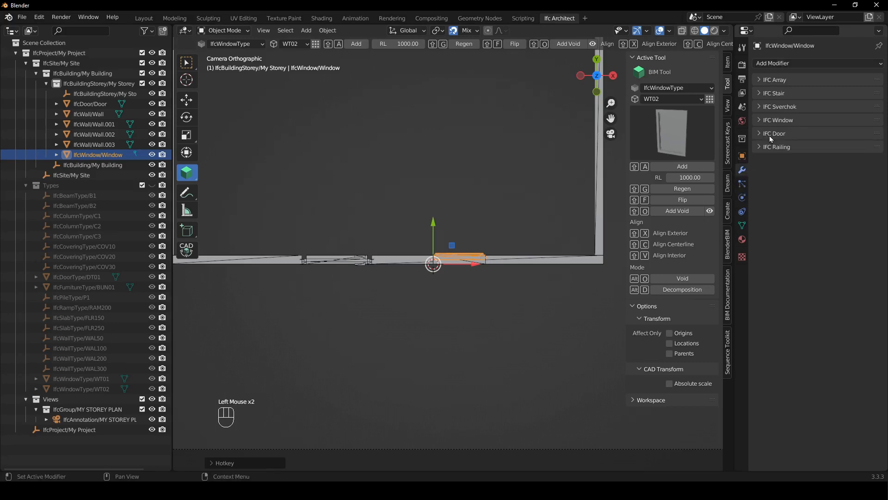
left_click(781, 121)
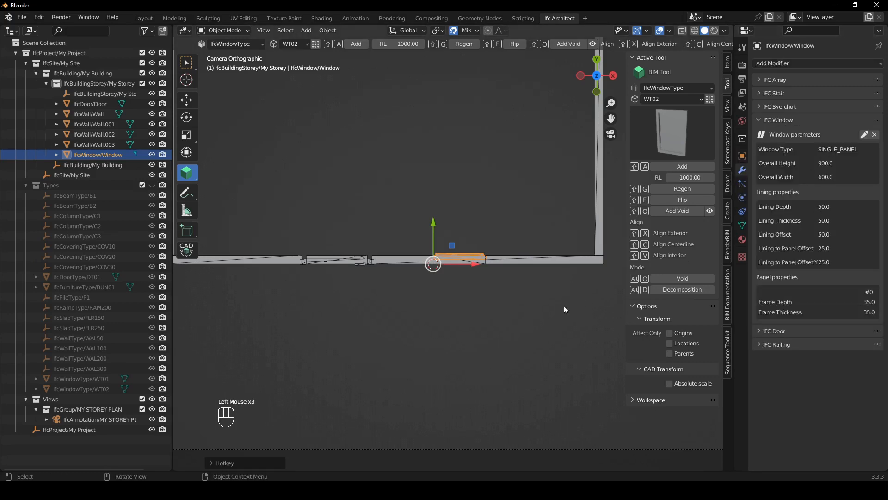
middle_click_drag(570, 307, 563, 235)
scroll(543, 294, "down", 7)
scroll(545, 302, "down", 5)
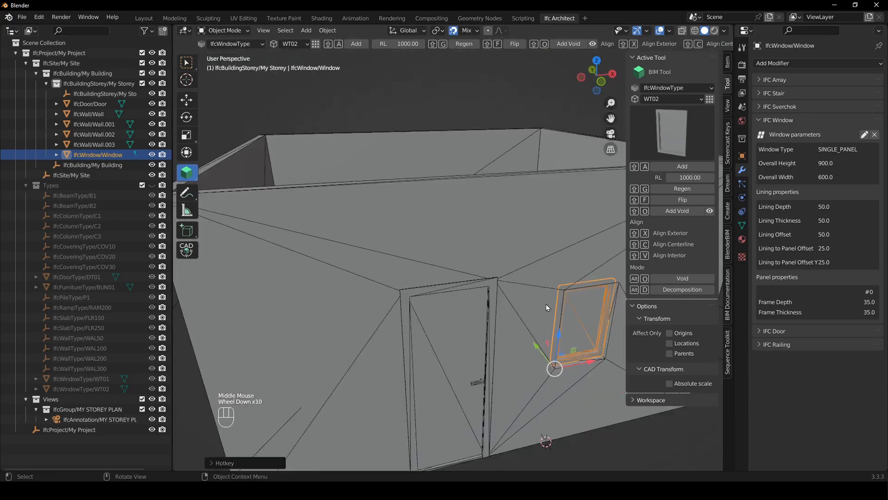
middle_click_drag(545, 304, 520, 289)
Move the window upward along Z until its head aligns with the door's, and regenerate its wall opening.
left_click(598, 190)
scroll(537, 276, "up", 2)
left_click(537, 277)
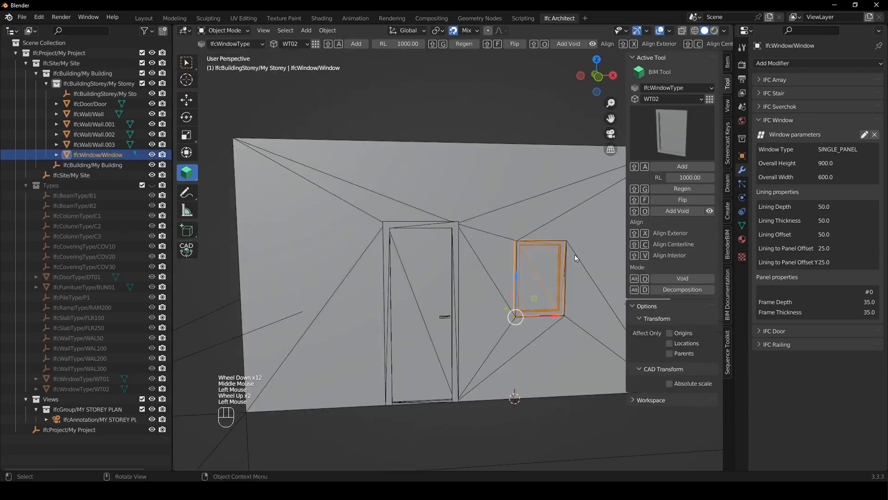
key("g")
key("z")
left_click(530, 194)
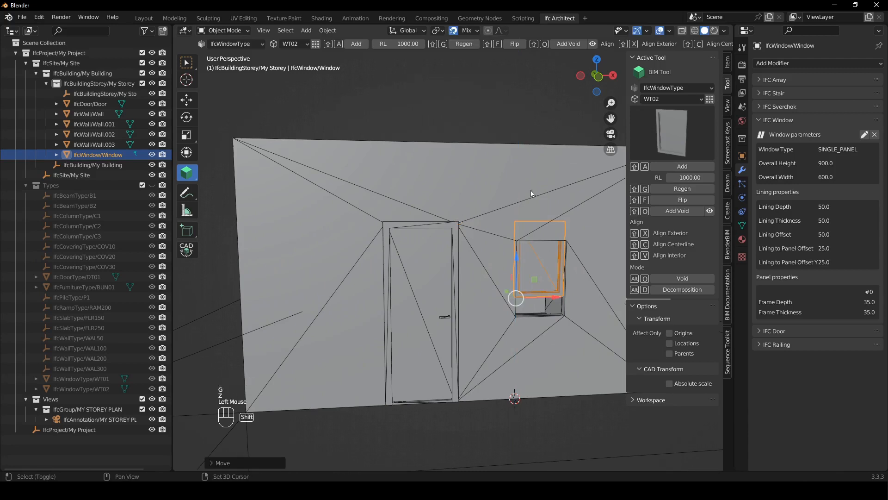
key("shift+g")
mouse_move(497, 271)
middle_mouse_down()
mouse_move(476, 268)
mouse_move(483, 267)
middle_mouse_up()
Edit the WT02 window's parameters, setting its overall height to 2100 and overall width to 400.
left_click(864, 135)
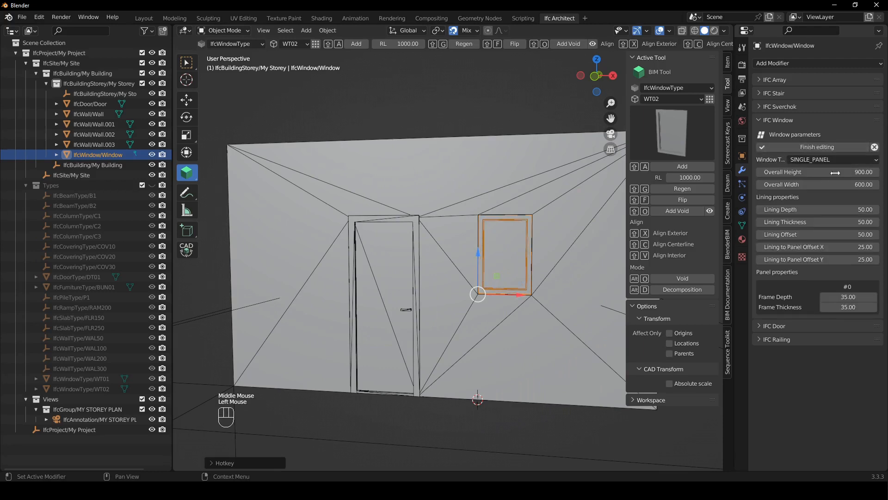
left_click(827, 172)
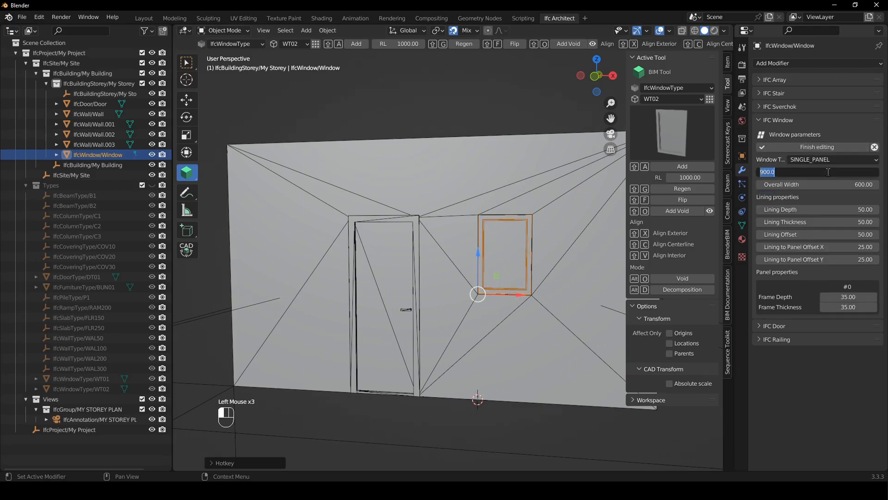
type("2100")
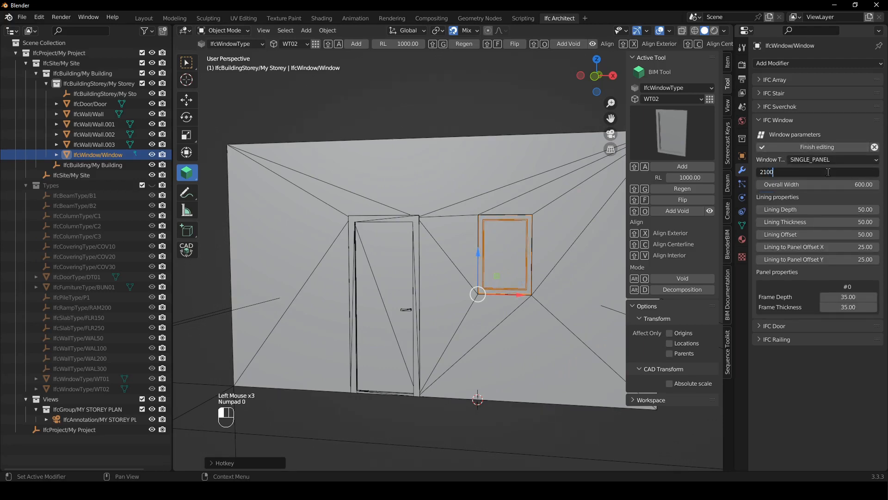
left_click(828, 184)
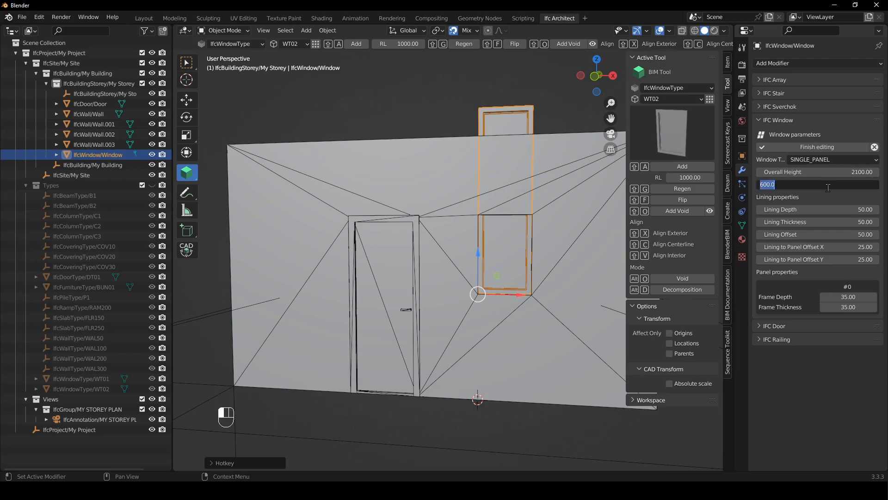
type("400")
key("Return")
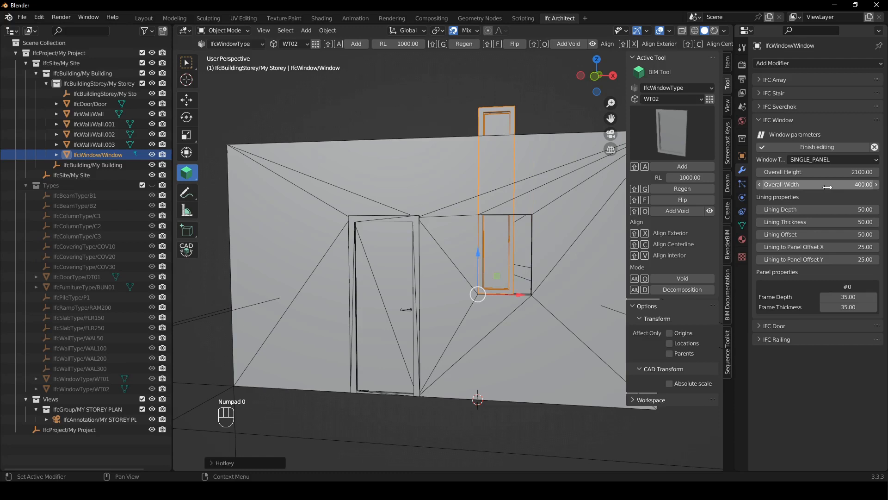
left_click(827, 149)
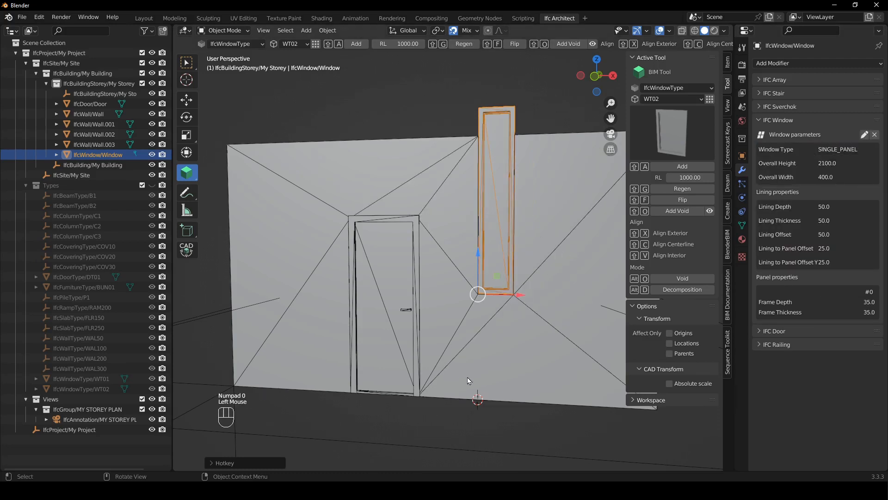
Move the window down along Z to the base of the wall at the 3D cursor, and regenerate its wall opening.
key("g")
key("z")
left_click(474, 399)
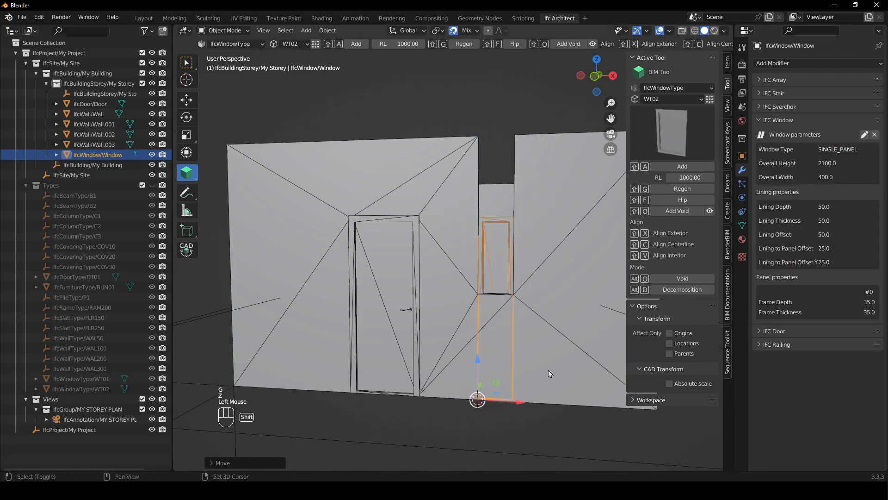
key("shift+g")
left_click(505, 90)
In the plan camera view, move the window along Y until its lining is flush with the front wall's outer face.
middle_click_drag(446, 240, 491, 265)
middle_click_drag(518, 331, 480, 262, "shift")
key("KP_0")
scroll(468, 296, "up", 2)
left_click(467, 255)
scroll(467, 255, "up", 3)
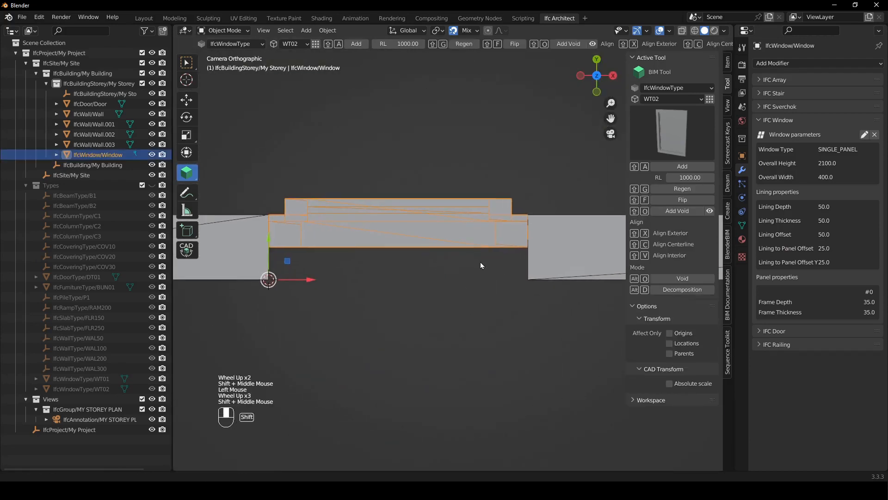
key("g")
key("y")
scroll(527, 279, "down", 2)
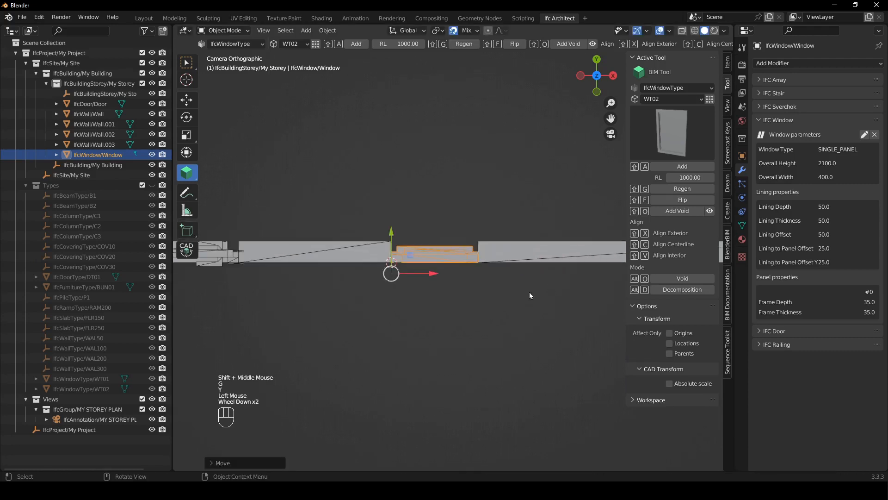
left_click(529, 292)
Select the room's side wall Wall.002 and show only the IFC Object Material section of its IFC Object Metadata.
scroll(504, 200, "down", 2)
middle_click_drag(505, 200, 454, 259, "shift")
left_click(348, 283)
scroll(416, 255, "down", 5)
scroll(434, 266, "down", 1, "shift")
scroll(434, 266, "up", 2)
scroll(441, 280, "up", 2)
middle_click_drag(460, 206, 445, 250, "shift")
left_click(574, 193)
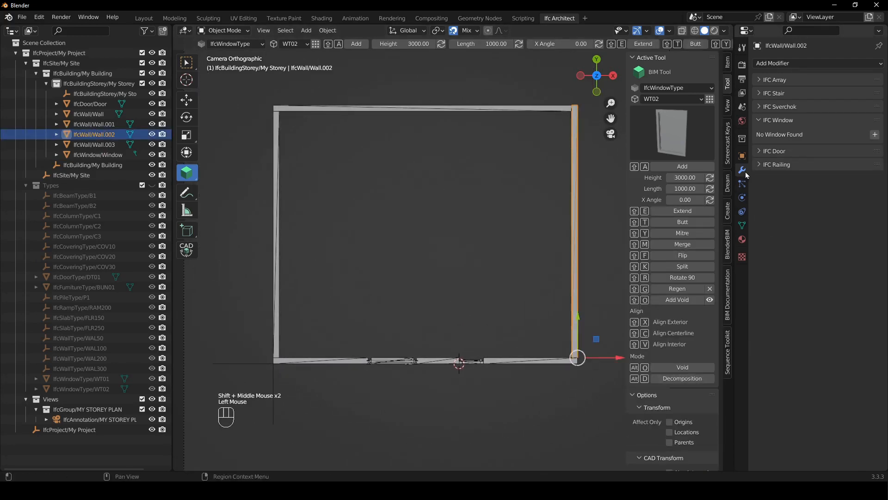
left_click(744, 158)
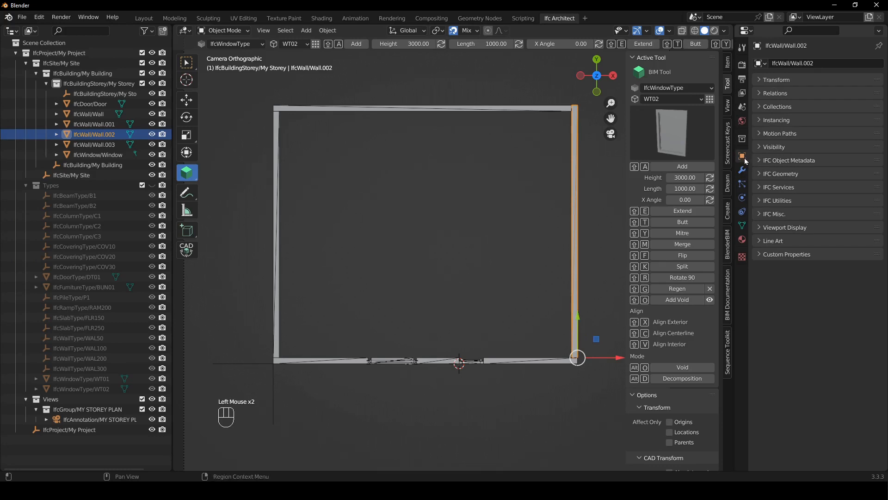
left_click(764, 161)
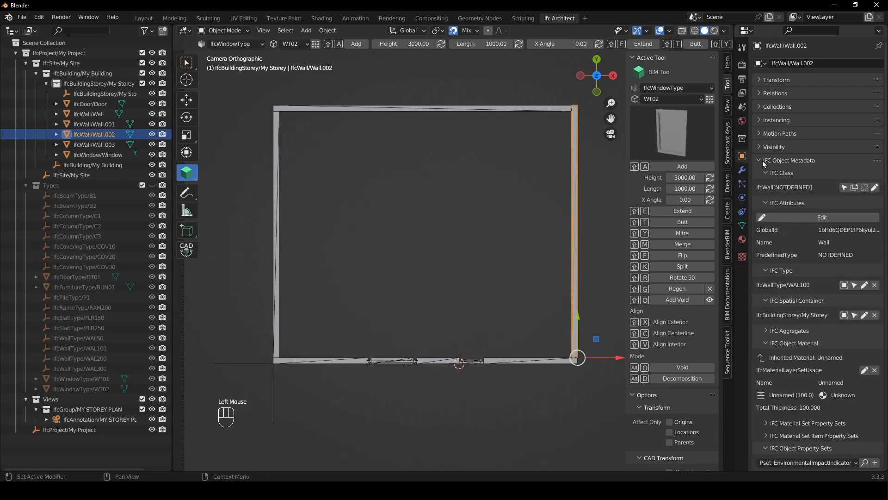
left_click_drag(766, 175, 771, 267)
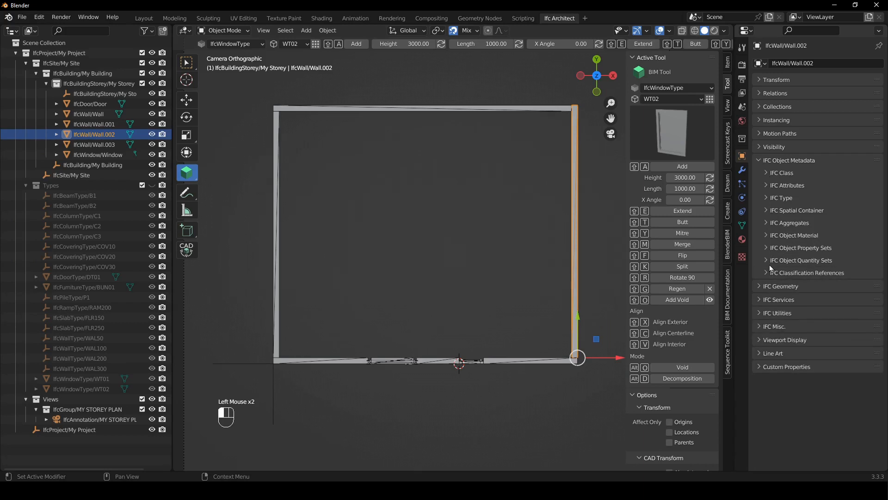
left_click(774, 236)
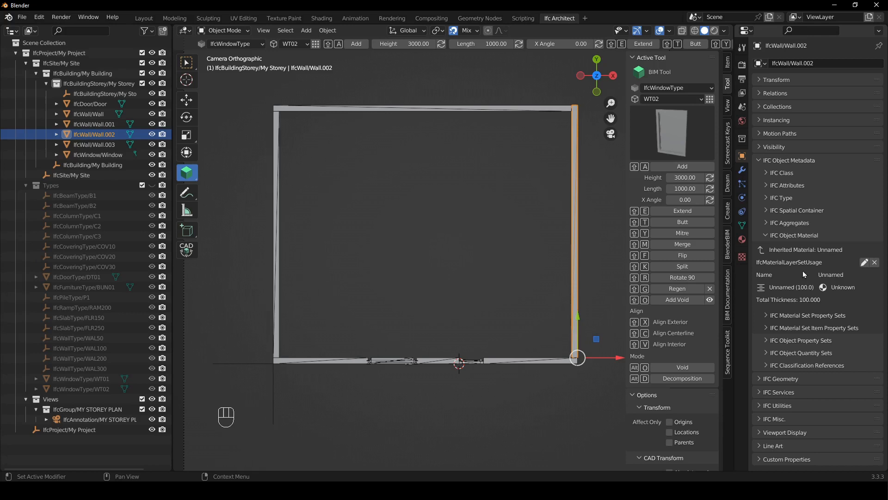
Name the wall's material layer set brick and save the edit.
left_click(867, 266)
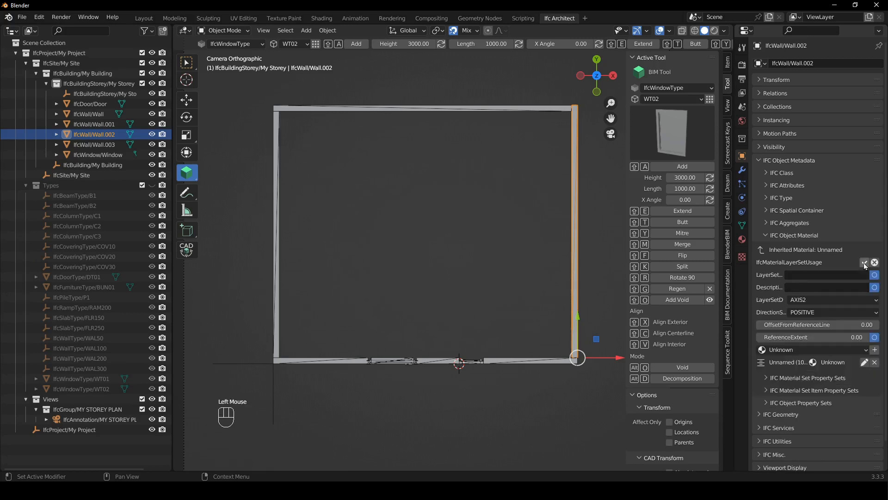
double_click(797, 274)
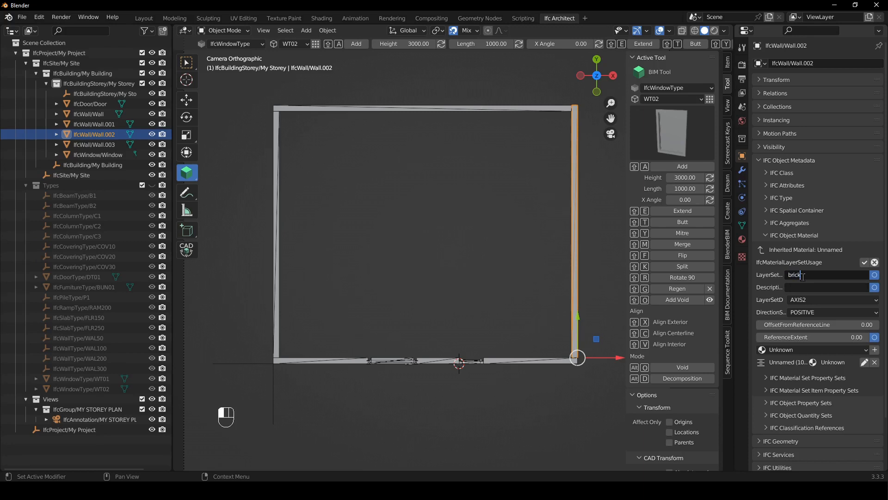
left_click(864, 263)
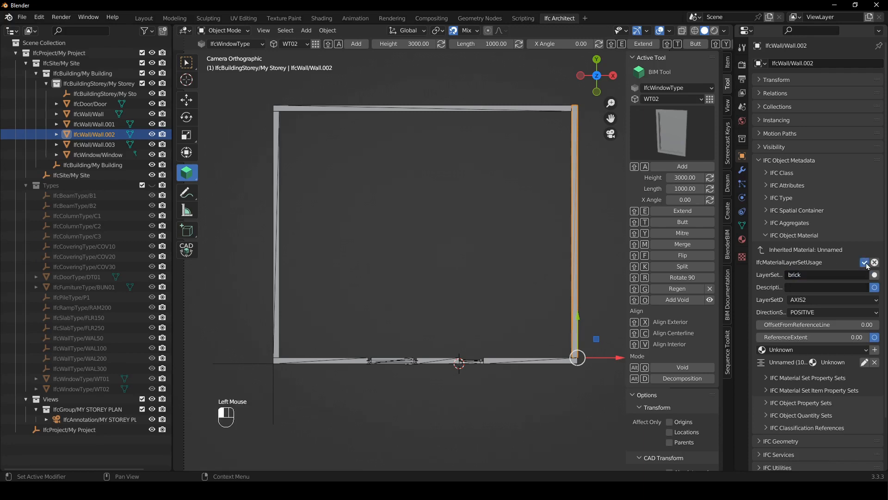
Select each of the room's walls in turn and check the material it inherits.
left_click(542, 109)
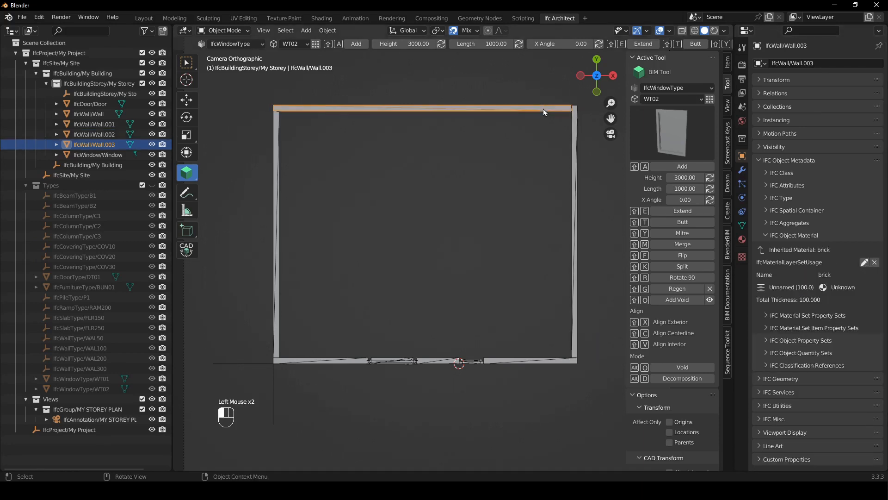
left_click(278, 215)
left_click(346, 360)
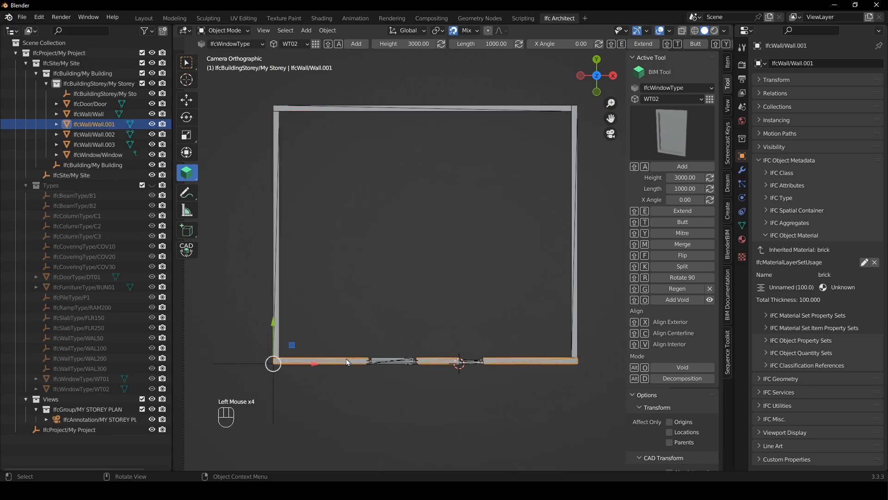
left_click(576, 298)
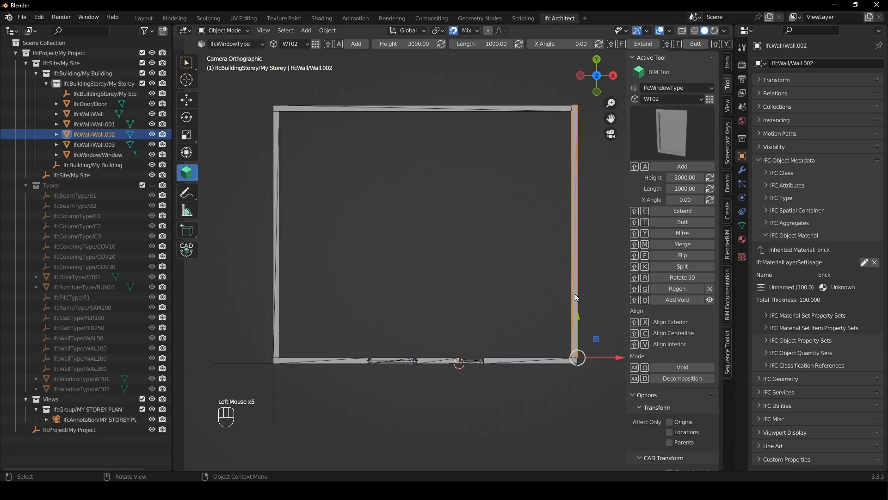
Deselect the wall, consult the release notes' Improved drawing and modeling section in the browser, and return to Blender.
left_click(484, 267)
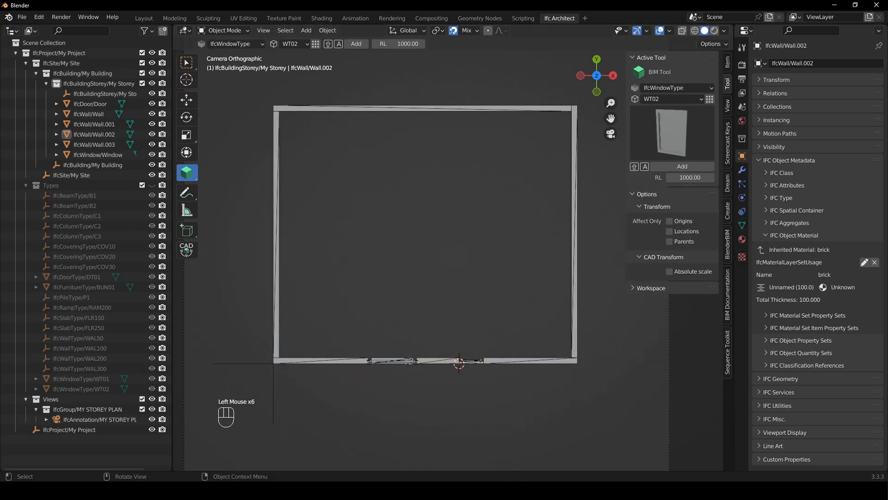
left_click(511, 490)
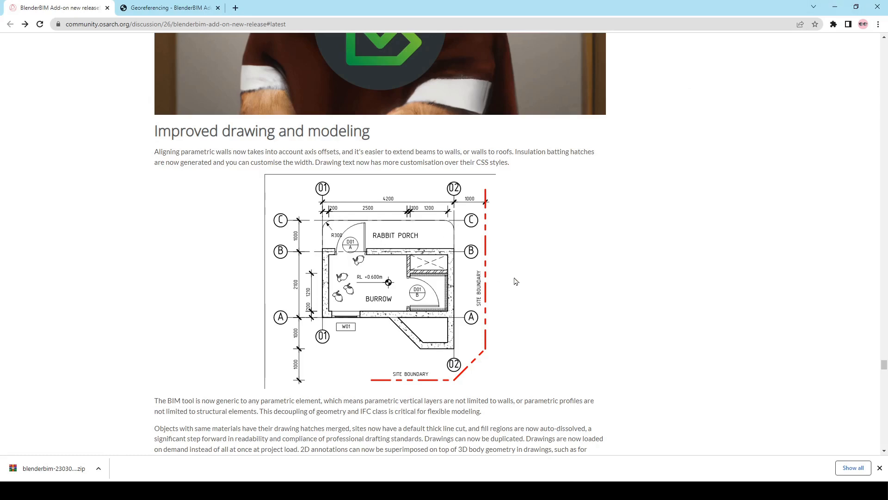
left_click(836, 7)
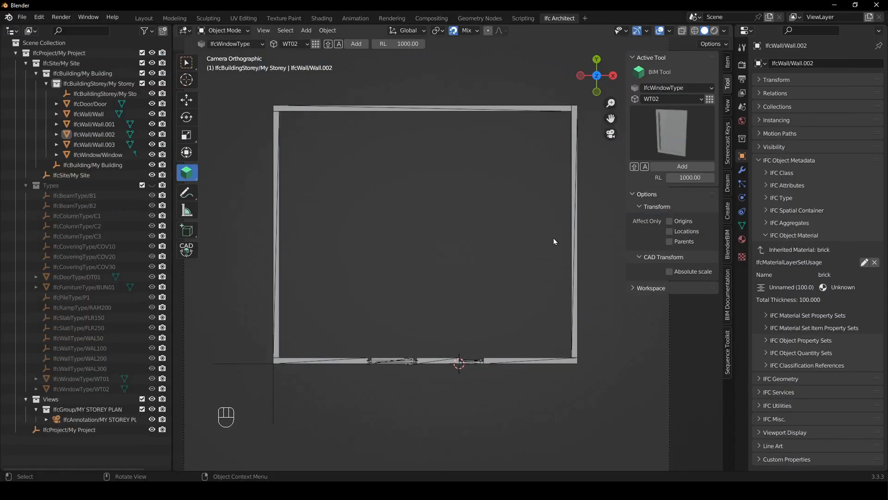
Place the 3D cursor just outside the door, add a text annotation to the plan and move it to the cursor.
right_click_drag(429, 252, 391, 388, "shift")
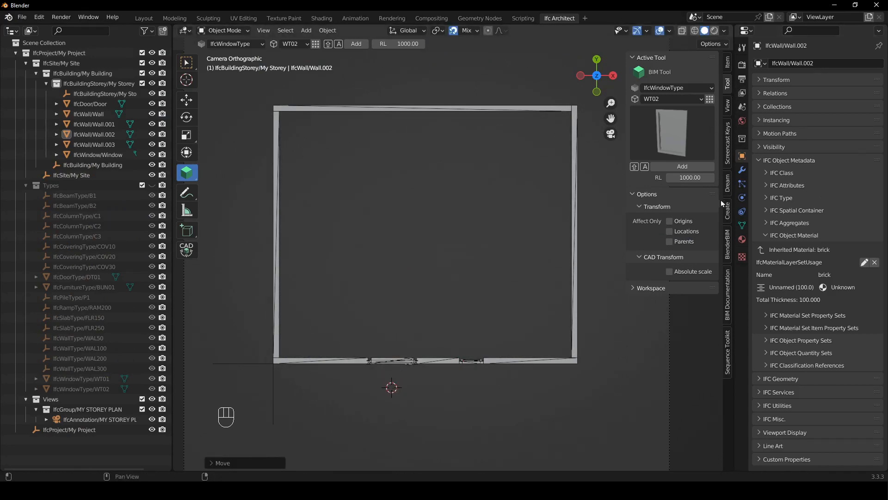
left_click(728, 302)
left_click(658, 97)
middle_click_drag(478, 310, 490, 235, "shift")
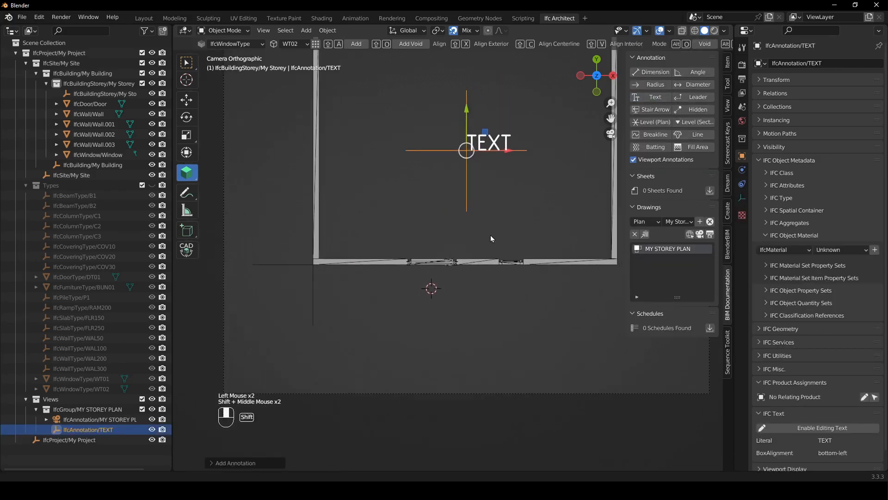
key("g")
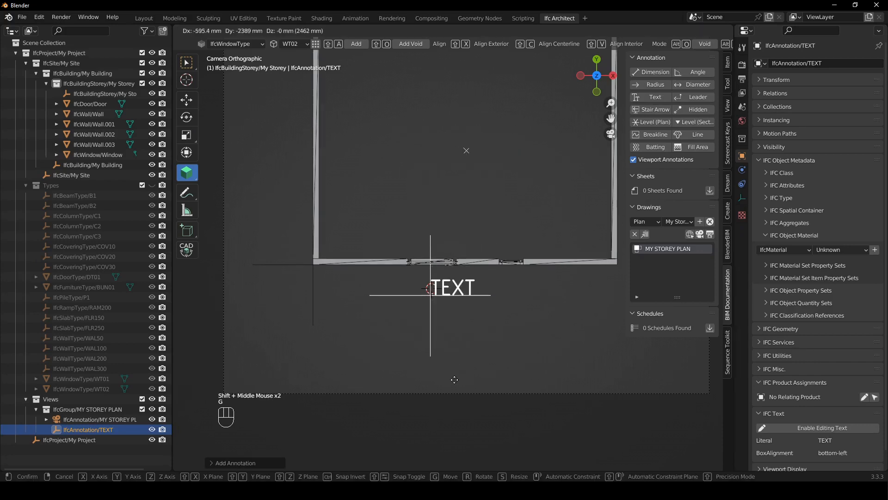
left_click(454, 373)
scroll(442, 253, "up", 2)
middle_click_drag(443, 253, 504, 200, "shift")
scroll(532, 198, "down", 1)
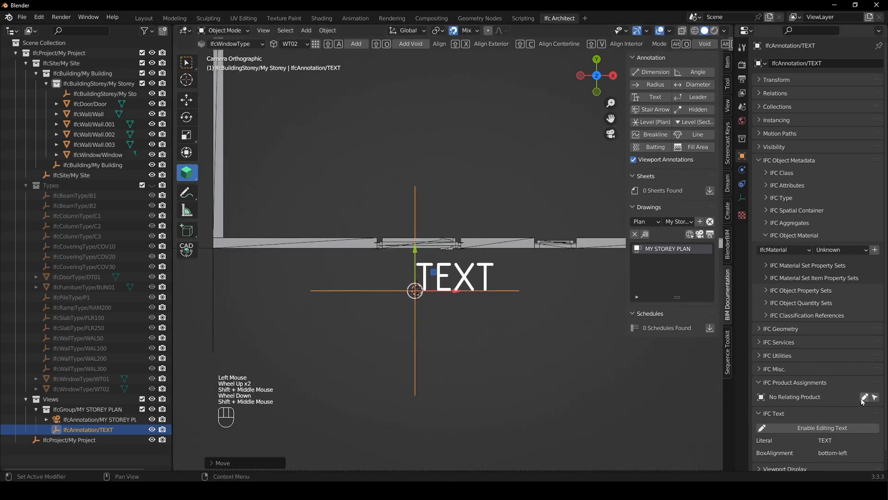
Edit the text annotation, setting its literal to "new / D1" and its box alignment to center.
left_click(776, 381)
left_click(786, 384)
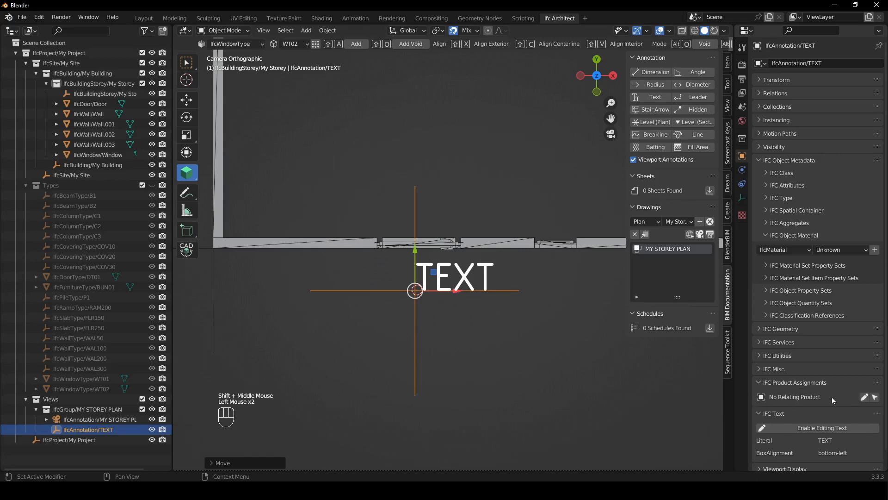
left_click(797, 386)
left_click(827, 416)
left_click(829, 423)
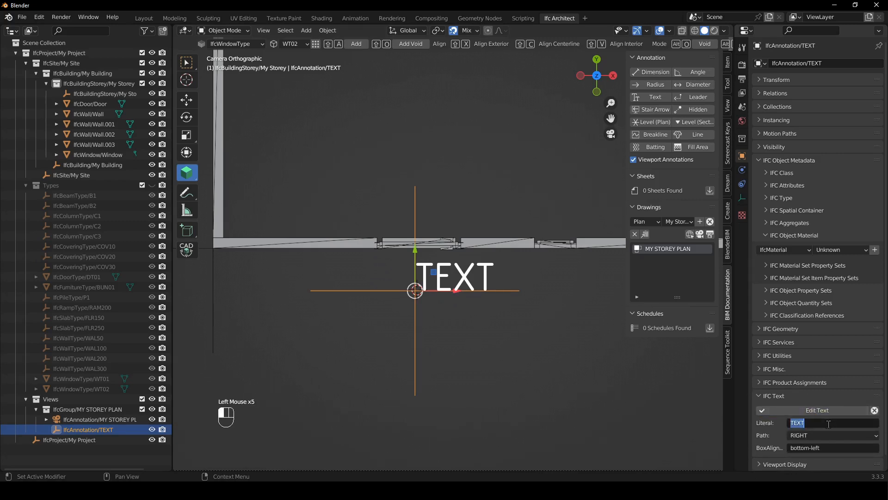
type("D1")
left_click(788, 423)
type("new")
left_click(825, 446)
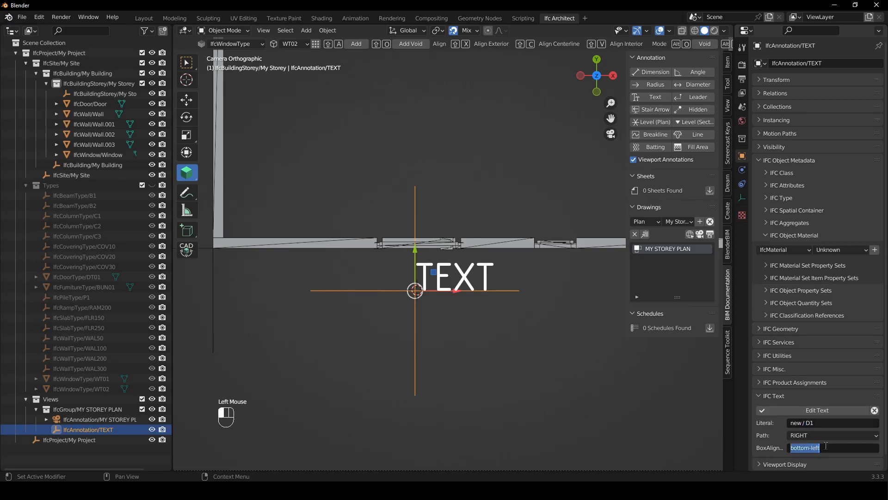
type("cen")
left_click(825, 411)
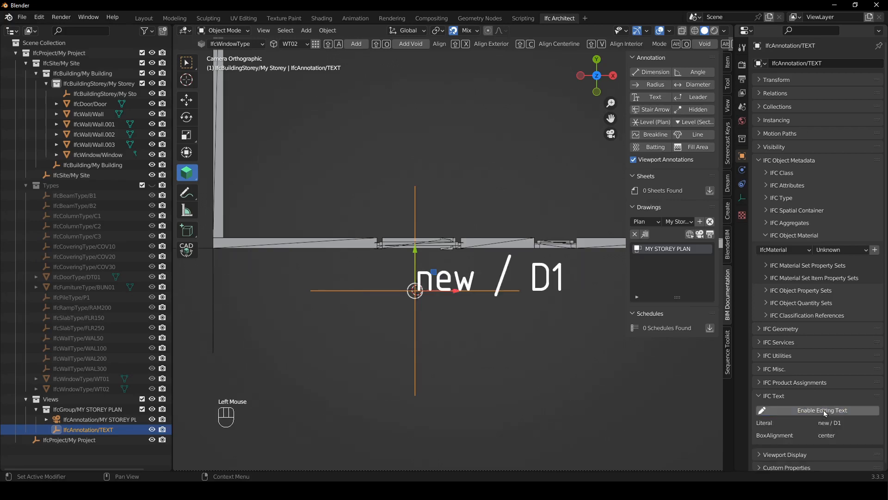
Add the EPset_Annotation property set to the text annotation and collapse its IFC Object Material section.
left_click(514, 357)
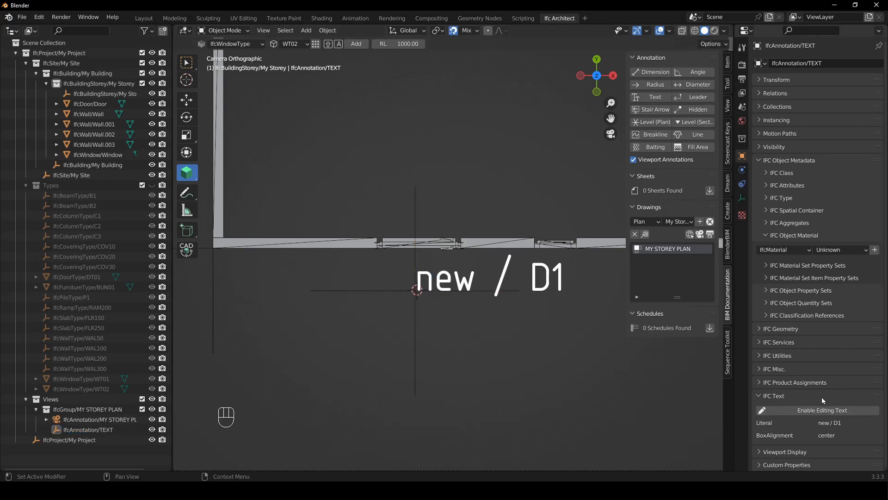
left_click(776, 235)
left_click(800, 248)
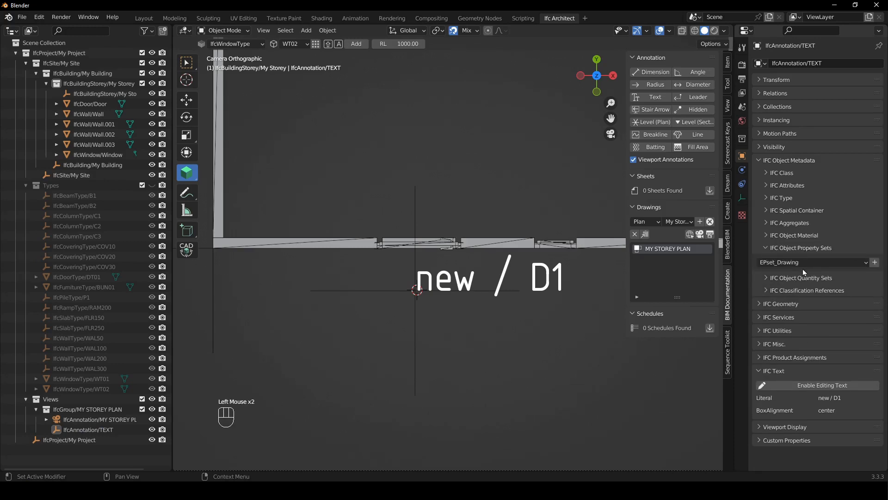
left_click(803, 265)
left_click(798, 285)
left_click(874, 264)
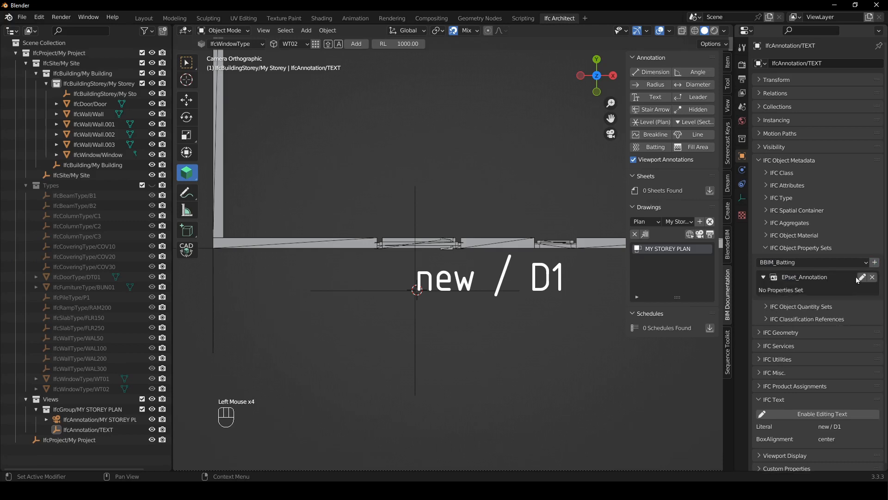
Edit the door text's EPset_Annotation properties, setting Classes to "regular" and Symbol to "door-tag", and save them.
left_click(861, 278)
left_click(809, 319)
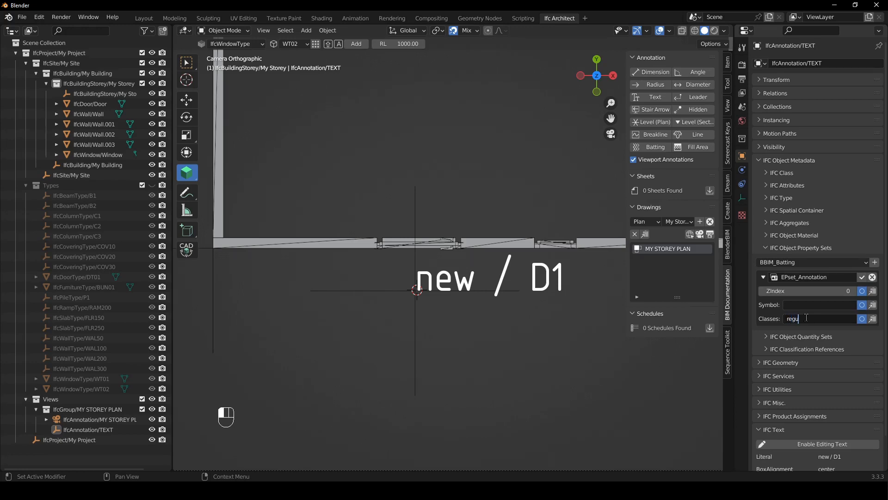
left_click(814, 304)
type("oor-tag")
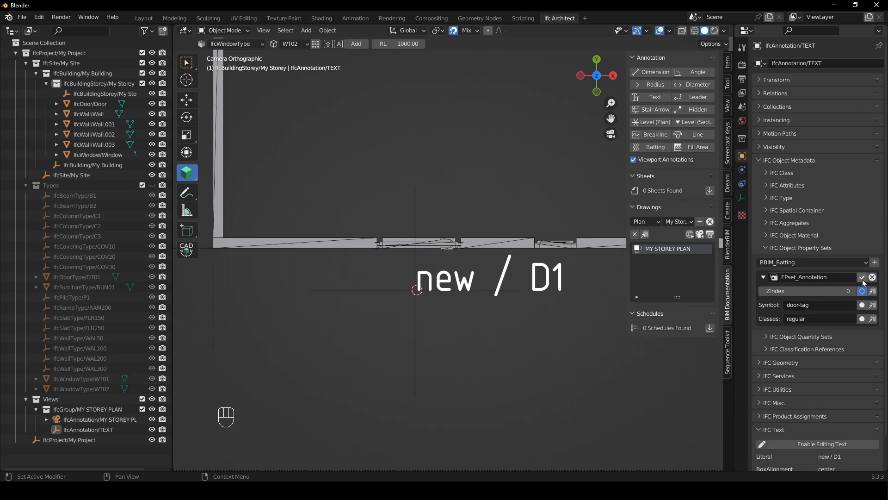
left_click(862, 277)
left_click(526, 190)
Place the 3D cursor near the middle of the room and add a second text annotation to the plan.
scroll(506, 207, "down", 2)
mouse_move(506, 207)
middle_mouse_down("shift")
mouse_move(473, 257)
mouse_move(467, 287)
mouse_move(448, 240)
mouse_move(449, 254)
middle_mouse_up("shift")
scroll(472, 257, "up", 2)
scroll(467, 287, "down", 2)
right_click_drag(437, 212, 433, 212, "shift")
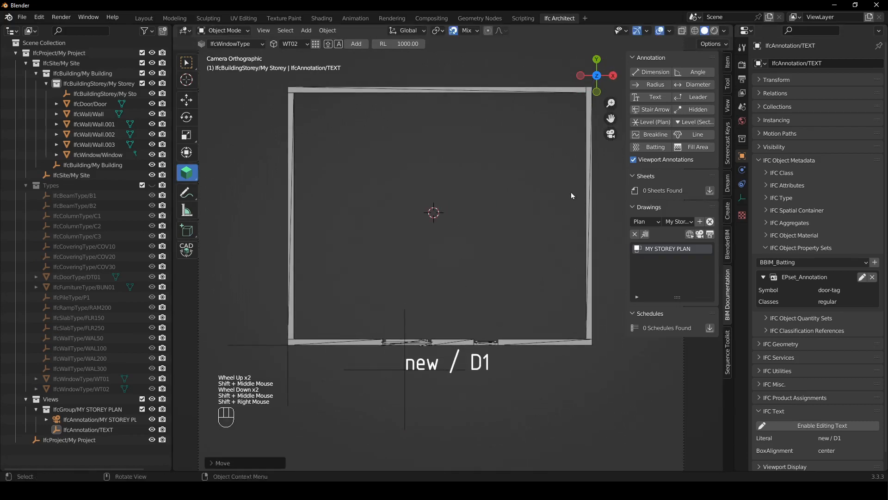
left_click(655, 97)
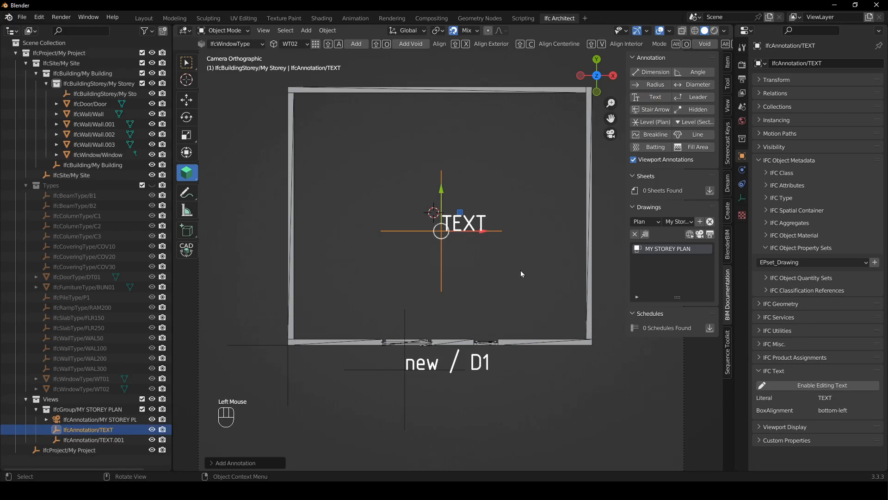
Edit the room text annotation, setting its literal to "ROOM" and its box alignment to center.
left_click(795, 388)
left_click(822, 398)
type("ROOM")
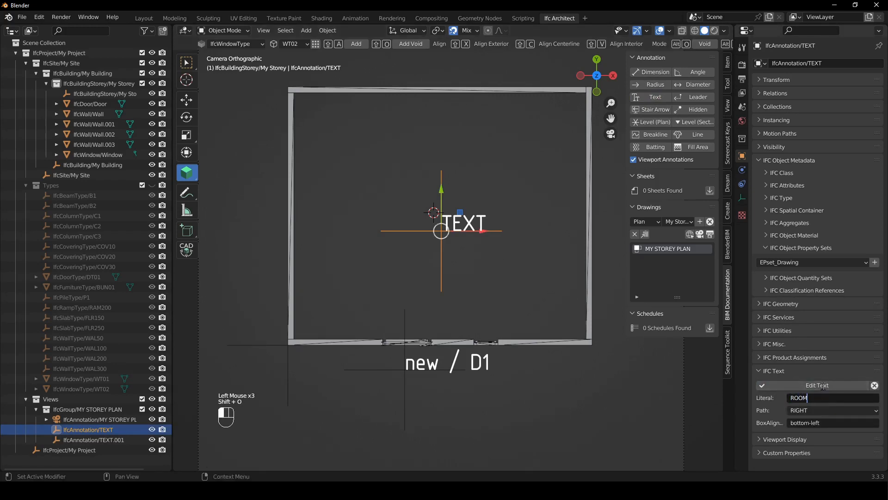
left_click(826, 423)
type("center")
left_click(814, 386)
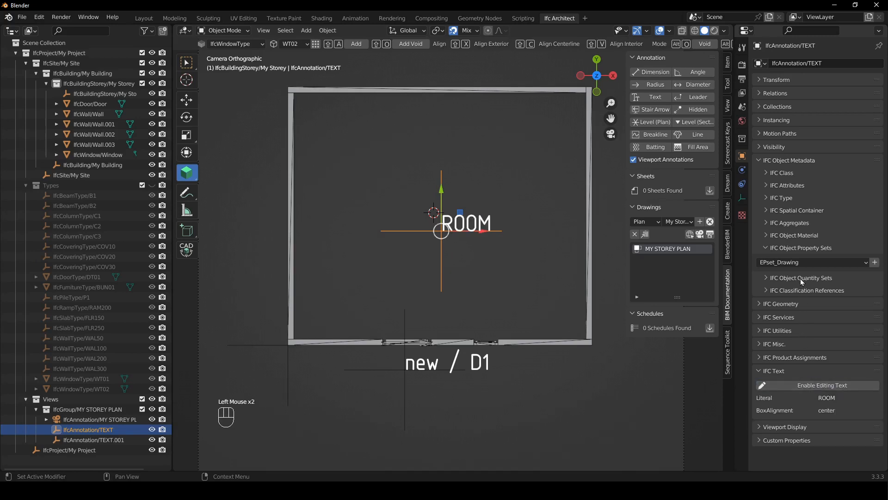
Add the EPset_Annotation property set to the ROOM text with Classes set to "title", save it and deselect the text.
left_click(815, 262)
left_click(810, 285)
left_click(874, 262)
left_click(790, 319)
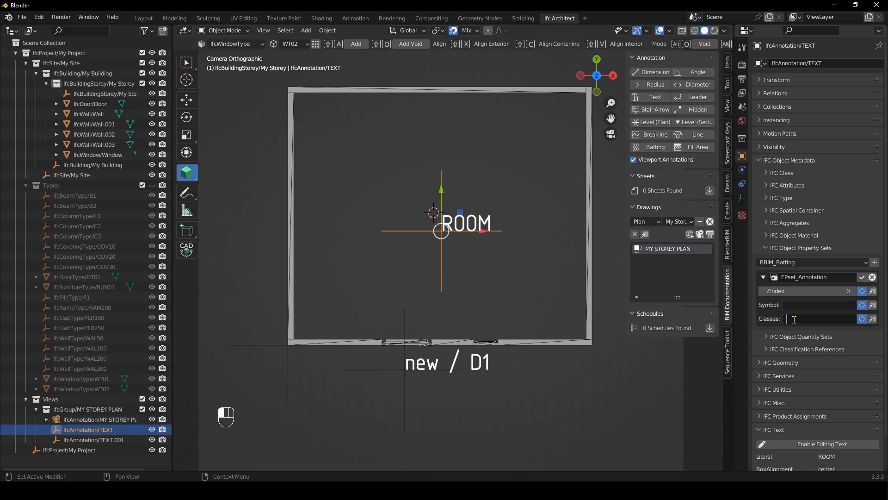
type("Tit")
key("BackSpace")
key("BackSpace")
left_click(862, 277)
left_click(518, 187)
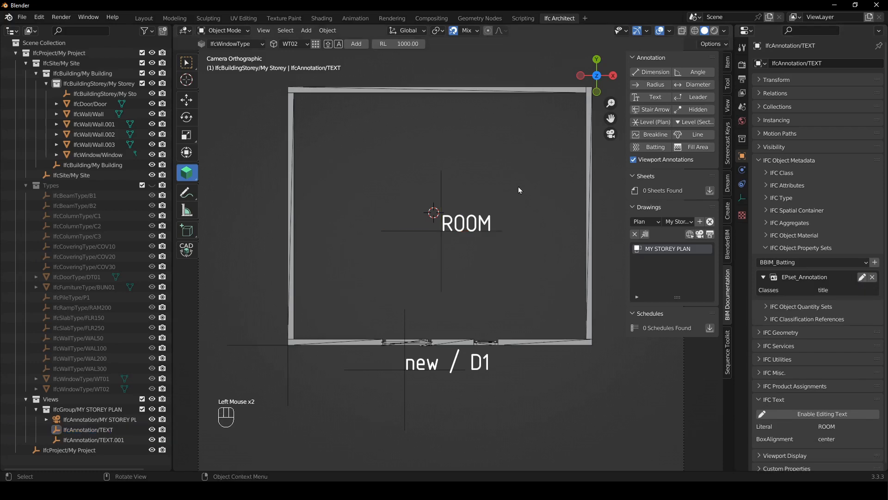
Create the MY STOREY PLAN drawing, inspect the door tag text in the SVG and return to Blender.
left_click(700, 236)
left_click(710, 235)
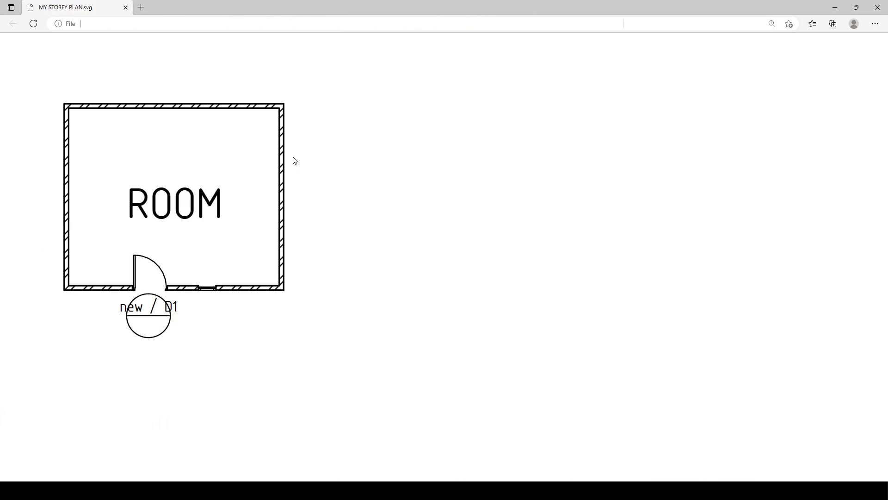
left_click_drag(143, 307, 166, 307)
left_click(534, 490)
left_click(597, 414)
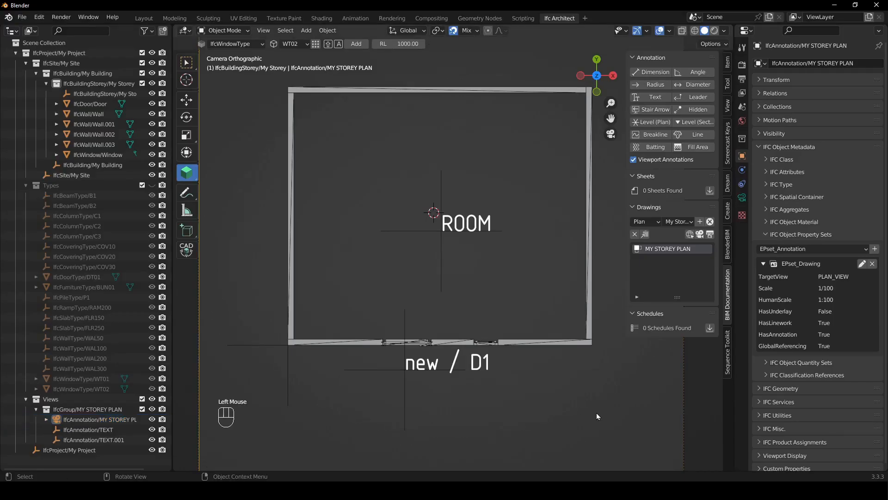
Select the door tag text and set its literal to "new \n D1".
left_click(441, 373)
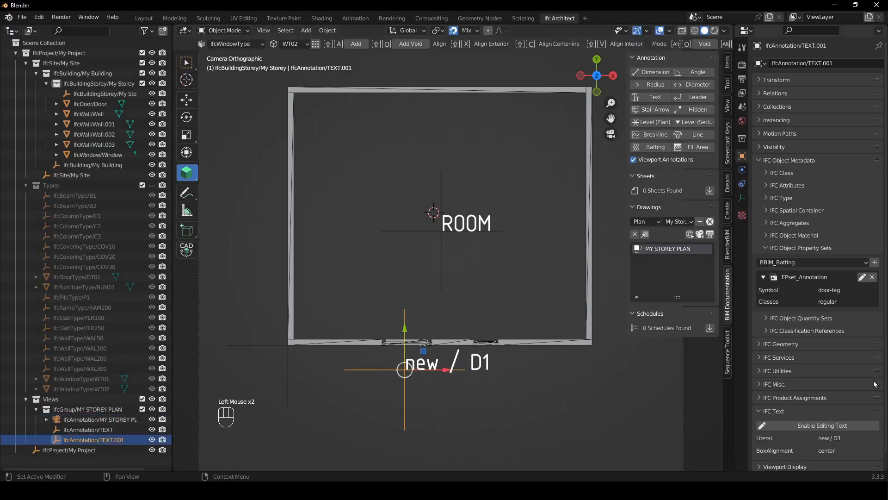
scroll(875, 386, "down", 2)
left_click(837, 410)
double_click(805, 422)
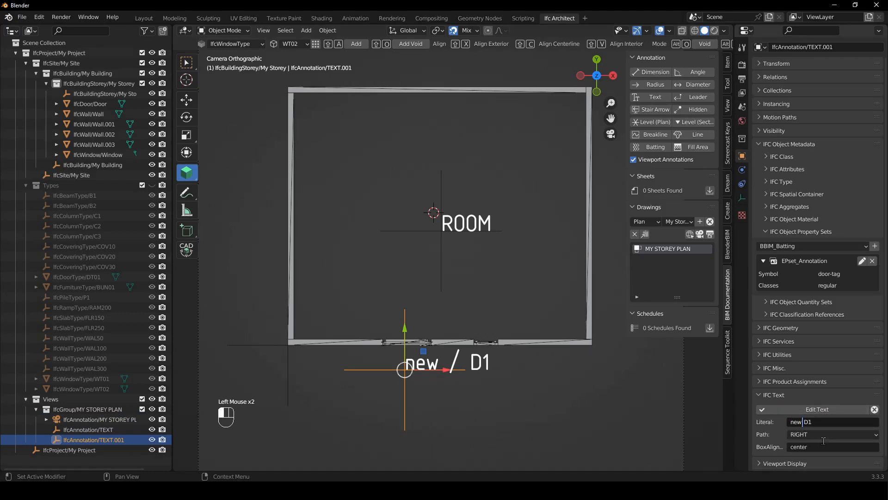
type("\\n")
double_click(834, 409)
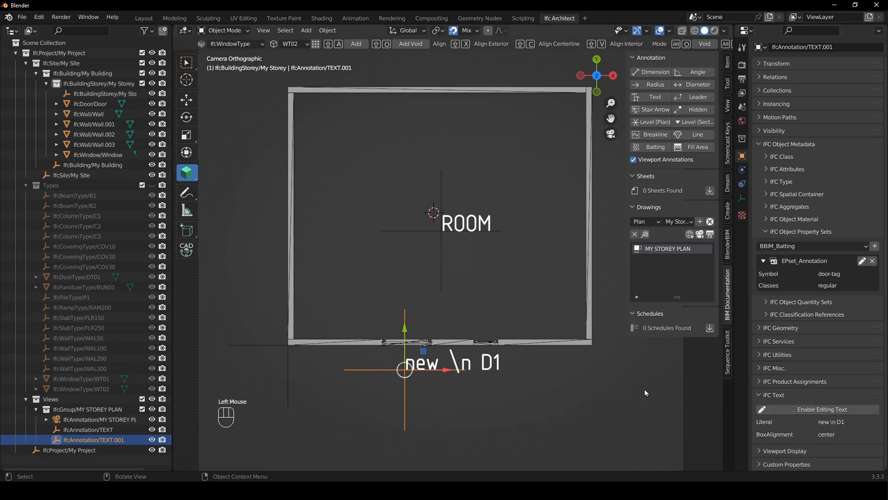
Regenerate the MY STOREY PLAN drawing, check the ROOM title and door tag in the SVG, and return to Blender.
left_click(699, 237)
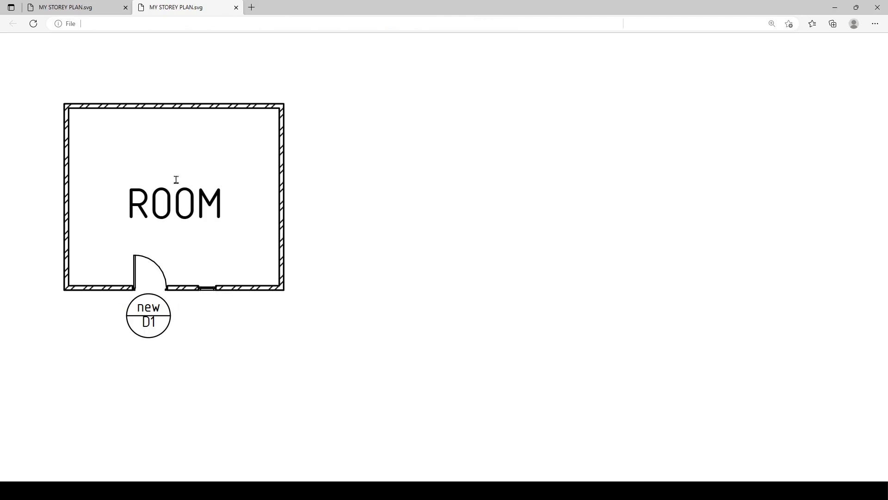
left_click_drag(129, 204, 224, 201)
left_click_drag(144, 308, 160, 321)
left_click(273, 150)
key("alt+Tab")
left_click(545, 404)
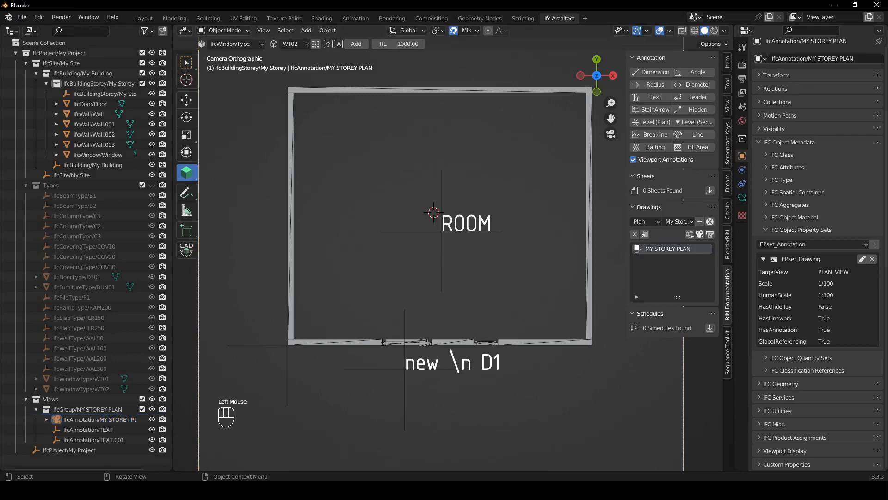
Consult the Improved drawing and modeling section of the release notes in the browser and return to Blender.
mouse_move(511, 490)
left_click(505, 464)
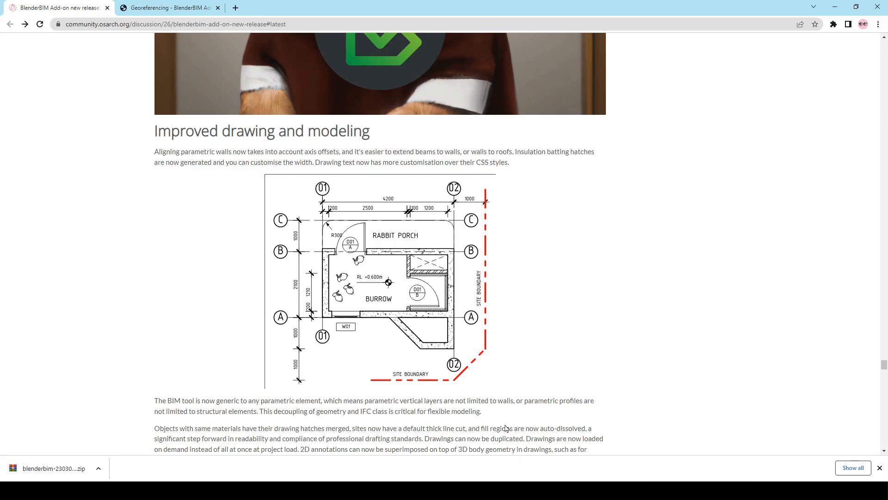
left_click(532, 491)
left_click(544, 189)
Place the 3D cursor in the room's lower right area, add a batting annotation and move it into the lower right corner.
right_click_drag(526, 152, 523, 267, "shift")
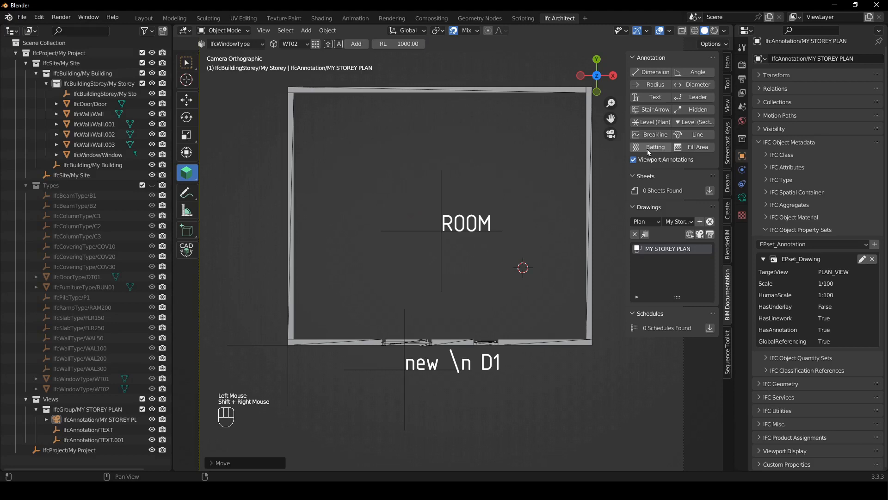
left_click(649, 148)
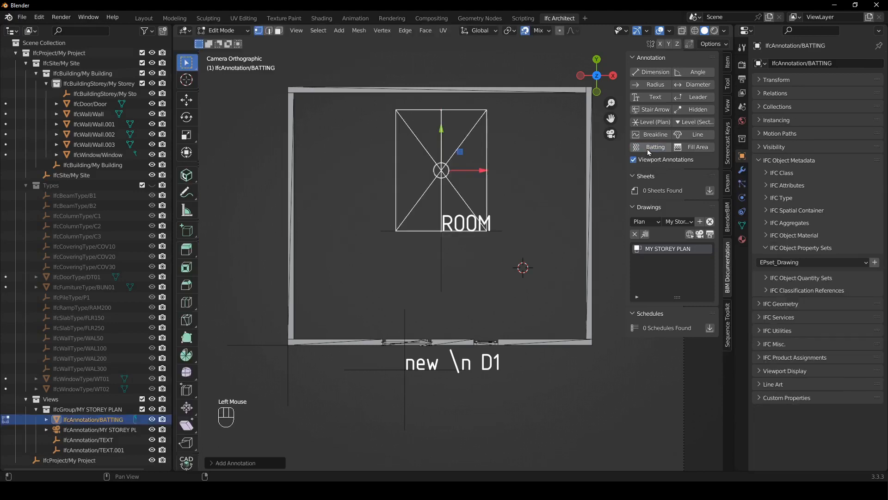
scroll(545, 168, "down", 2)
middle_click_drag(545, 168, 492, 229, "shift")
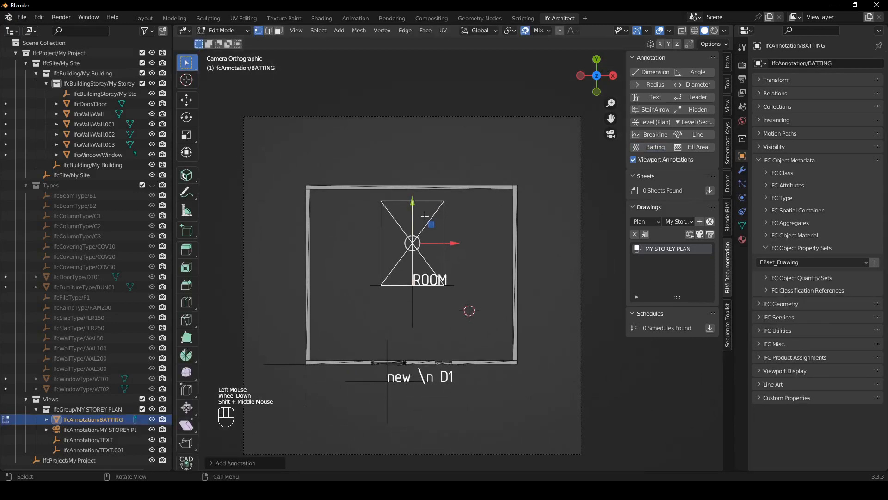
key("g")
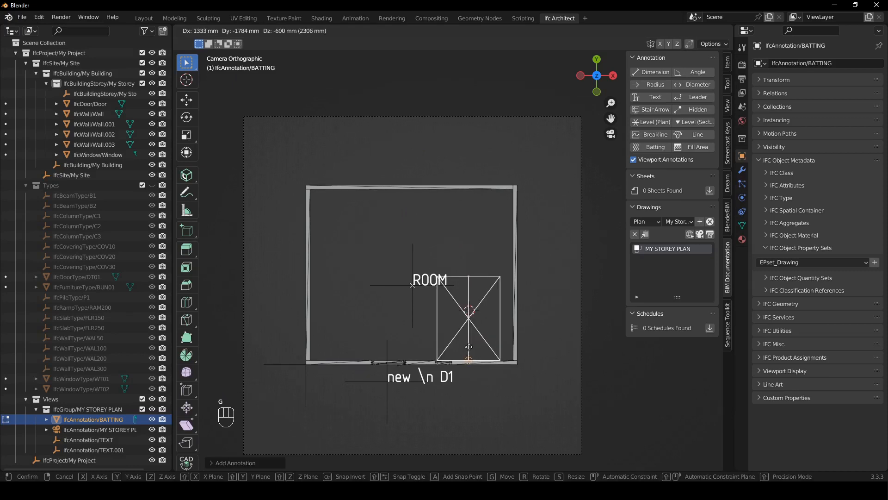
key("ctrl")
key("ctrl")
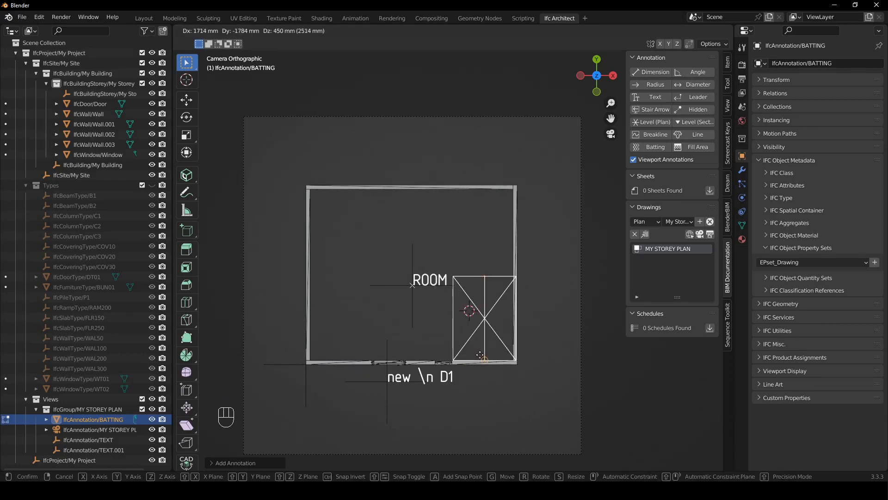
left_click(485, 356)
Stretch the batting's upper vertex along Y to the room's upper wall, leave Edit Mode and deselect the batting.
left_click(490, 276)
left_click_drag(478, 227, 484, 187)
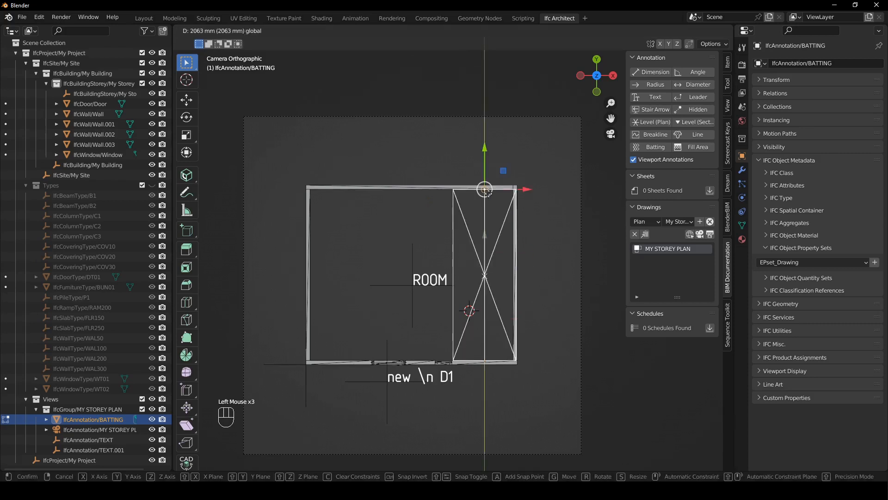
key("Tab")
left_click(550, 229)
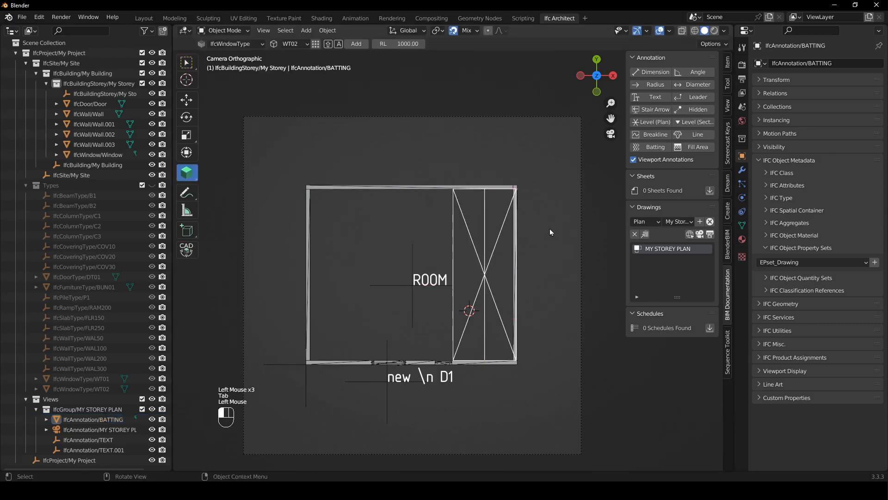
Regenerate the MY STOREY PLAN drawing, view the batting hatch in the SVG and return to Blender.
left_click(699, 234)
left_click(710, 234)
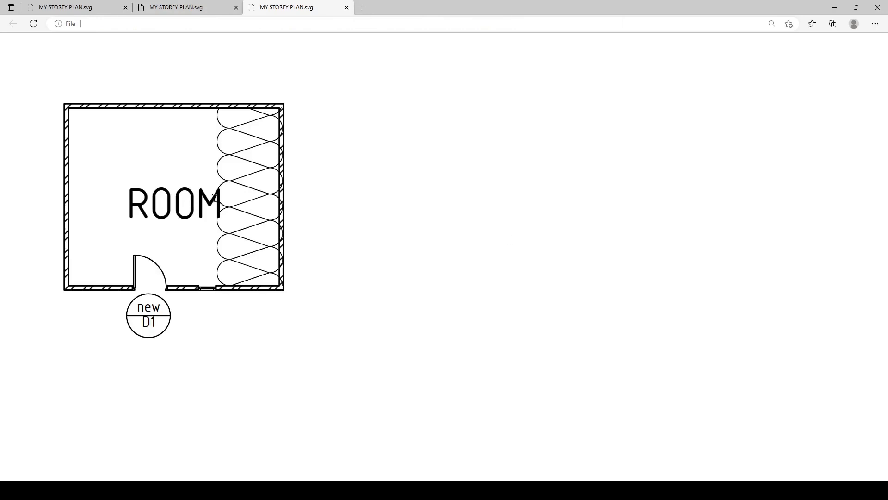
left_click(834, 7)
Select the batting annotation, remove its BBIM_Batting property set and add that property set again.
left_click(485, 267)
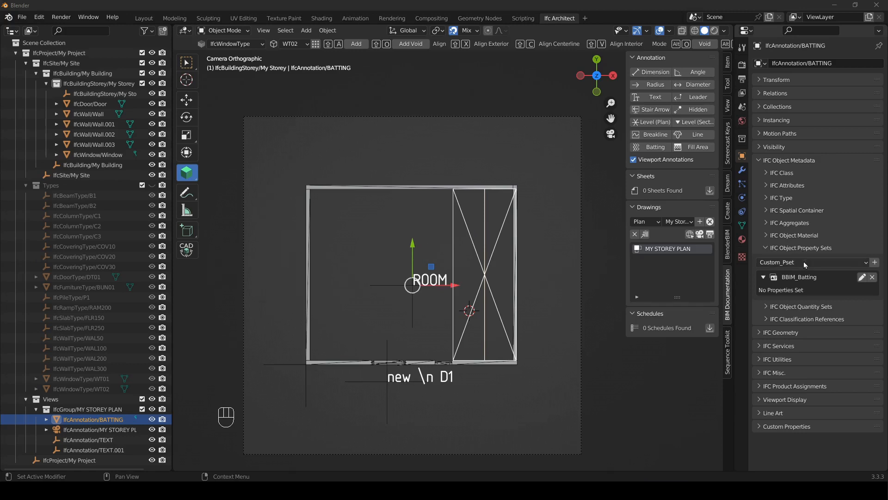
left_click(872, 276)
left_click(813, 265)
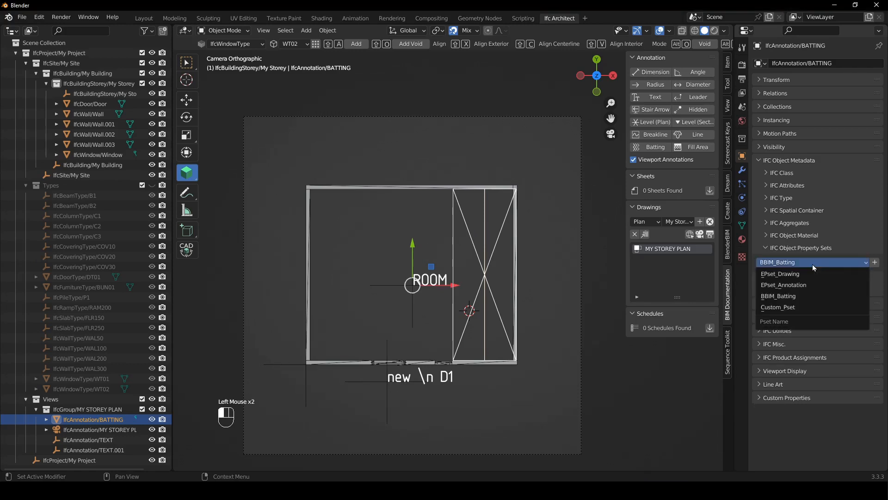
left_click(787, 297)
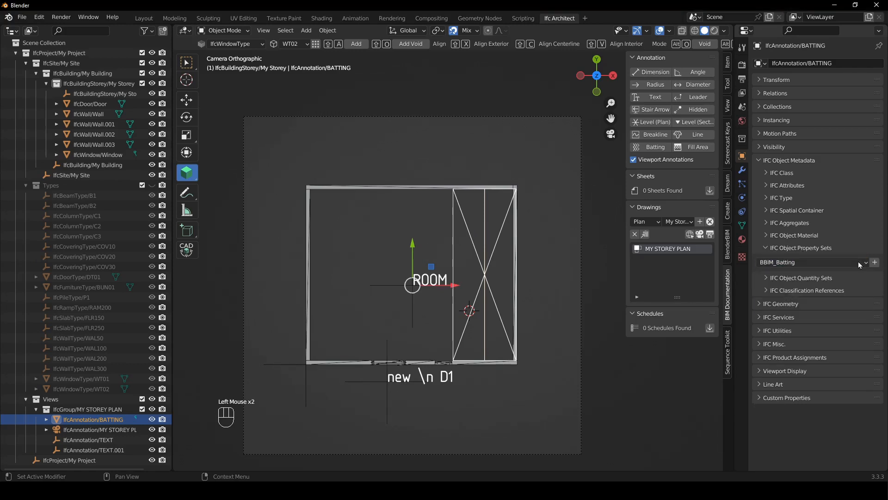
left_click(874, 262)
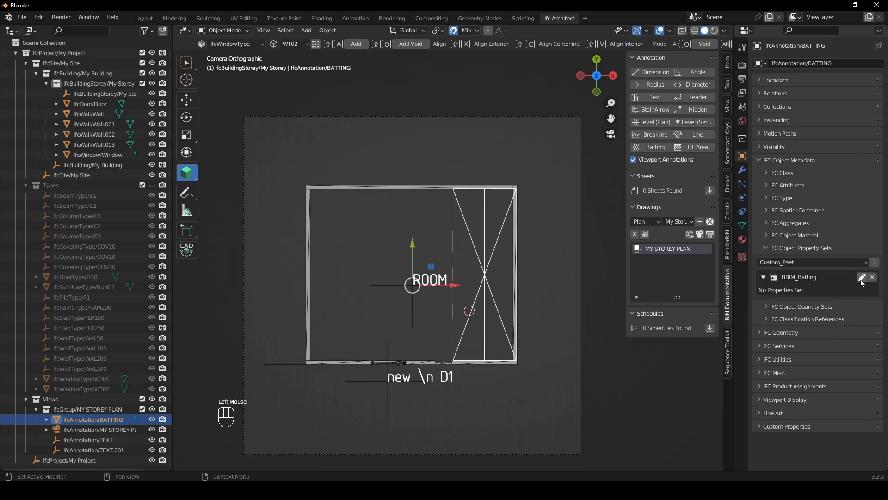
Set the batting's Thickness to 300 in the BBIM_Batting property set and save it.
left_click(862, 277)
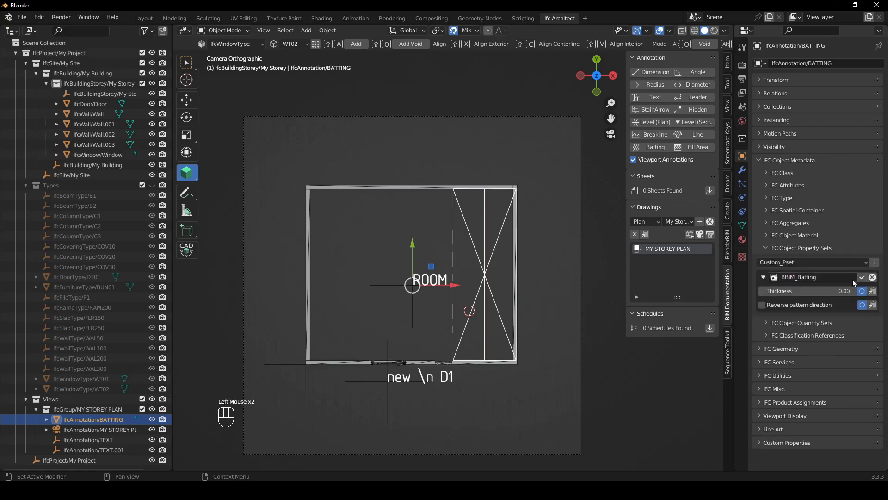
left_click(809, 291)
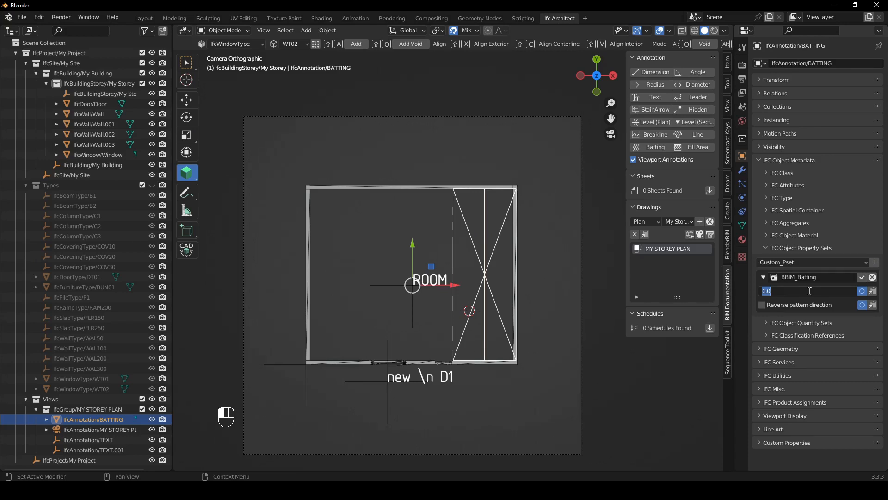
type("300")
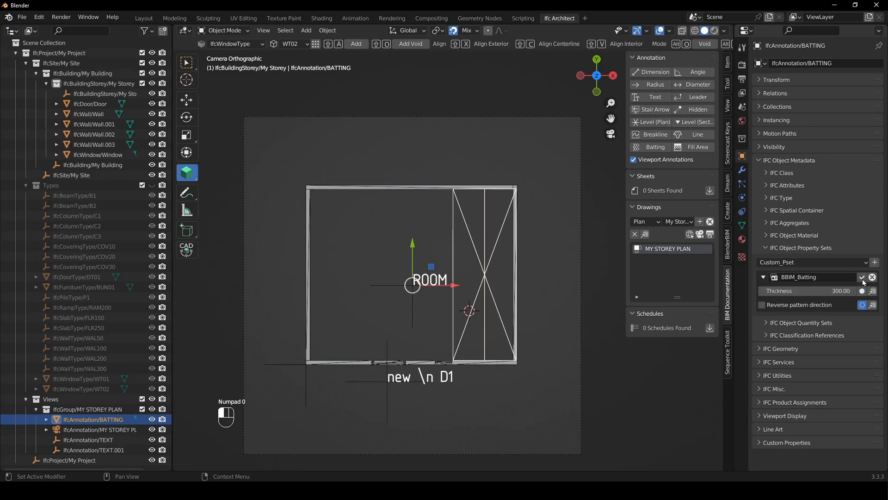
left_click(862, 277)
left_click(479, 238)
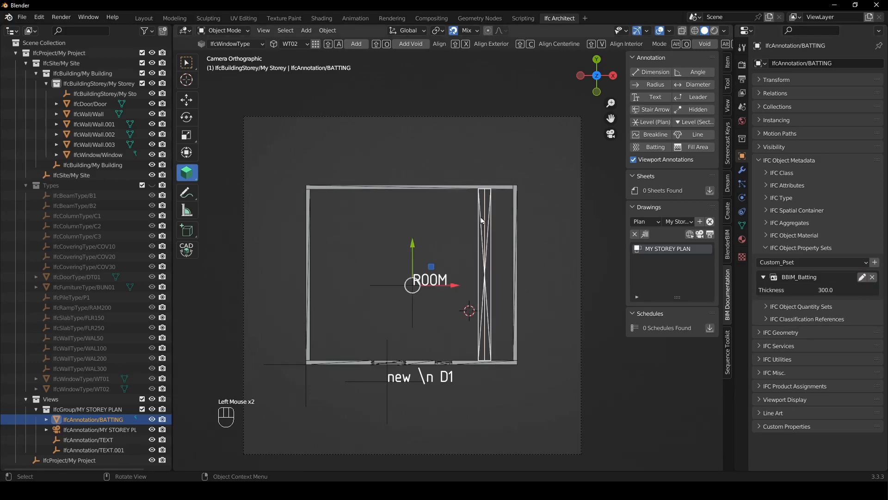
Move the batting about 676 mm along X so its centreline meets the inner face of the room's right-hand wall.
scroll(479, 237, "up", 2)
middle_click_drag(513, 275, 450, 250, "shift")
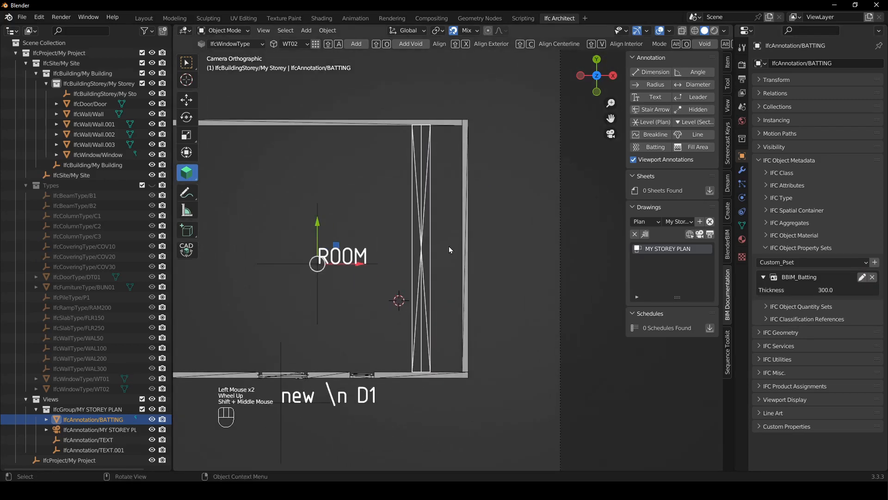
key("g")
key("x")
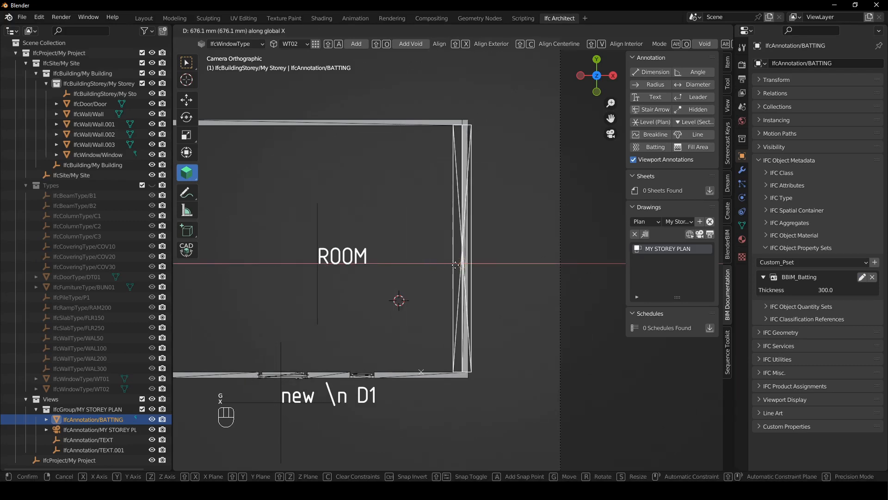
left_click(456, 263)
Shift the batting -150 mm along X to fit inside the room, and deselect it.
key("g")
key("x")
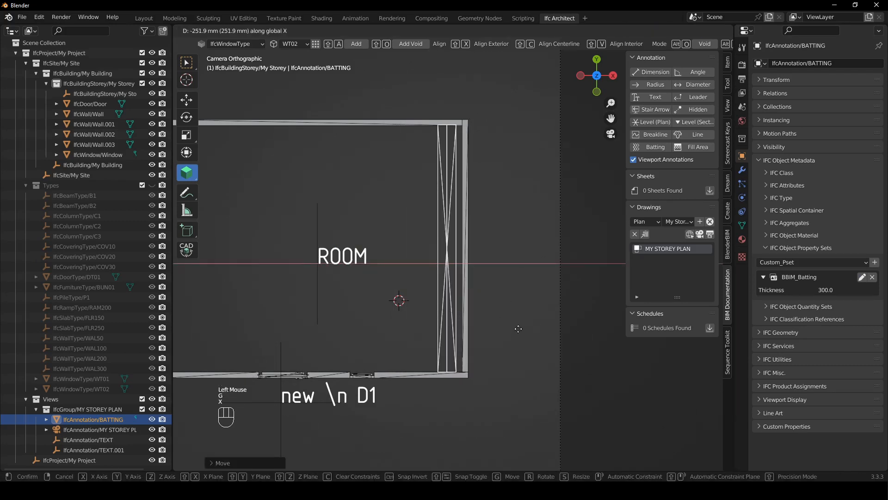
key("KP_1")
key("KP_5")
key("KP_0")
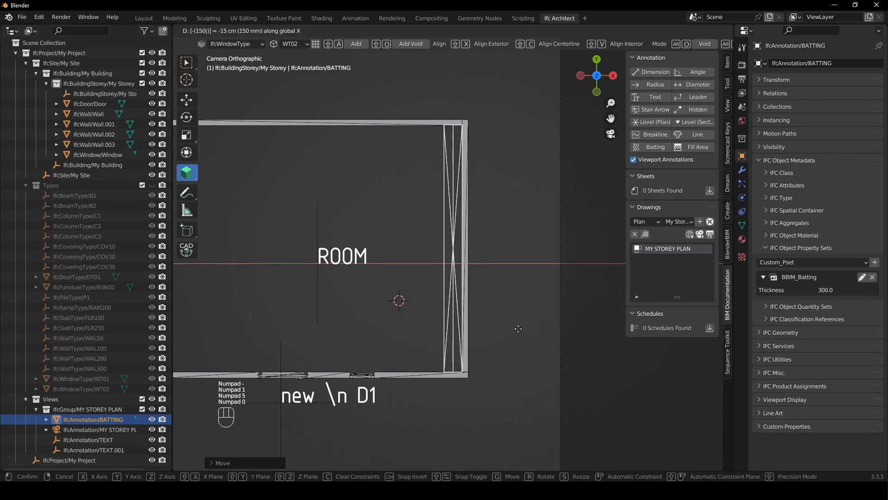
key("Return")
left_click(518, 329)
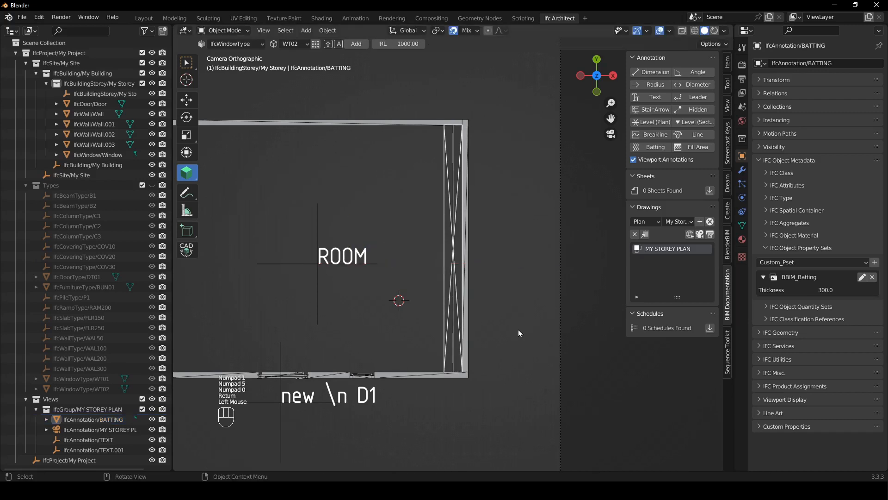
Regenerate the MY STOREY PLAN drawing and check the batting's position along the right-hand wall in the SVG.
left_click(703, 238)
left_click(702, 237)
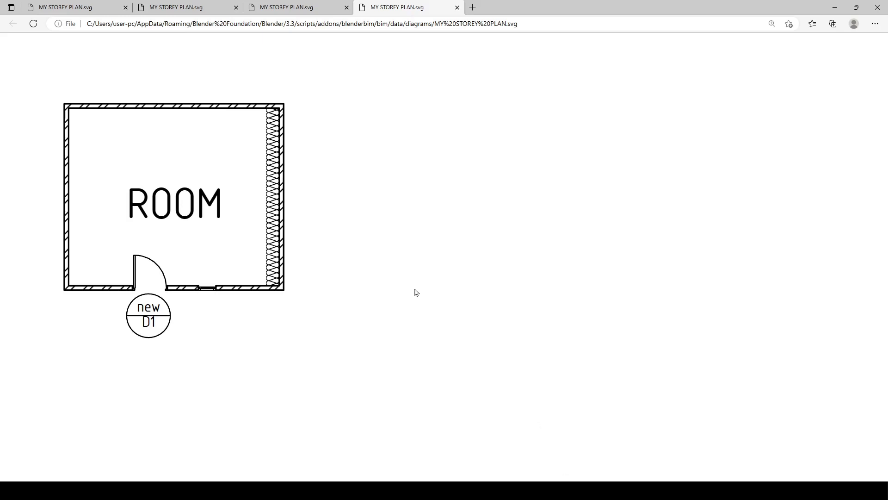
key("alt+Tab")
Read the release notes on the generic BIM tool, merged drawing hatches and default site line cuts, and return to Blender.
scroll(477, 267, "down", 5)
left_click_drag(197, 171, 360, 171)
scroll(636, 309, "up", 2)
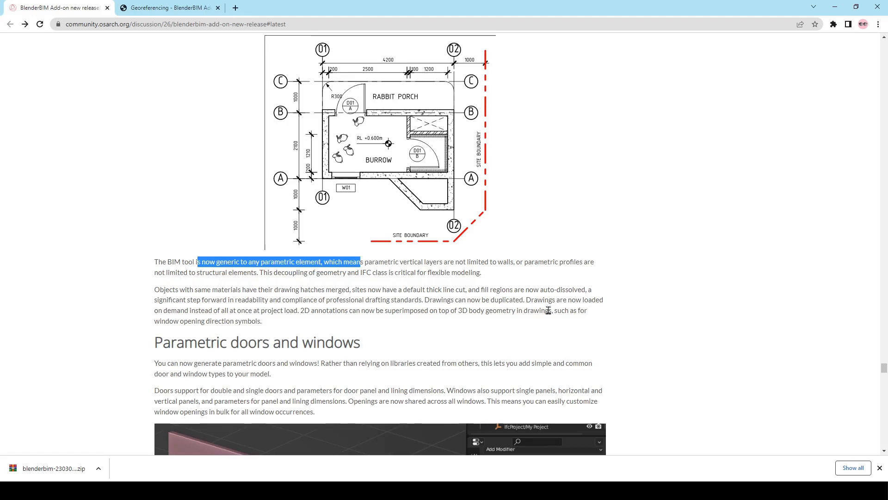
left_click_drag(379, 263, 605, 267)
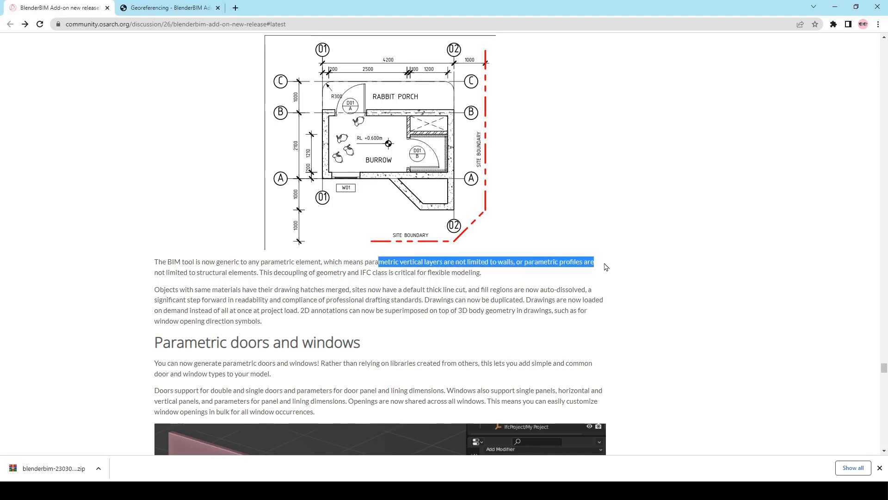
left_click_drag(219, 274, 327, 274)
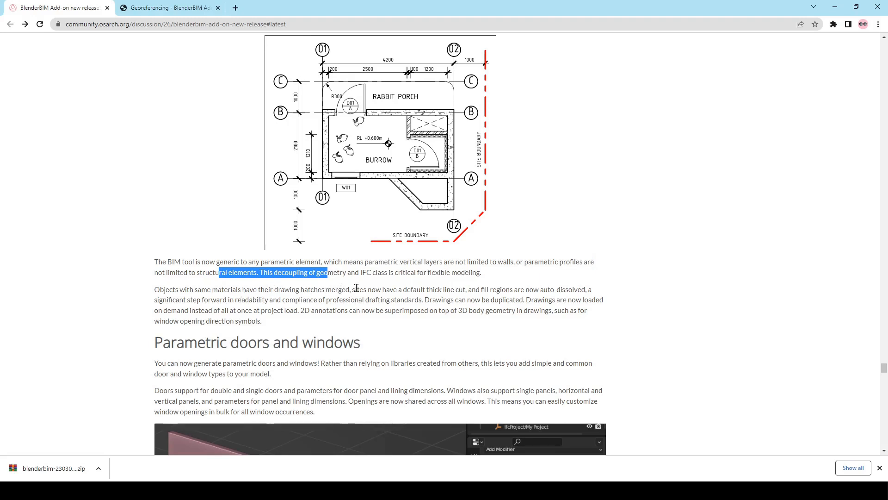
left_click_drag(364, 289, 357, 289)
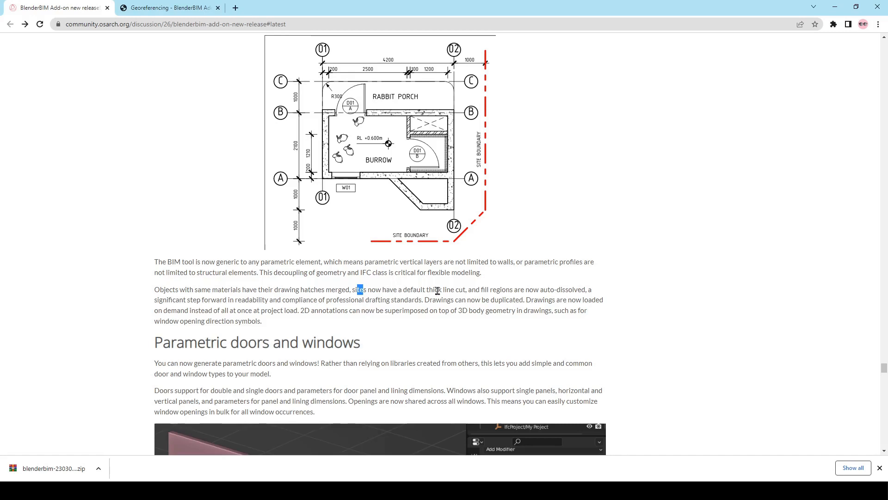
left_click_drag(451, 290, 467, 300)
left_click(500, 307)
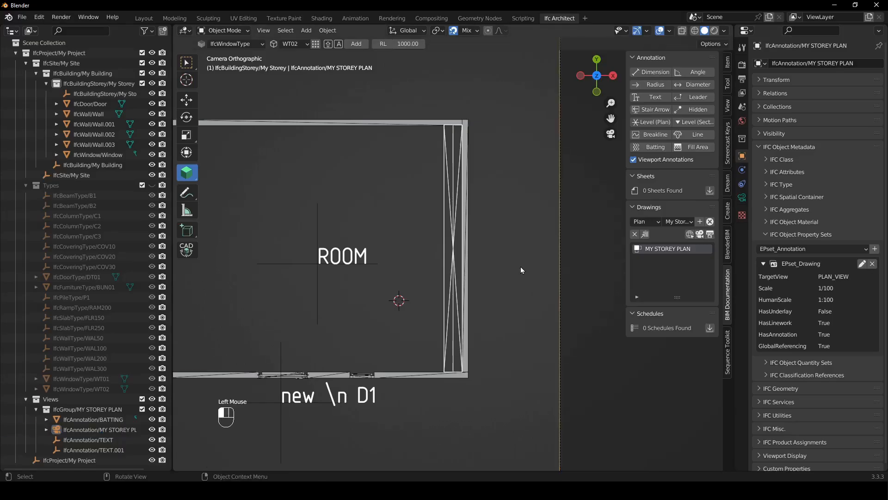
Add a Fill Area annotation to the plan and shape it into a narrow vertical strip hanging from the room's upper wall.
middle_click_drag(521, 267, 470, 250, "shift")
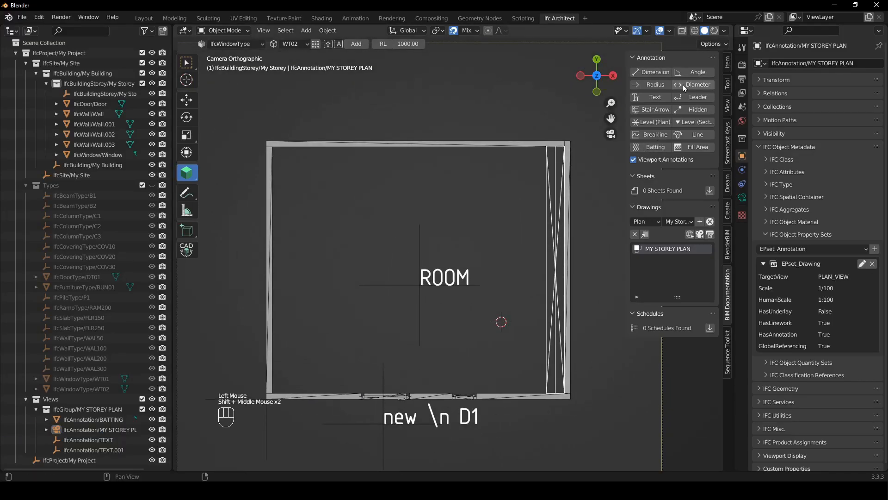
left_click(698, 147)
middle_click_drag(364, 231, 424, 236, "shift")
key("g")
left_click(470, 260)
left_click_drag(469, 125, 405, 301)
left_click_drag(491, 212, 449, 212)
left_click(393, 272)
Extrude the fill area's lower edge downward along Y to lengthen the strip.
mouse_move(394, 278)
middle_mouse_down("shift")
mouse_move(394, 291)
mouse_move(398, 268)
middle_mouse_up("shift")
scroll(397, 269, "up", 1)
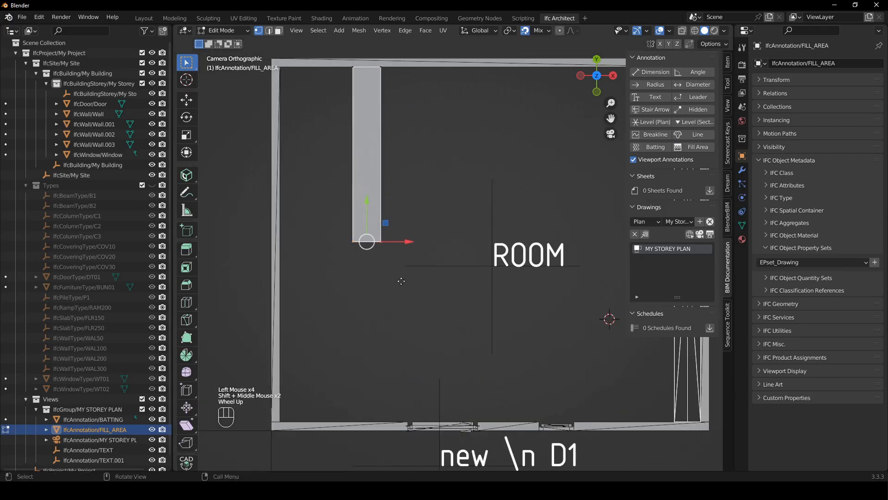
key("e")
key("x")
key("y")
left_click(406, 331)
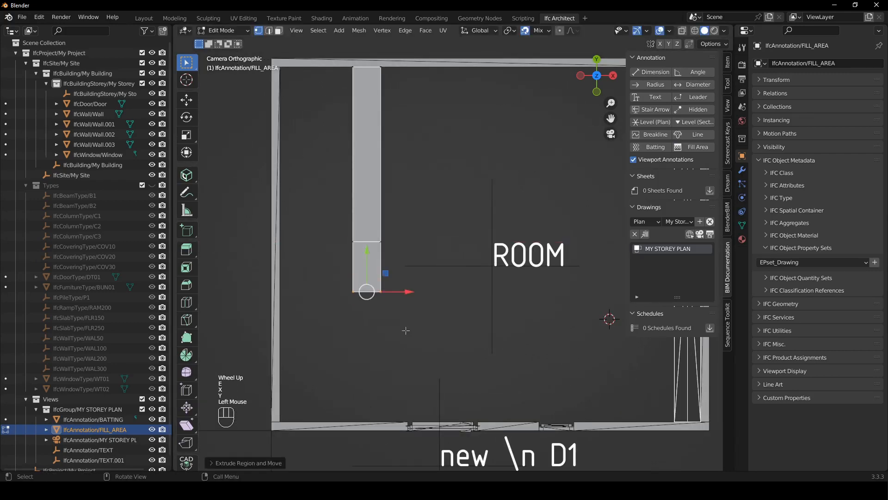
Extrude the left edge of the fill area's lower segment about 836 mm along negative X to the room's left-hand wall.
left_click(399, 279)
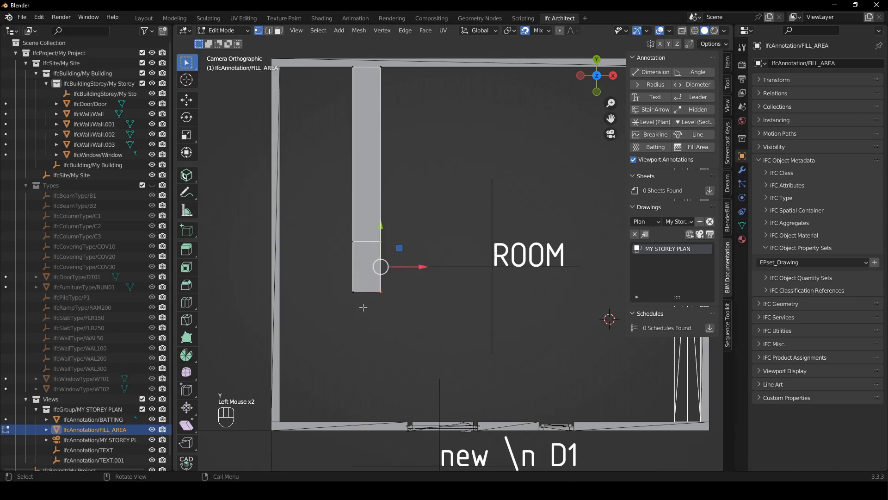
left_click(354, 266)
key("e")
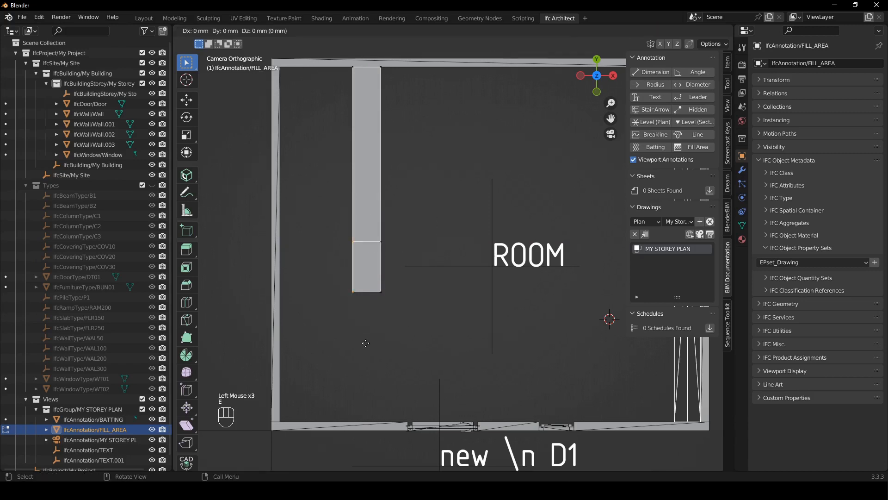
key("y")
key("x")
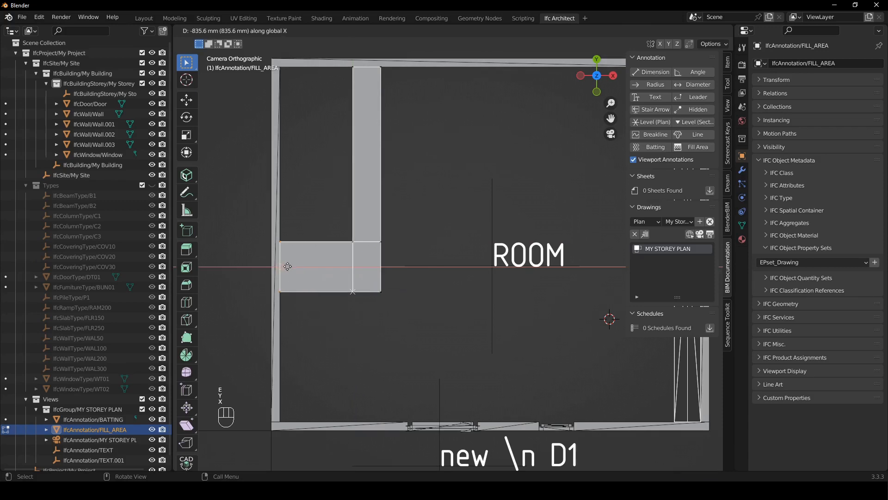
left_click(297, 266)
Move the extruded edge at the left-hand wall up about 349 mm along Y, leave Edit Mode and deselect the fill area.
middle_click_drag(297, 265, 379, 298, "shift")
scroll(323, 259, "up", 2)
scroll(359, 272, "up", 1, "shift")
scroll(359, 273, "down", 2)
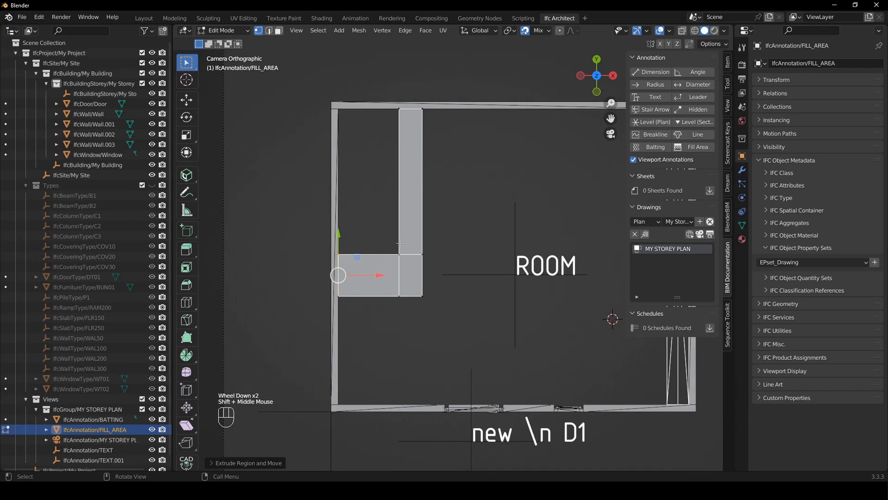
key("g")
key("y")
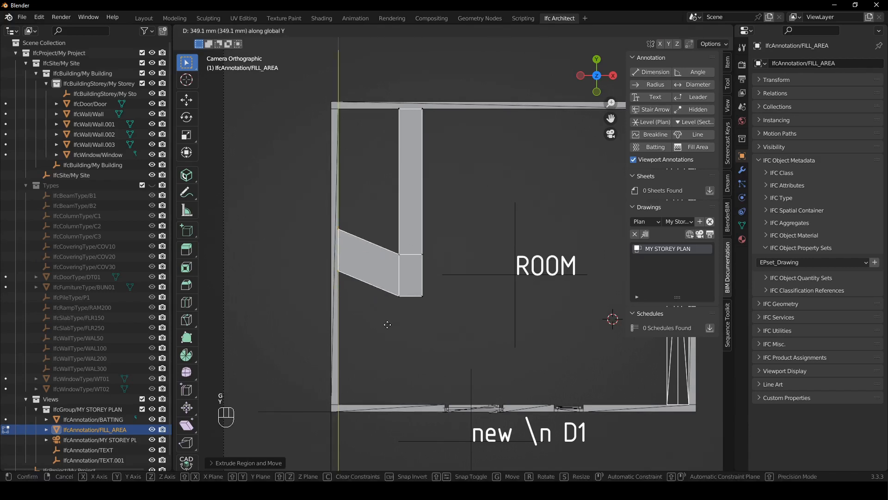
left_click(465, 221)
key("Tab")
left_click(454, 259)
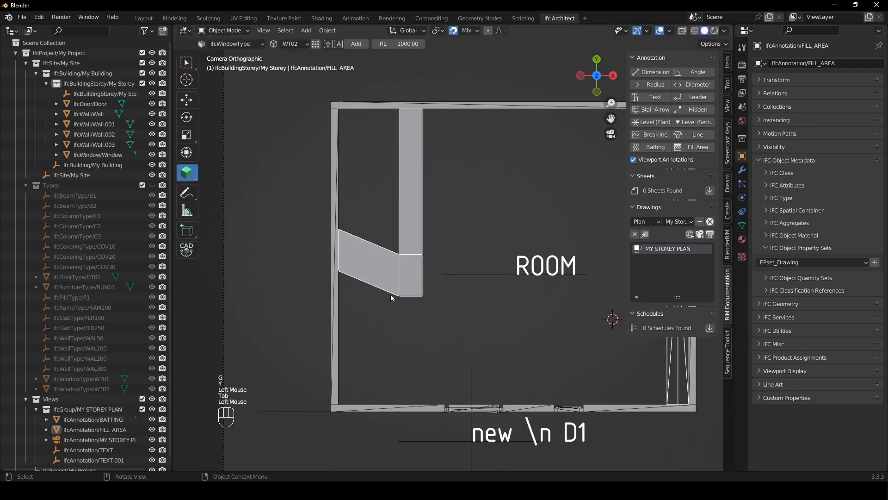
middle_click_drag(464, 220, 444, 236, "shift")
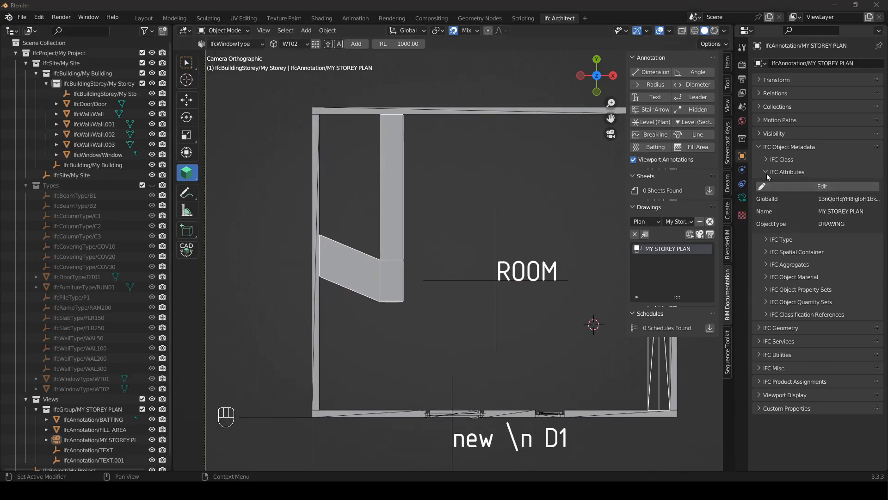
left_click(737, 154)
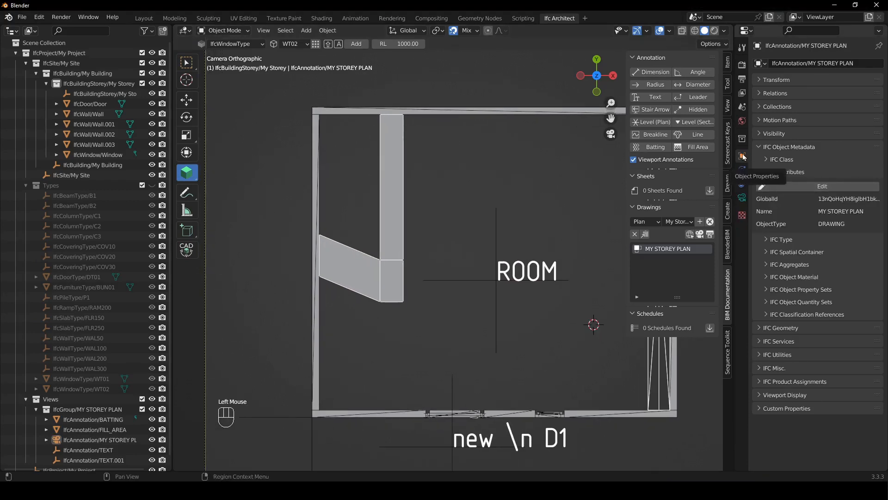
left_click(783, 185)
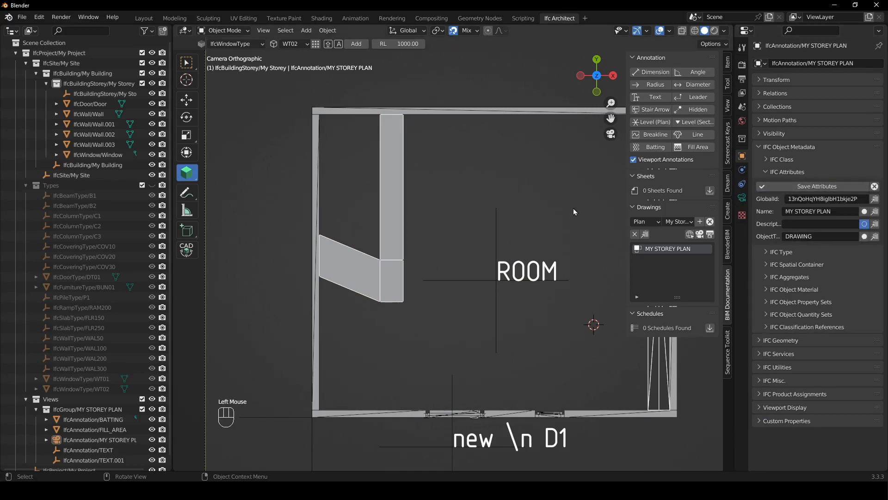
left_click(874, 186)
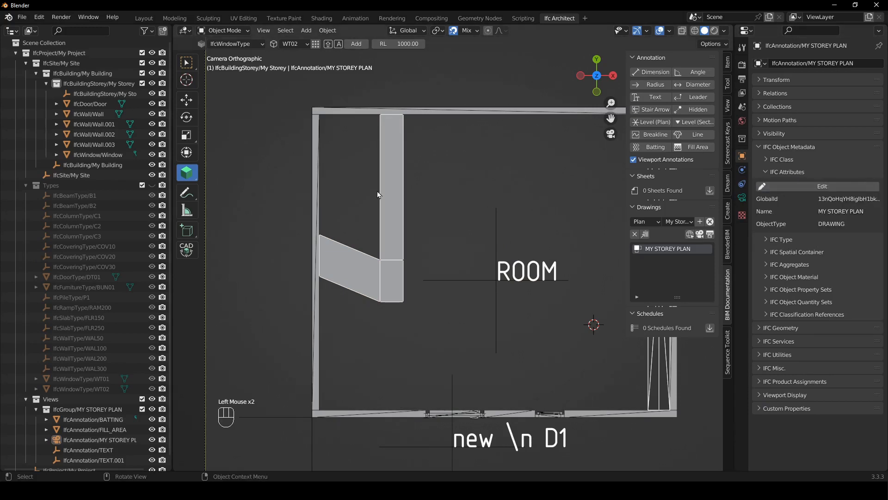
Set the FILL_AREA annotation's ObjectType to CONCRETE in its IFC attributes, save the attributes and deselect it.
left_click(399, 185)
left_click(856, 202)
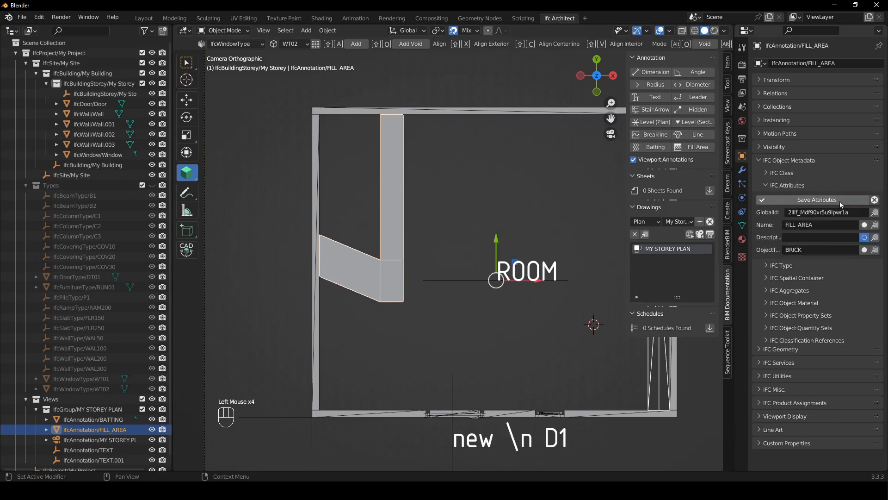
left_click(811, 250)
type("CONCRETE")
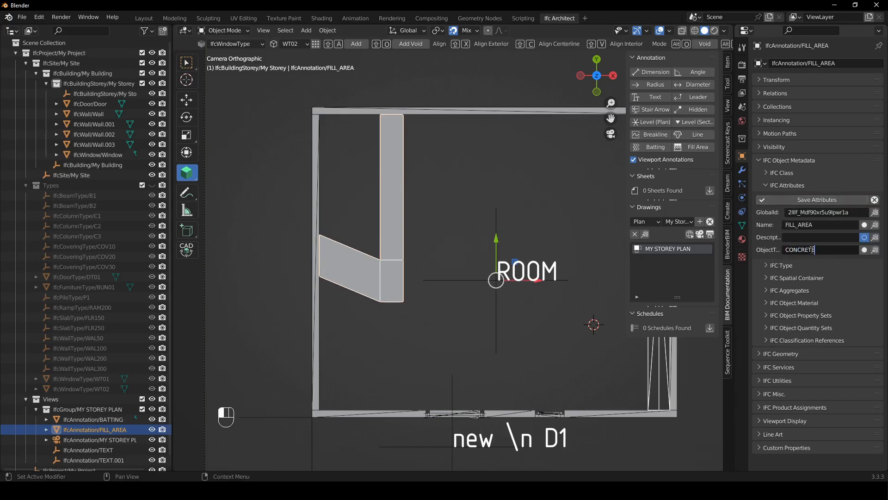
left_click(813, 202)
left_click(812, 202)
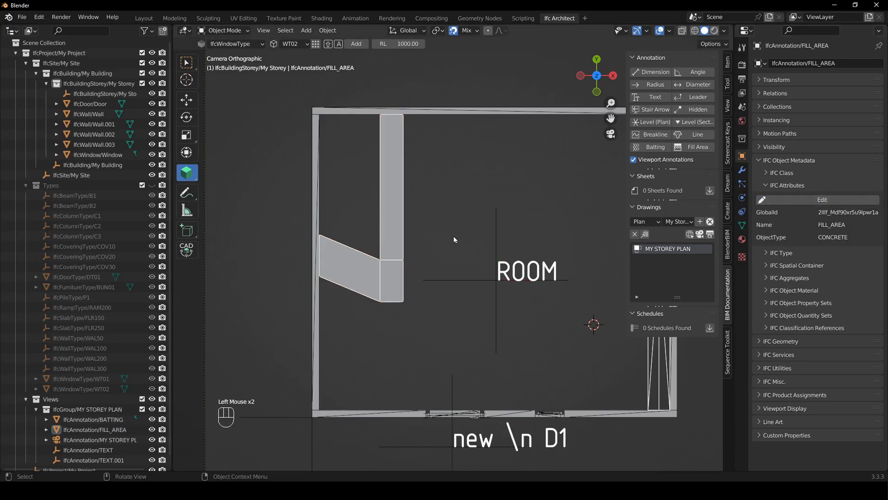
Regenerate the MY STOREY PLAN drawing, view the concrete fill hatch in the SVG and return to Blender.
left_click(710, 235)
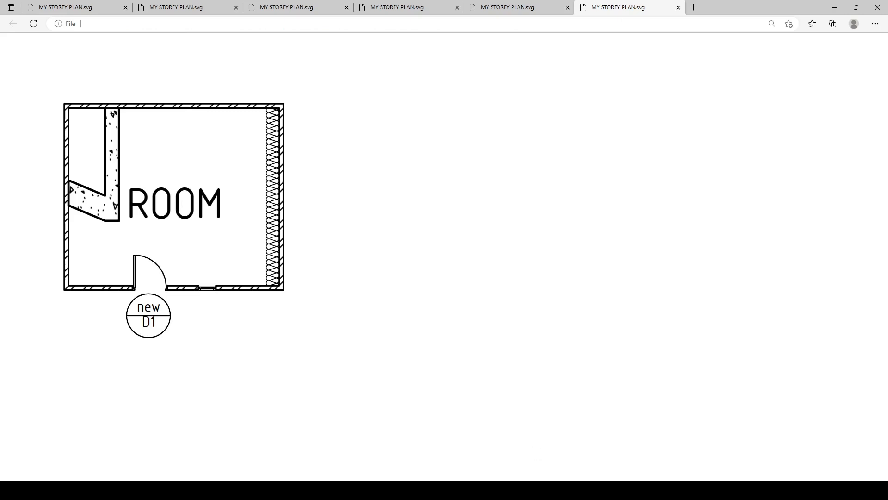
key("alt+Tab")
left_click(536, 230)
Place the 3D cursor outside the room's right-hand wall and add a cube mesh there.
scroll(541, 231, "down", 5)
mouse_move(548, 240)
middle_mouse_down("shift")
mouse_move(449, 286)
mouse_move(437, 269)
middle_mouse_up("shift")
scroll(449, 288, "up", 2)
right_click(477, 277, "shift")
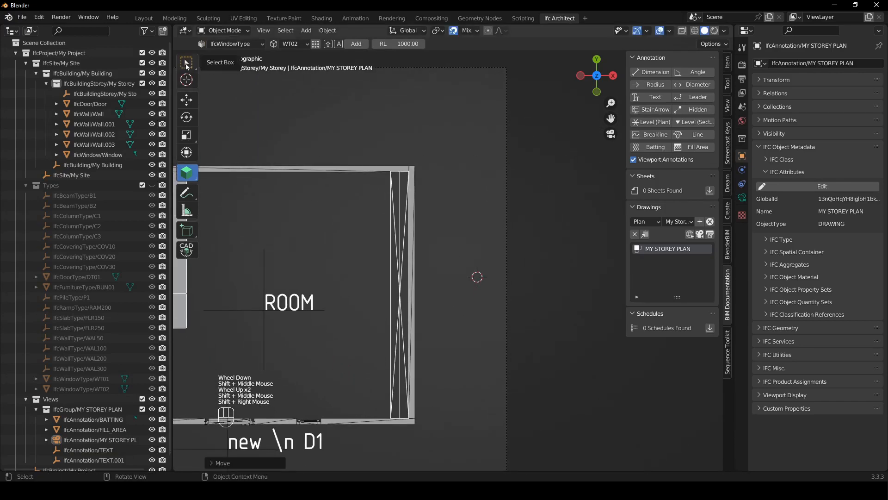
left_click(187, 64)
key("shift+a")
mouse_move(505, 158)
left_click(553, 174)
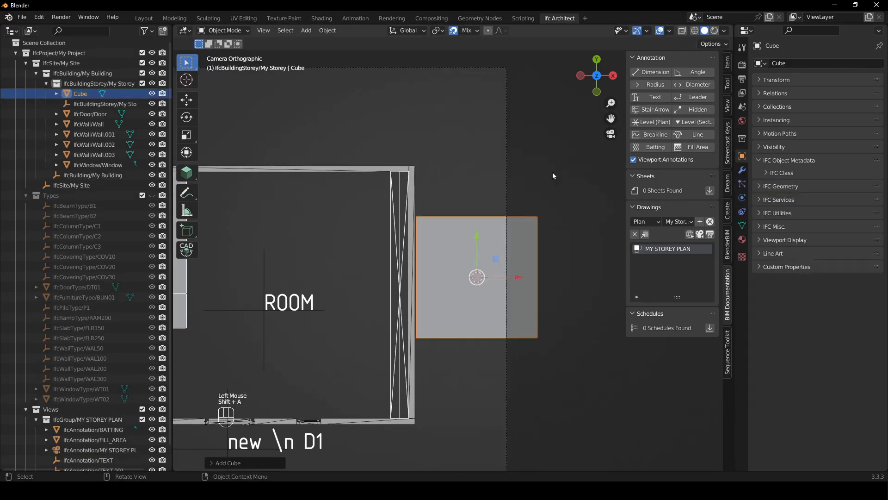
Move the cube along X until its side touches the outer face of the room's right-hand wall.
middle_click_drag(554, 175, 573, 168, "shift")
key("g")
key("x")
left_click(440, 186)
Assign the cube the IFC class IfcGeographicElement with predefined type TERRAIN and the Model/Body/MODEL_VIEW context.
scroll(444, 259, "down", 2)
middle_click_drag(463, 259, 467, 273, "shift")
scroll(444, 268, "up", 1)
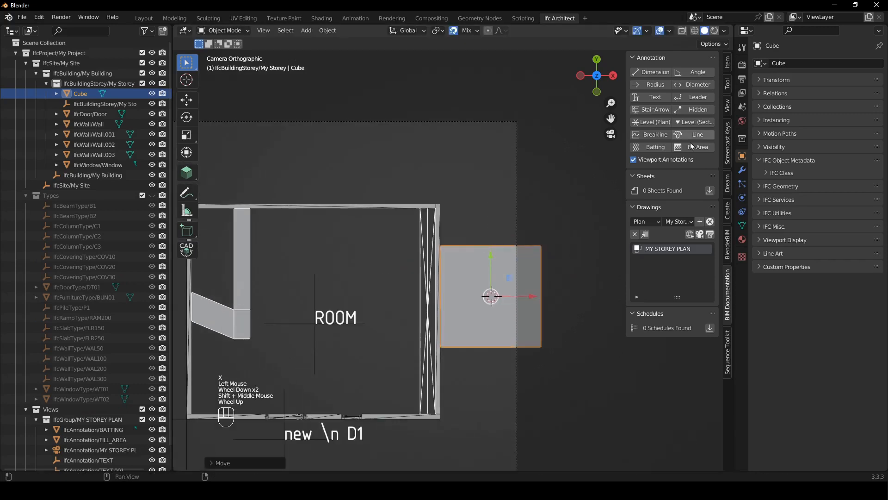
left_click(769, 172)
left_click(814, 189)
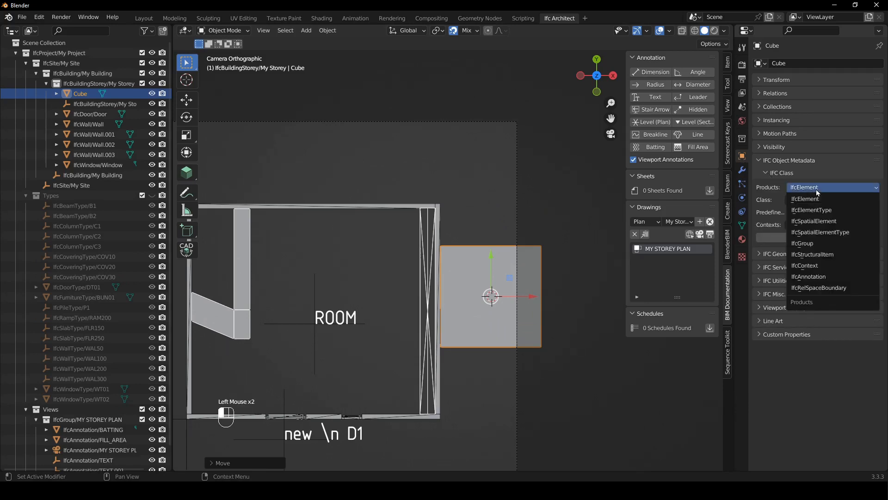
left_click(814, 200)
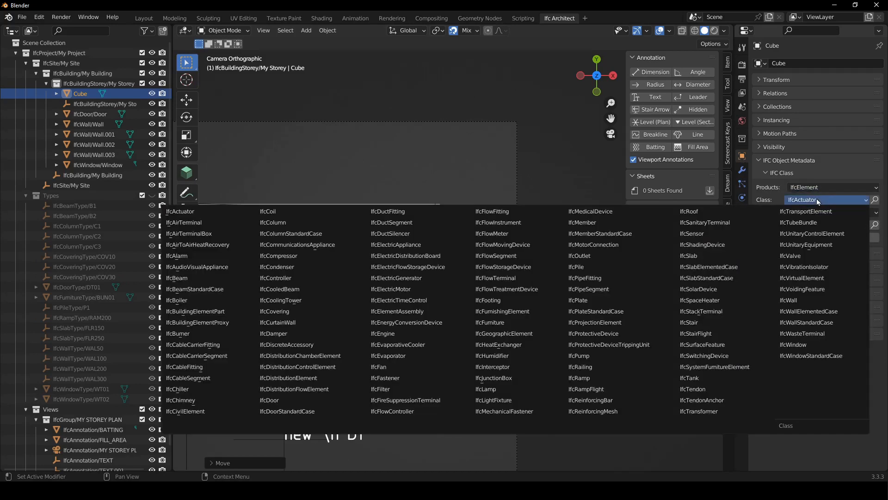
left_click(506, 334)
left_click(821, 211)
left_click(822, 235)
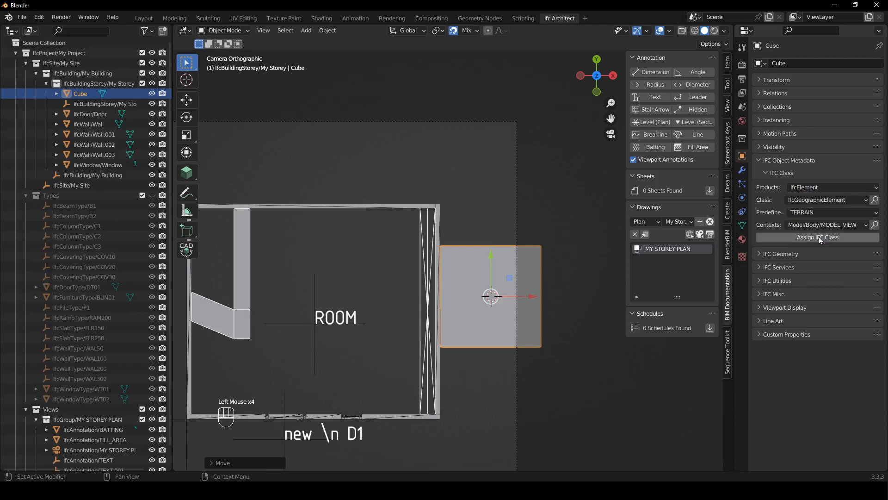
left_click(833, 237)
Raise the IfcGeographicElement cube along Z beside the building in the 3D perspective view.
left_click(481, 208)
middle_click_drag(494, 393, 527, 259)
scroll(454, 301, "down", 4)
left_click(515, 267)
key("g")
key("z")
left_click(510, 271)
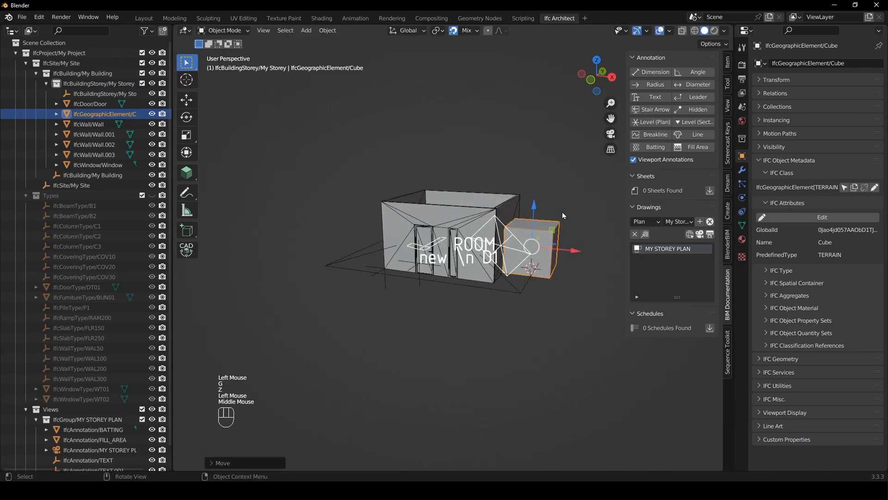
Activate the MY STOREY PLAN drawing view and generate its SVG drawing with the terrain cube included.
left_click(664, 250)
left_click(700, 234)
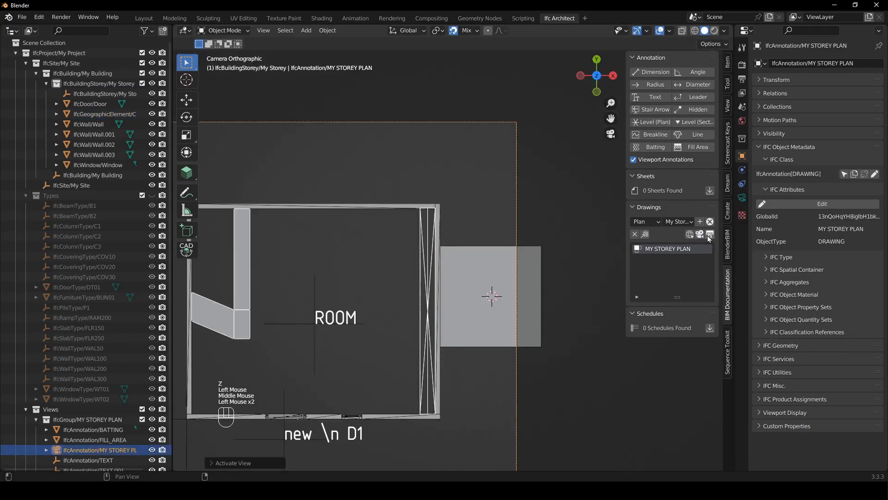
left_click(708, 239)
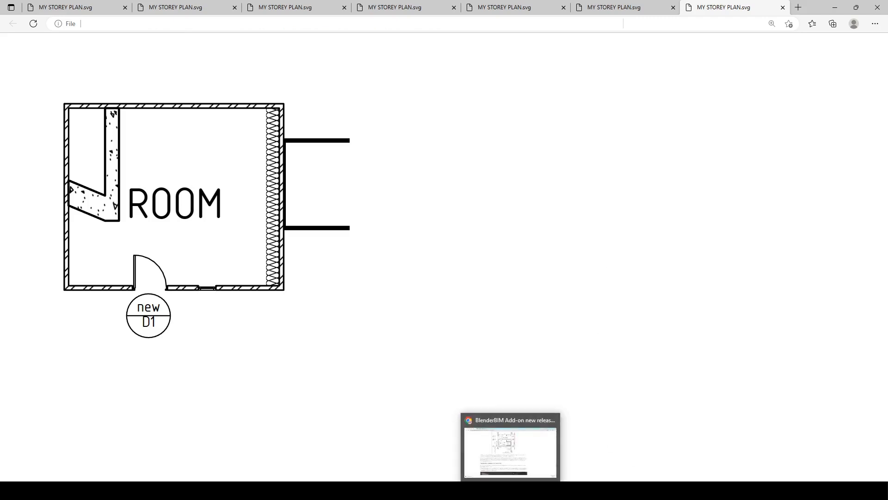
Switch to Chrome and read the BlenderBIM release notes on default site line cuts and duplicating drawings.
left_click(508, 444)
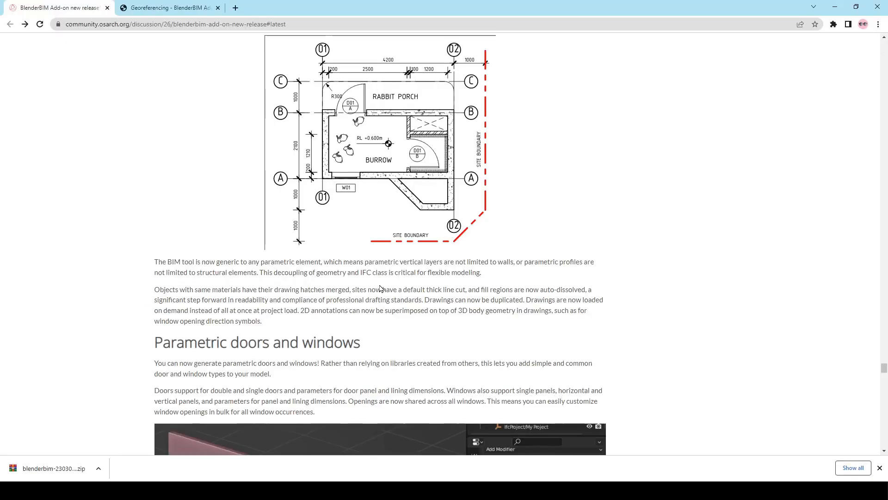
scroll(391, 291, "down", 2)
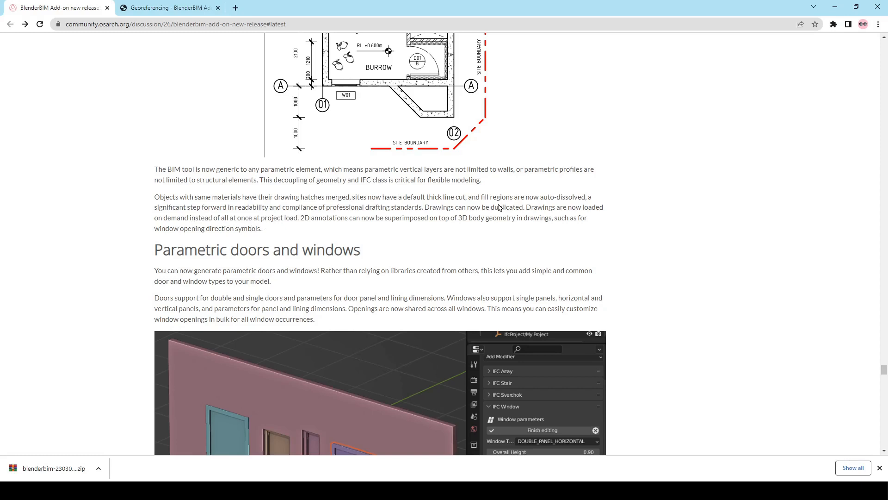
left_click_drag(424, 207, 521, 208)
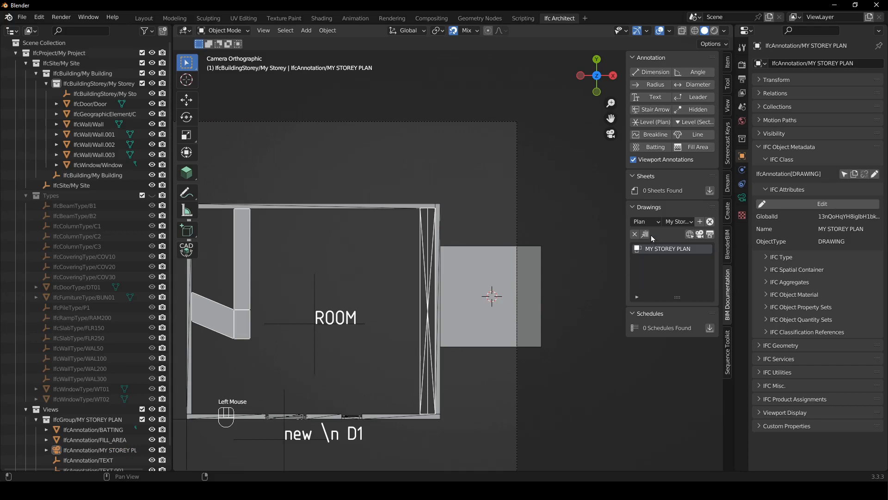
Duplicate the MY STOREY PLAN drawing with Should Duplicate Annotations enabled.
left_click(646, 235)
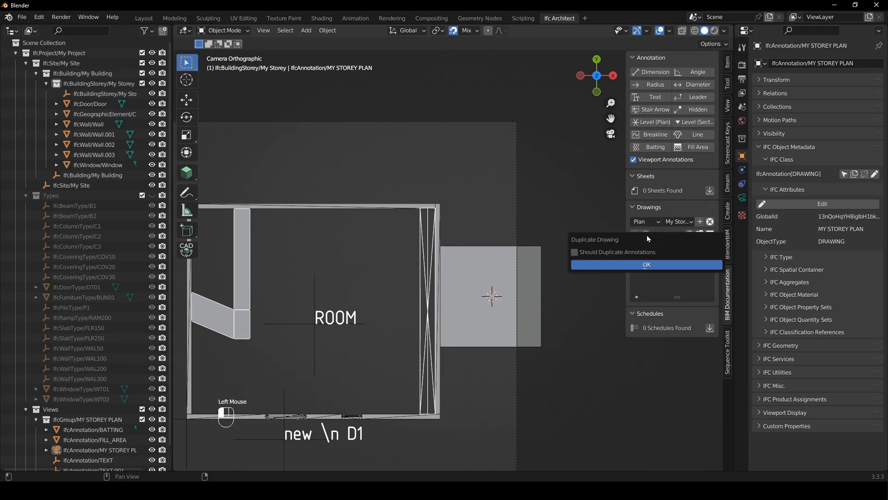
left_click(574, 253)
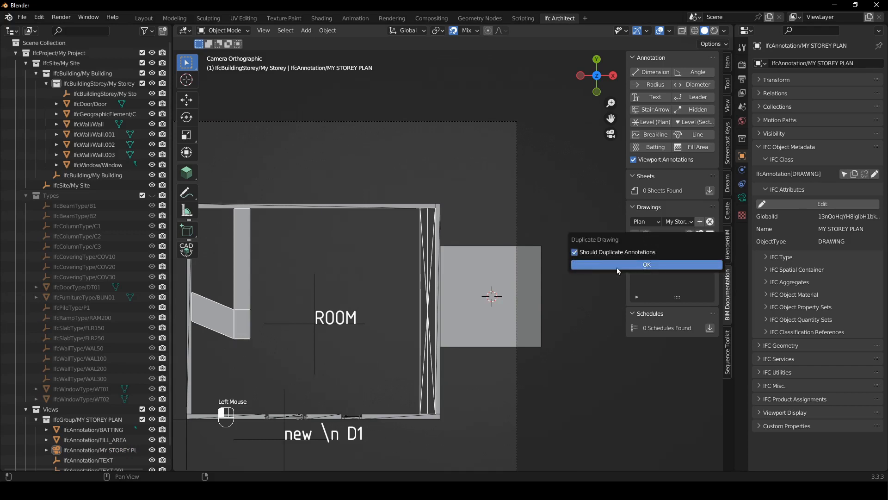
left_click(617, 267)
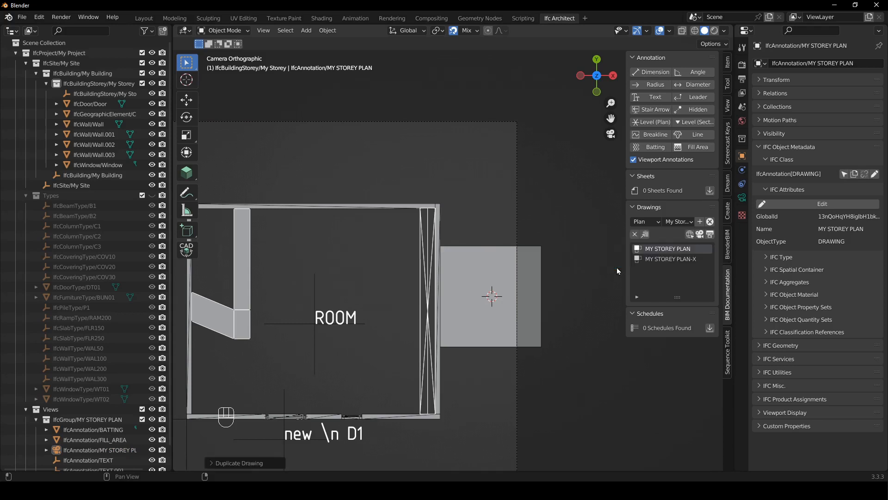
Activate the duplicated drawing MY STOREY PLAN-X and fit its whole camera frame in view.
left_click(689, 260)
left_click(700, 235)
scroll(525, 240, "down", 2)
left_click(533, 276)
middle_click_drag(533, 276, 545, 287, "shift")
left_click(515, 296)
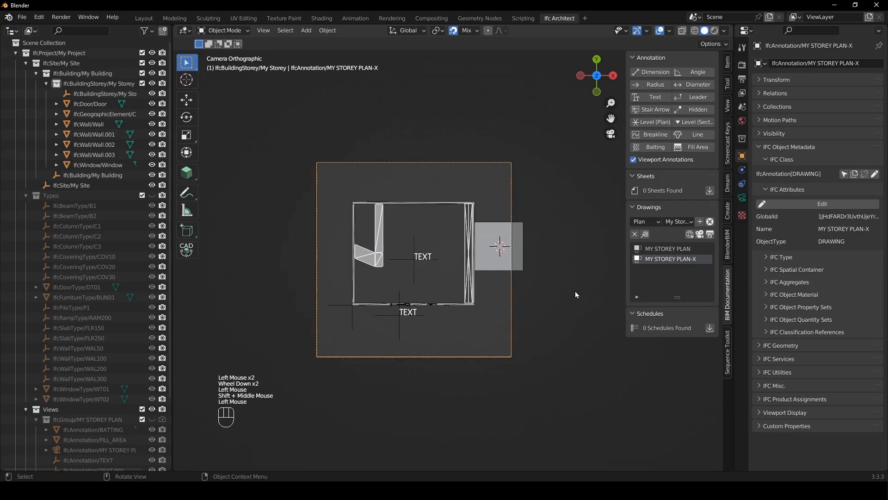
Set the drawing scale of MY STOREY PLAN-X to 1:50 and create the drawing.
left_click(743, 199)
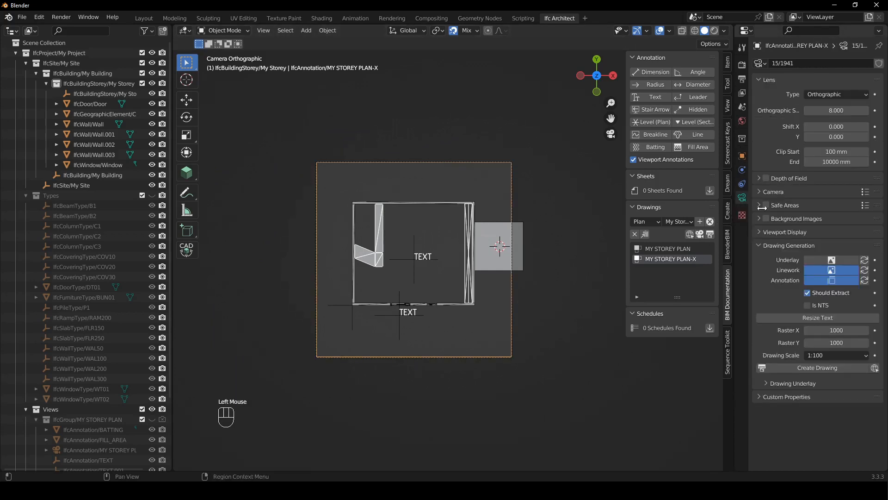
left_click(844, 352)
left_click(831, 265)
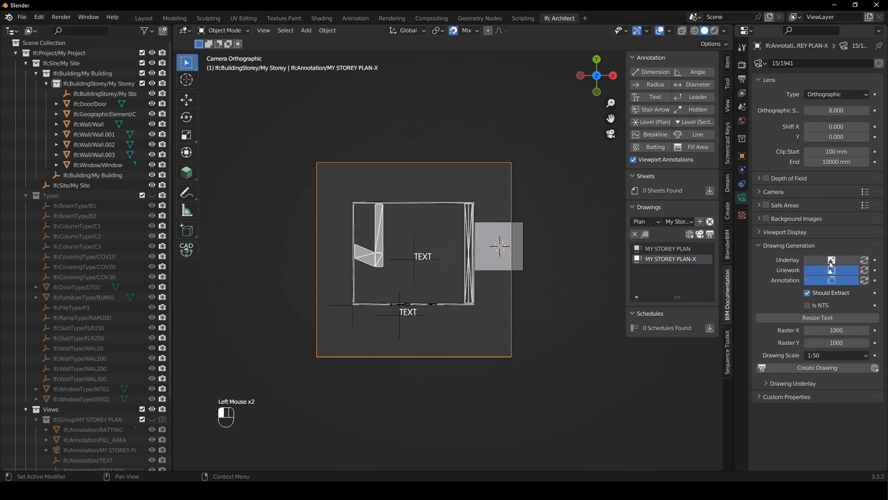
left_click(831, 367)
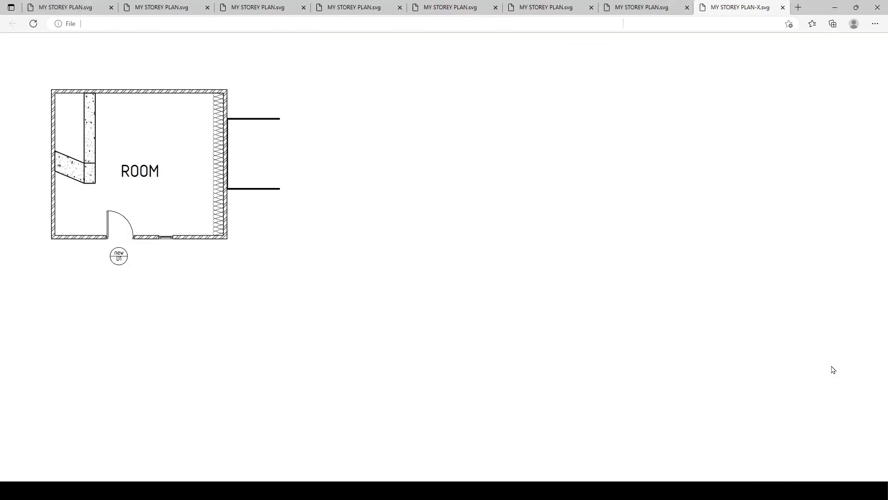
Enlarge MY STOREY PLAN-X.svg to 175% in the browser, compare it with MY STOREY PLAN.svg, and return to Blender.
scroll(175, 175, "up", 4, "ctrl")
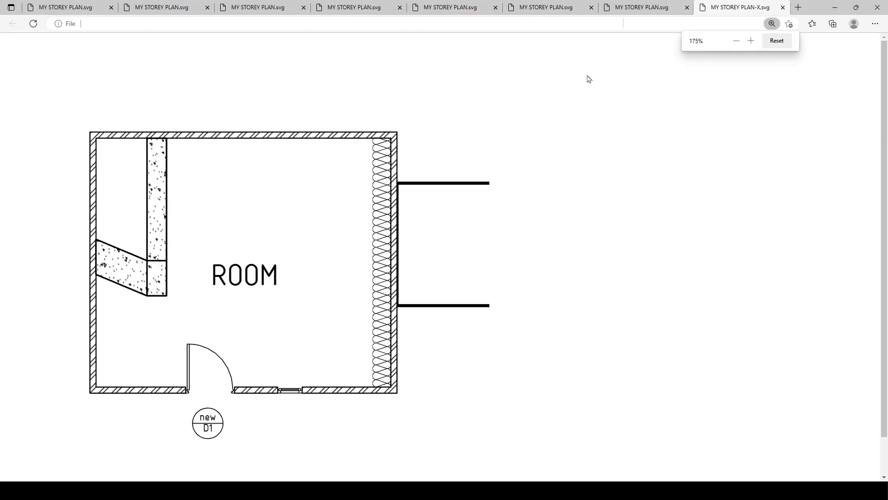
left_click(638, 9)
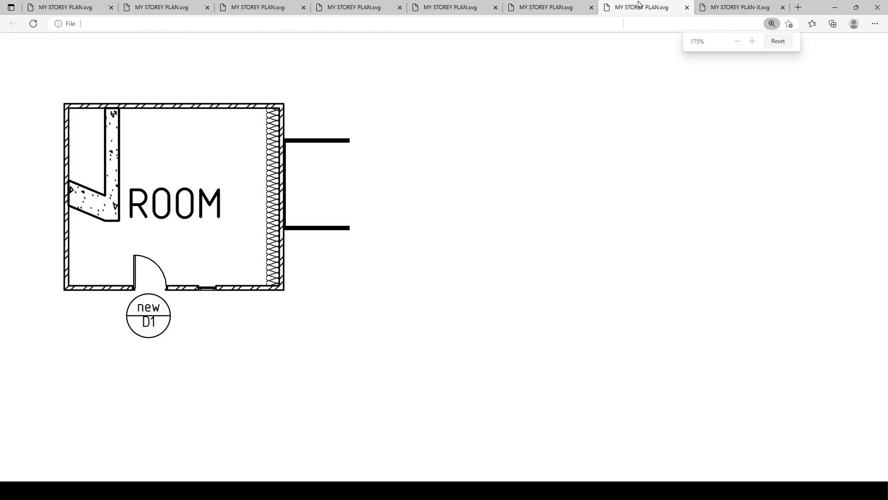
left_click(741, 6)
key("alt+Tab")
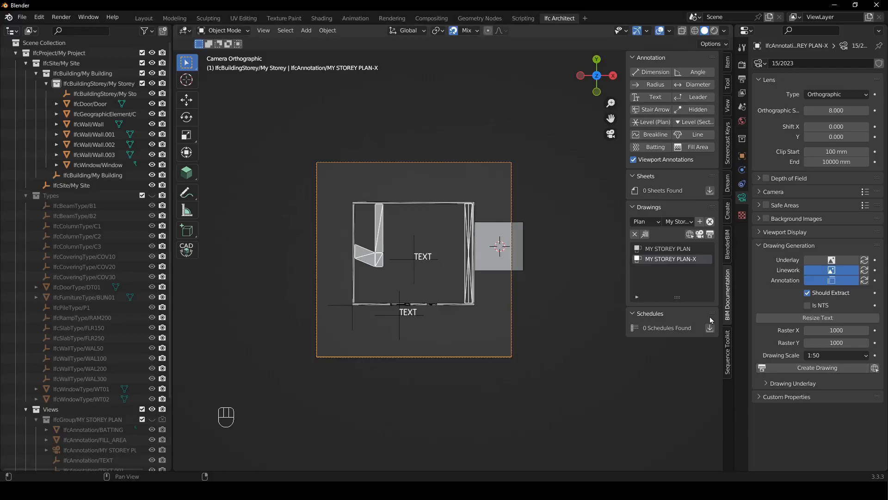
Compare the MY STOREY PLAN and MY STOREY PLAN-X drawing views, and refresh the latter's viewport annotations by disabling and re-enabling them.
double_click(671, 250)
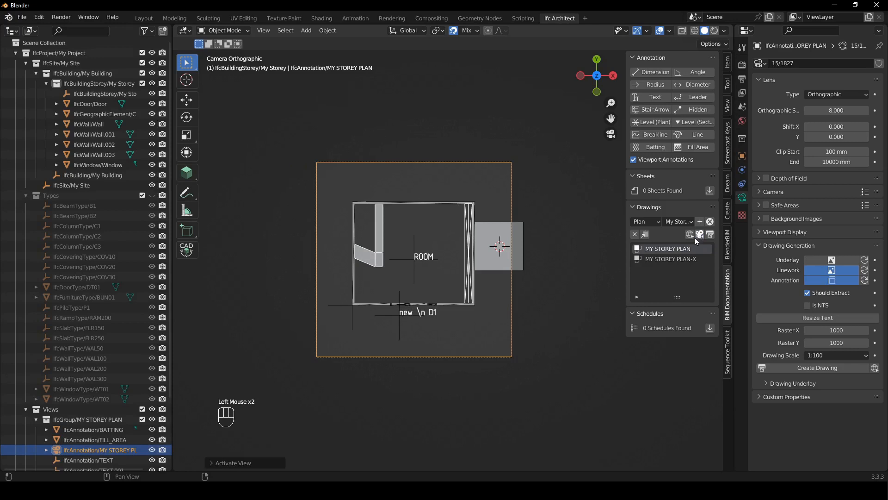
left_click(687, 259)
left_click(700, 235)
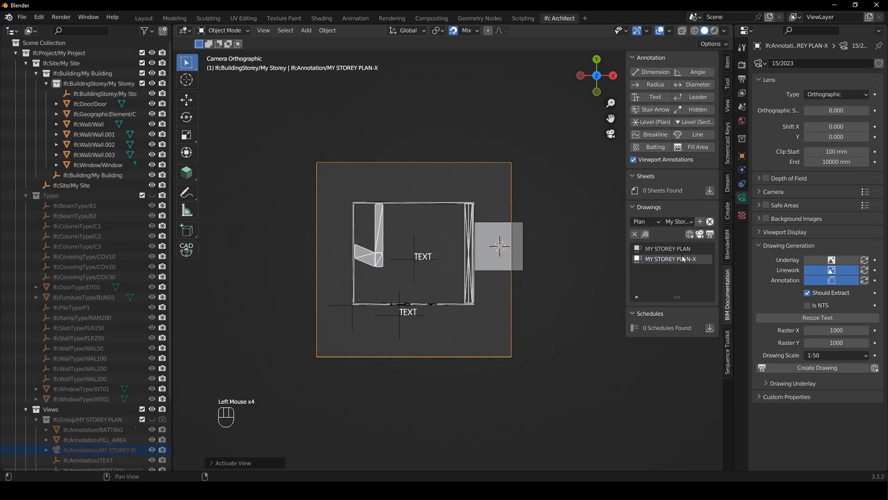
left_click(633, 159)
left_click(634, 159)
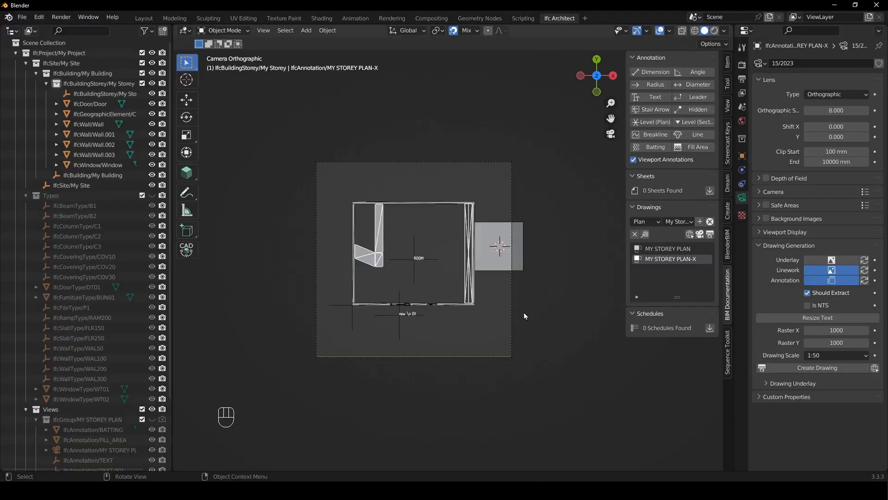
Leave the camera view for a 3D perspective and collapse the My Building, My Site and Types collections in the outliner.
middle_click_drag(524, 316, 490, 267)
scroll(483, 270, "down", 5)
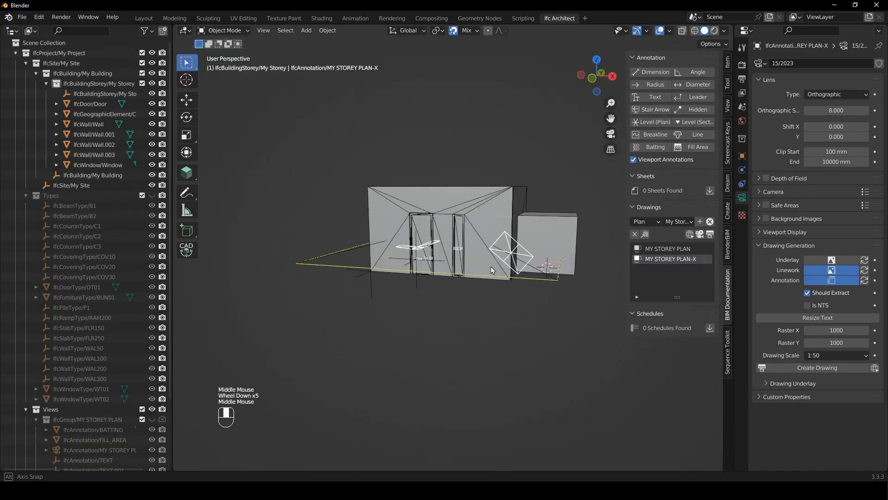
left_click(673, 248)
left_click(676, 262)
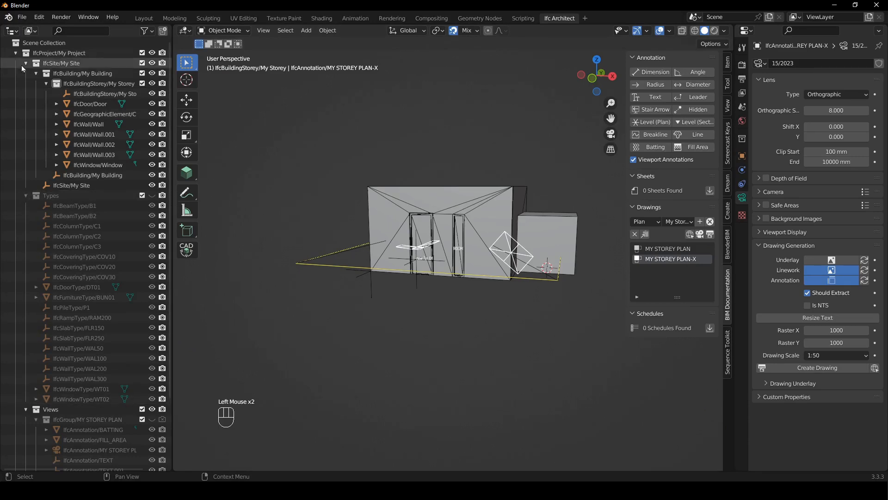
left_click(36, 74)
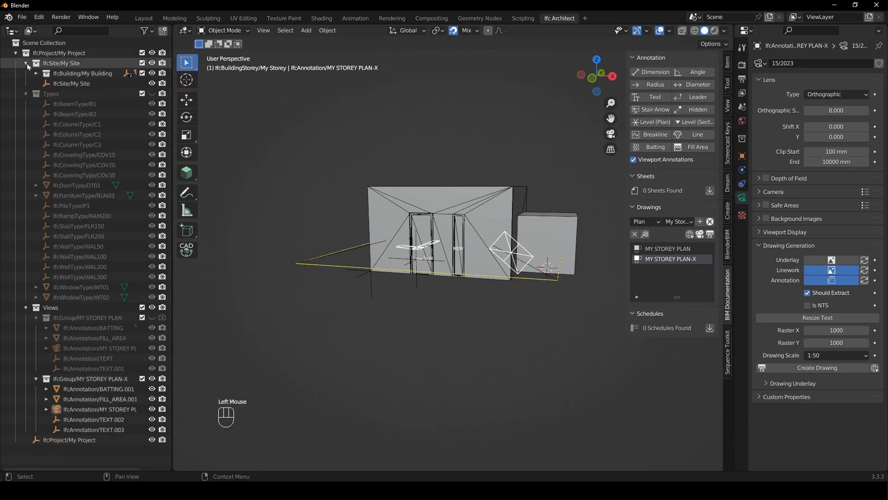
left_click(25, 63)
left_click(27, 73)
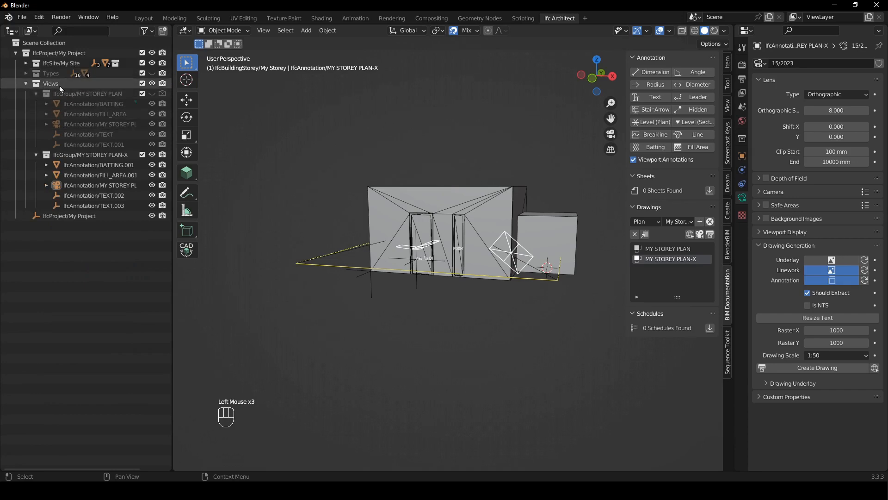
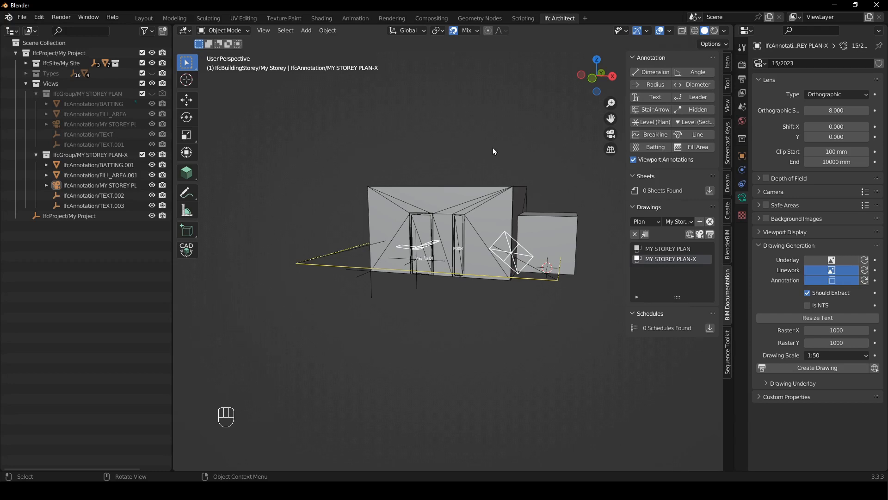
Switch to Chrome and read the release notes on superimposed 2D annotations and on parametric doors and windows.
middle_click_drag(576, 354, 589, 376)
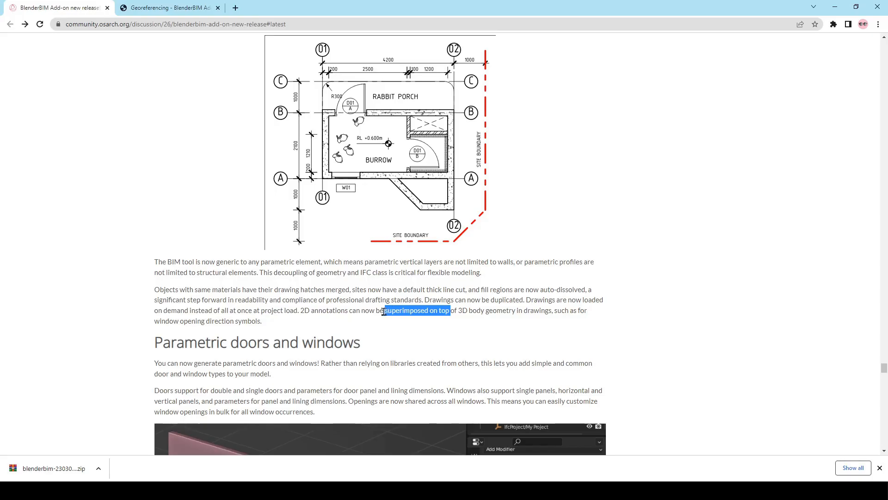
left_click(387, 311)
left_click_drag(388, 311, 466, 312)
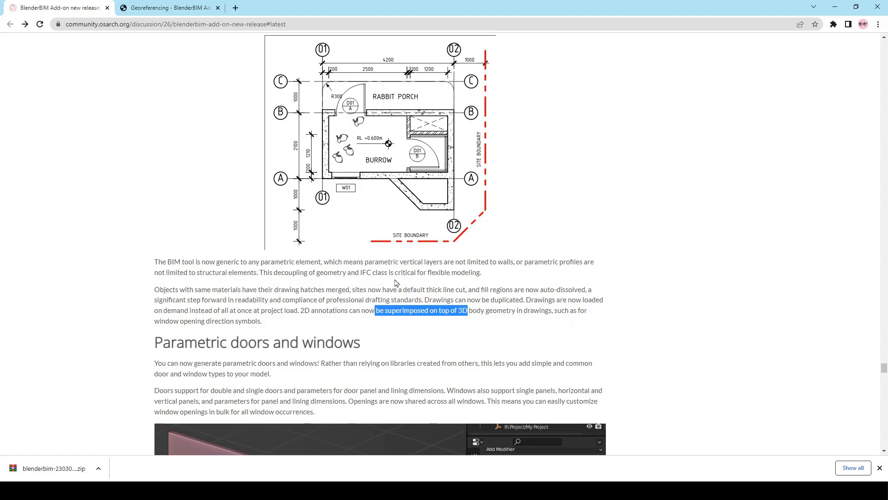
scroll(396, 283, "down", 4)
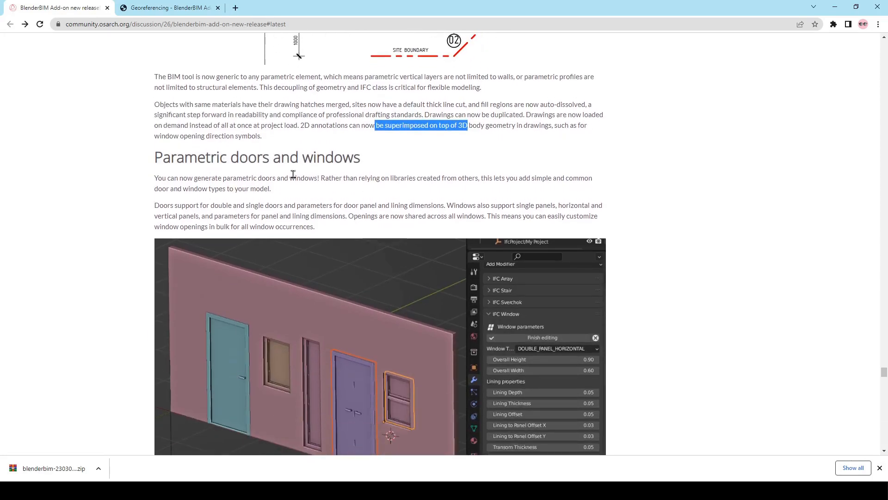
left_click_drag(261, 178, 292, 193)
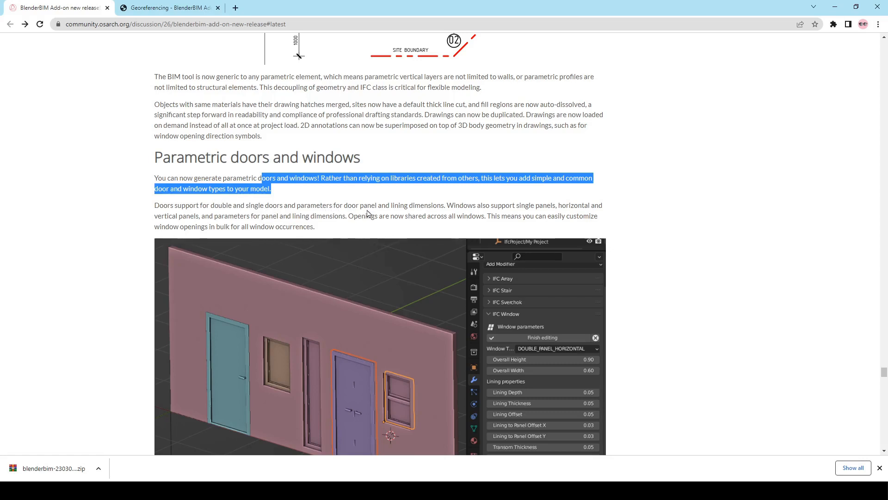
left_click_drag(371, 205, 423, 207)
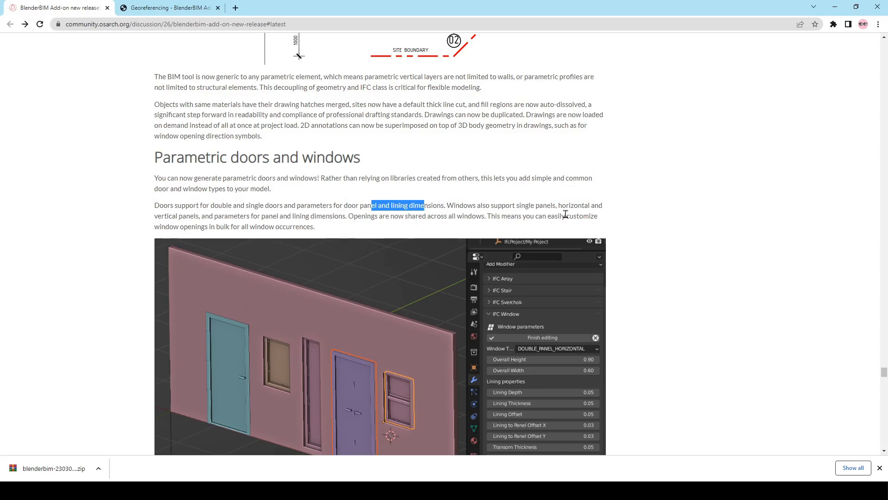
scroll(277, 227, "down", 3)
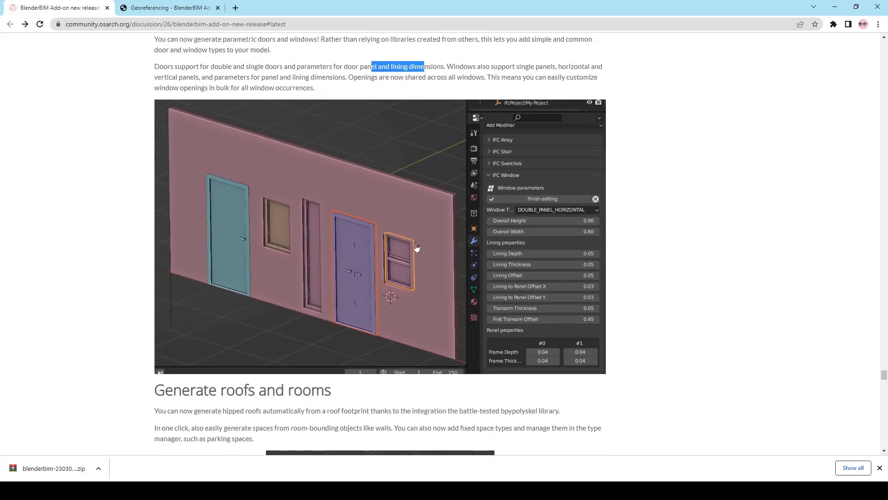
scroll(366, 253, "up", 1)
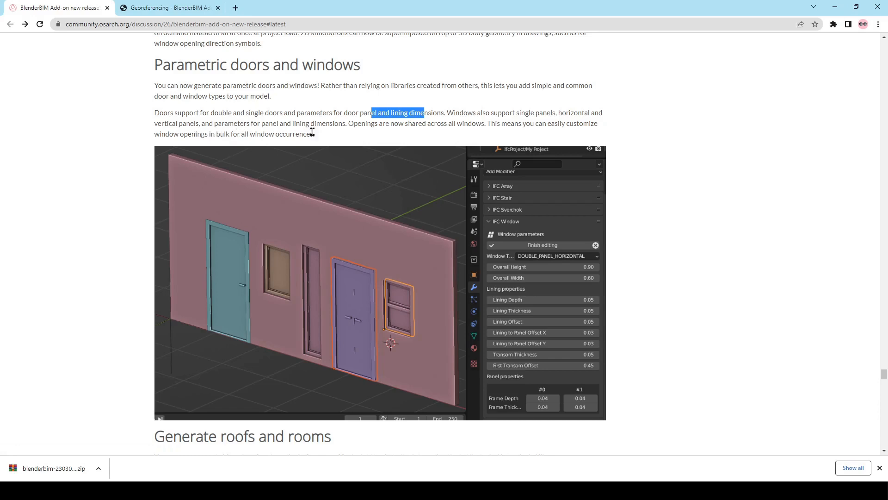
scroll(391, 174, "down", 2)
scroll(392, 179, "up", 1)
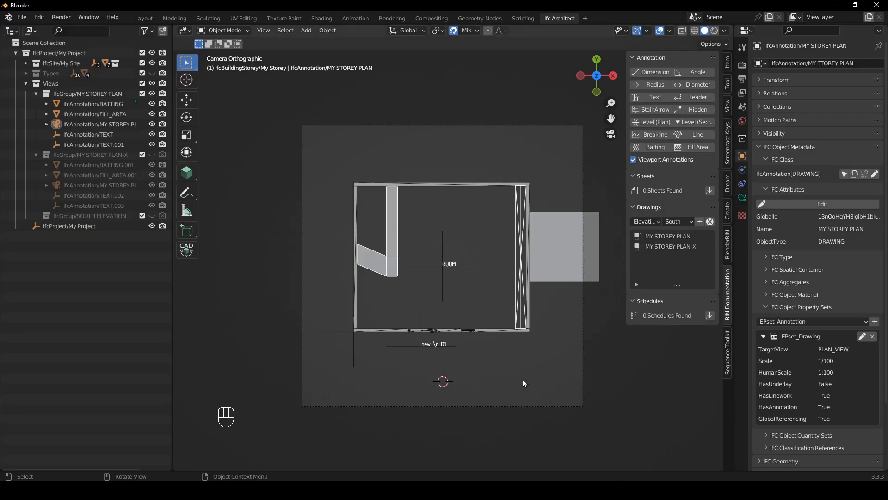
Return to Blender, turn off Viewport Annotations and select the door in the front wall in the 3D perspective view.
middle_click_drag(520, 379, 517, 308)
scroll(517, 308, "down", 4)
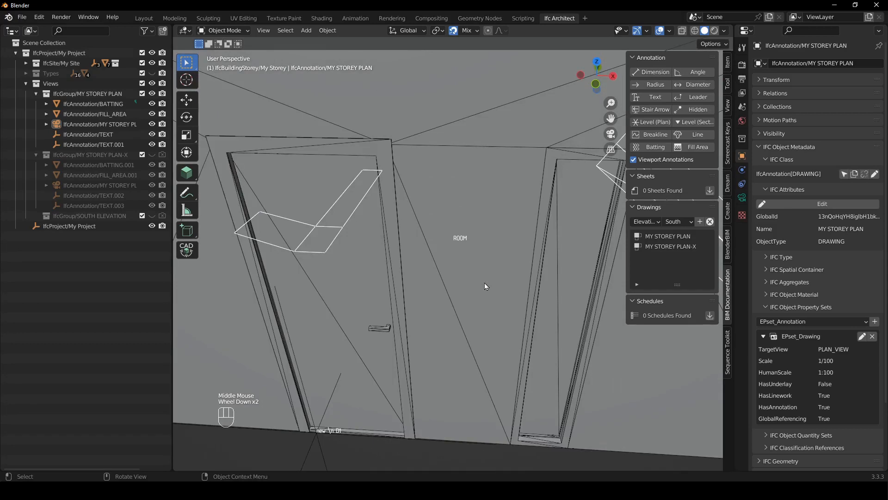
middle_click_drag(462, 291, 460, 224)
scroll(460, 224, "up", 1)
left_click(633, 159)
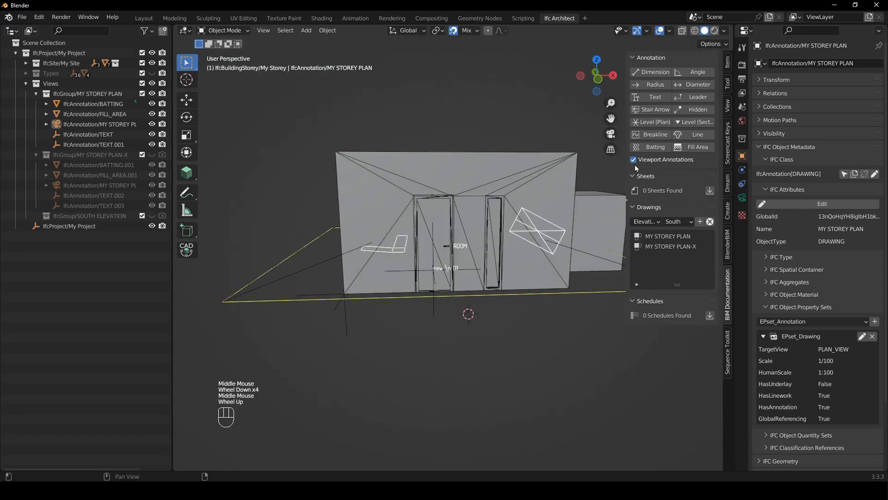
middle_click_drag(551, 198, 341, 321, "shift")
left_click(387, 272)
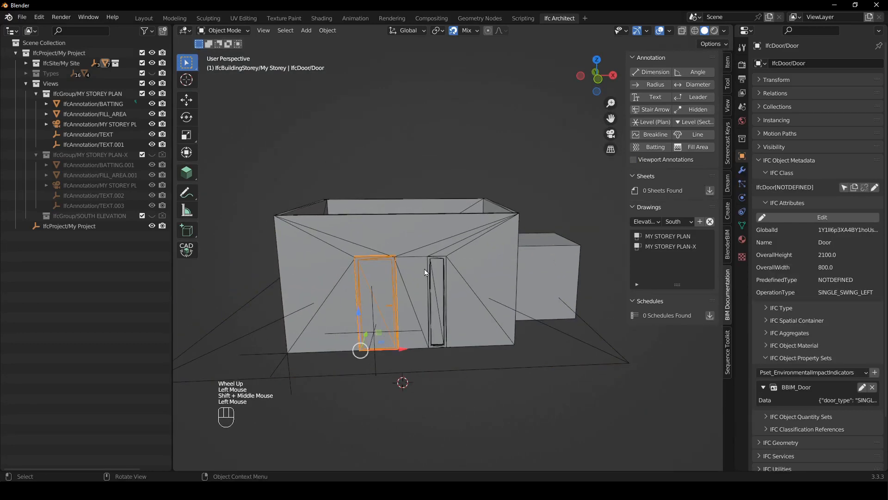
middle_click_drag(388, 273, 456, 278)
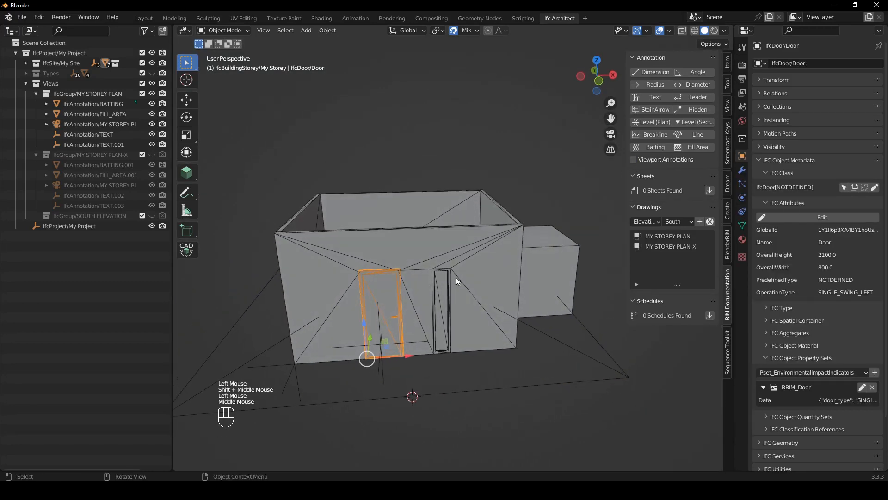
Edit the selected door's IFC Door parameters: set the operation to DOUBLE_DOOR_SINGLE_SWING and the overall width to 1000, and finish editing.
left_click(743, 170)
left_click(786, 121)
left_click(784, 133)
left_click(865, 148)
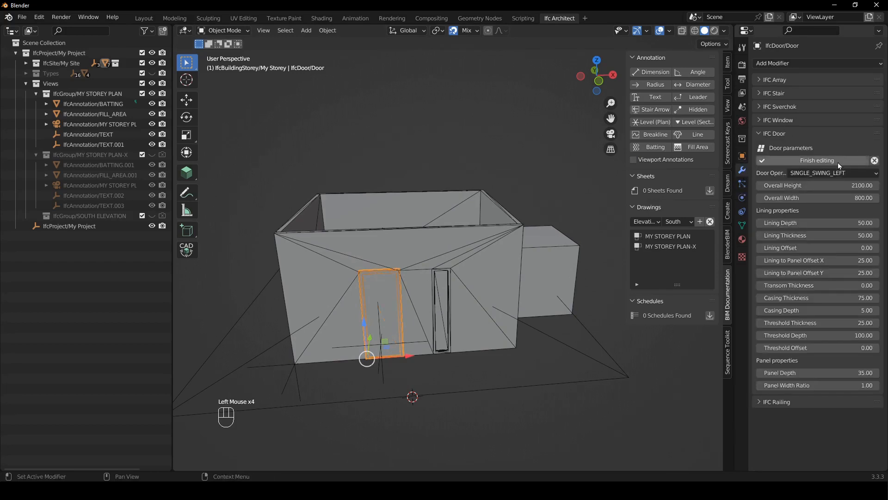
left_click(838, 173)
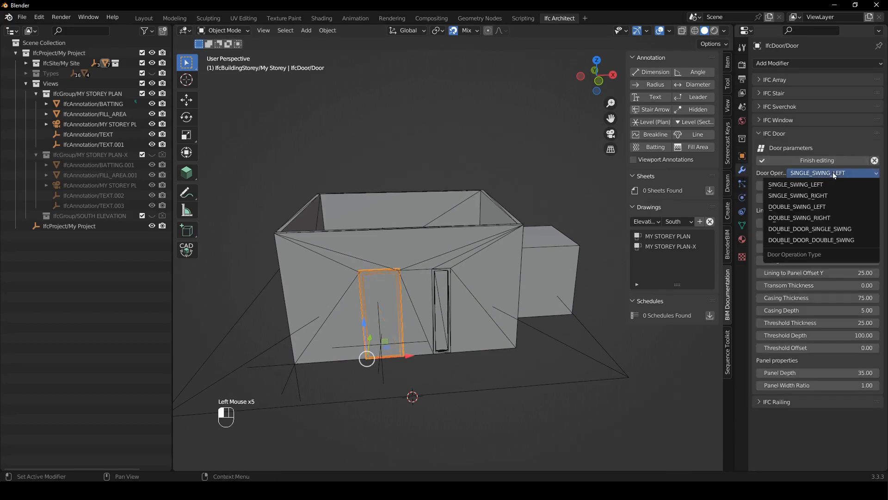
left_click(839, 228)
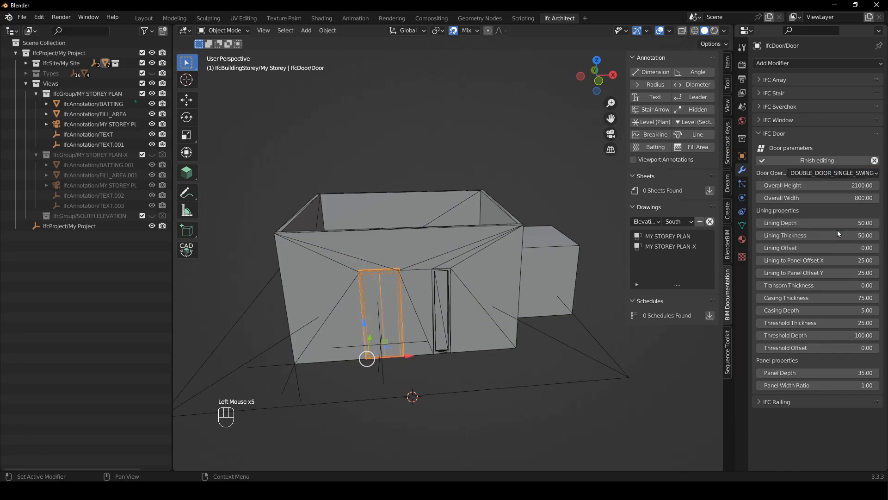
left_click(847, 195)
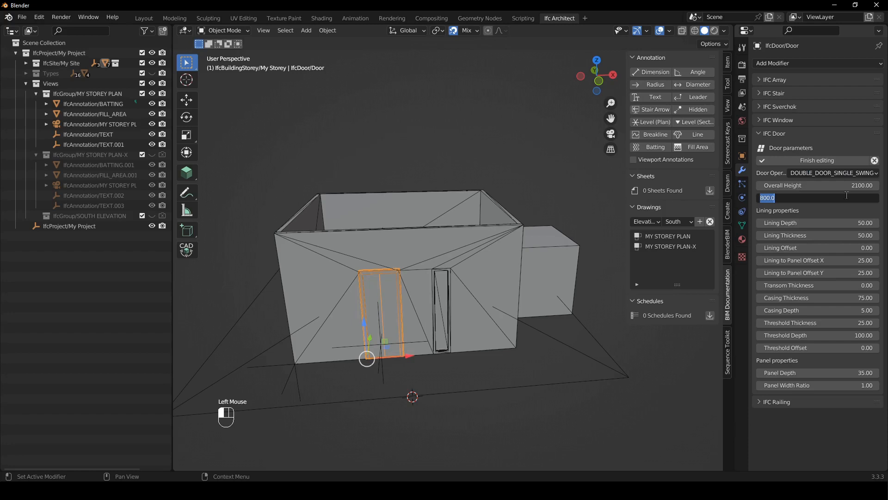
type("1000")
key("Return")
left_click(837, 160)
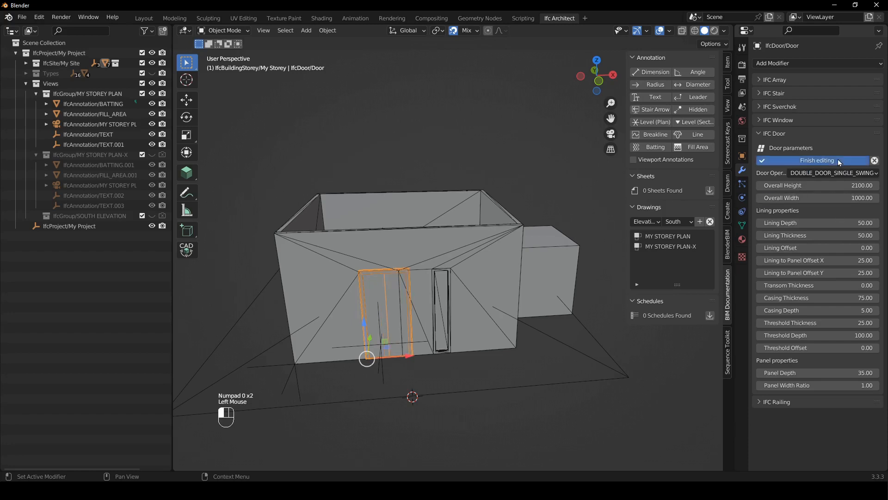
Select the narrow window beside the double door and start editing its IFC Window parameters.
middle_click_drag(427, 312, 486, 283)
left_click(420, 278)
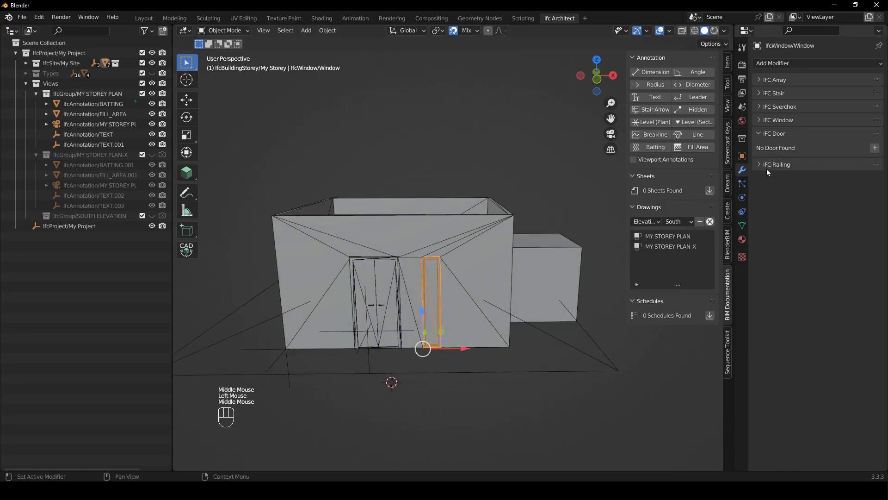
left_click(780, 138)
left_click(781, 120)
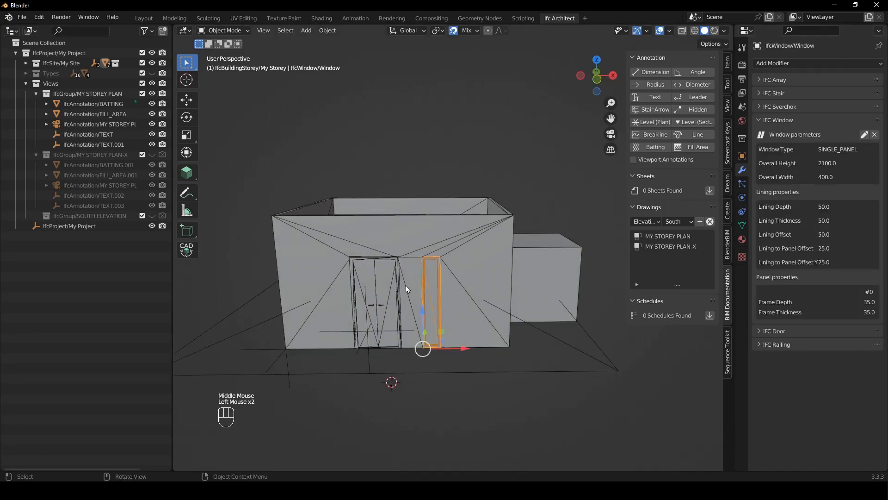
left_click(862, 136)
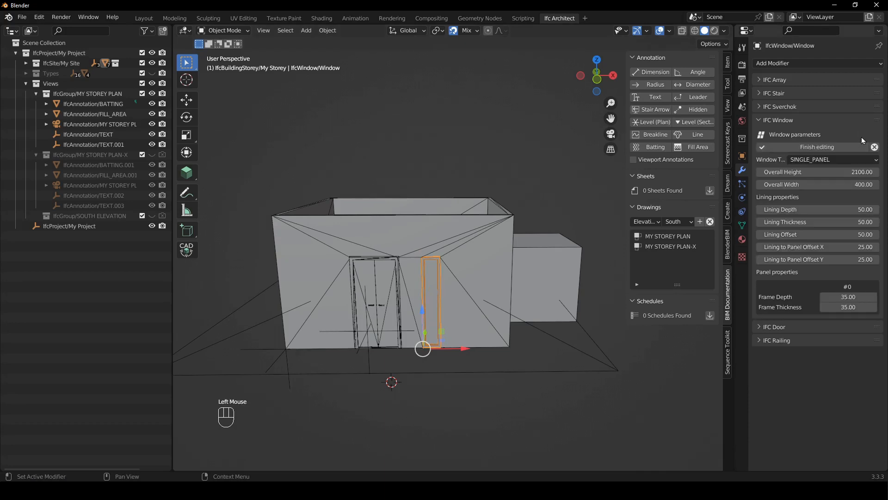
Try the TRIPLE_PANEL_BOTTOM window type on the narrow window and inspect it up close.
left_click(834, 160)
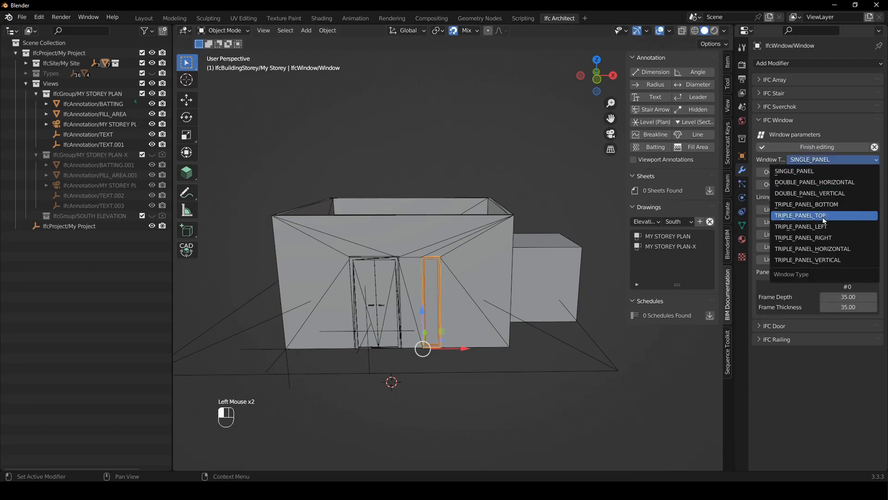
left_click(841, 208)
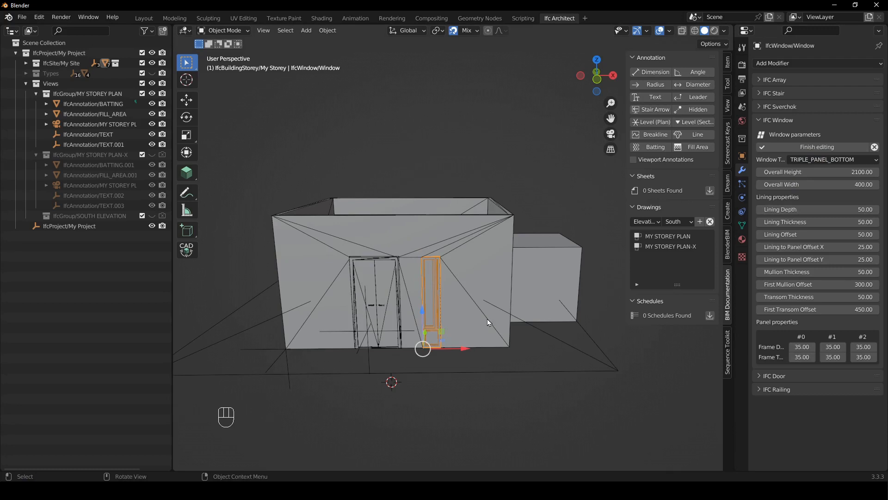
scroll(491, 312, "up", 3)
middle_click_drag(481, 323, 488, 307, "shift")
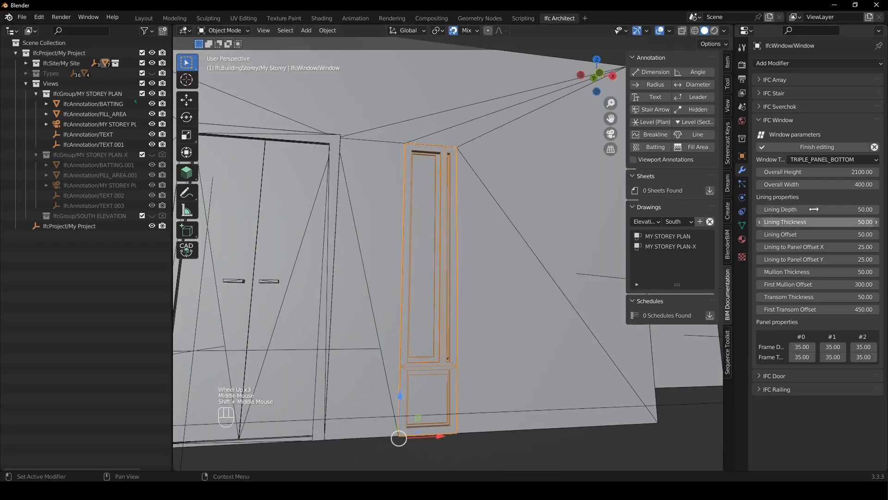
Set the narrow window's type to TRIPLE_PANEL_HORIZONTAL and widen the properties editor.
left_click(826, 161)
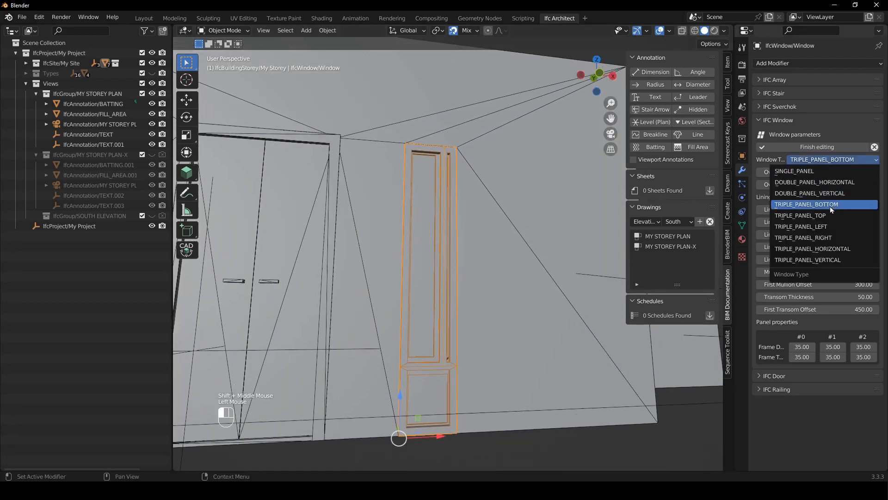
left_click(837, 250)
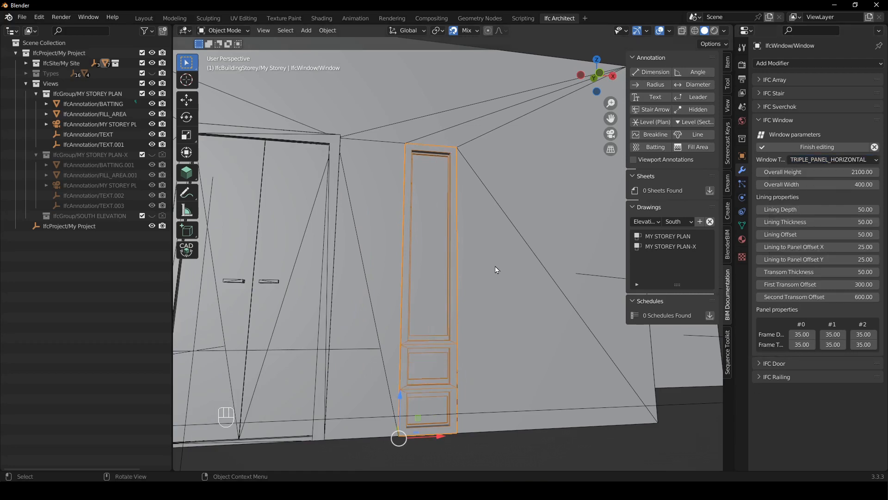
middle_click_drag(518, 258, 431, 327)
middle_click_drag(349, 346, 491, 295, "shift")
left_click_drag(734, 355, 681, 354)
middle_click_drag(445, 337, 454, 333)
middle_click_drag(494, 244, 608, 225, "shift")
scroll(444, 293, "down", 2)
left_click(432, 154)
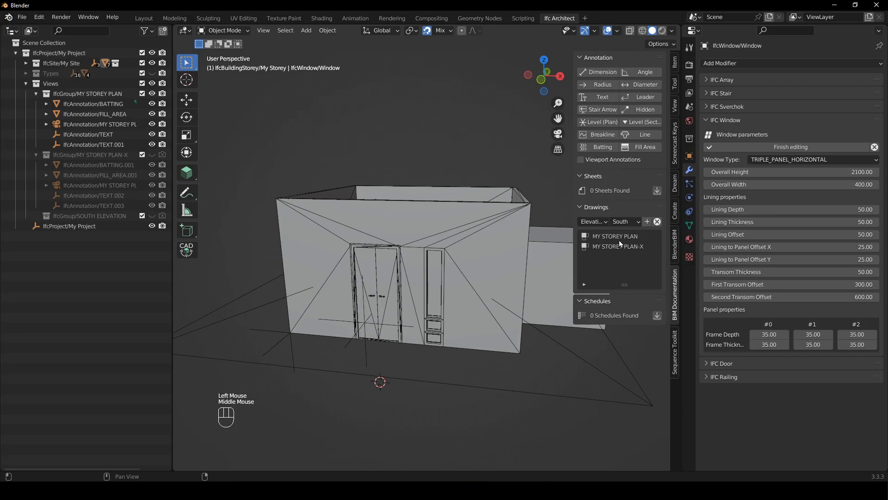
Activate the MY STOREY PLAN-X drawing's camera view.
left_click(619, 239)
left_click(628, 261)
left_click(646, 235)
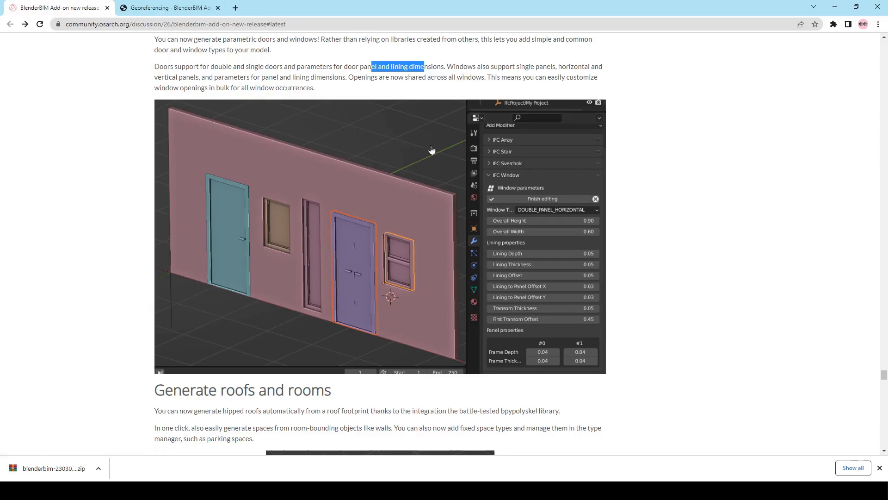
Switch to Chrome and read the release notes on generating roofs and rooms.
scroll(237, 176, "down", 5)
left_click_drag(235, 159, 303, 160)
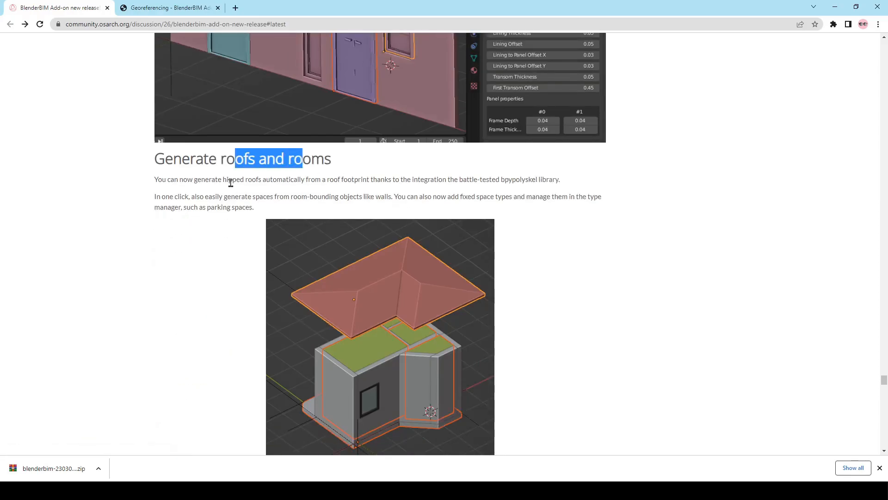
left_click_drag(271, 180, 427, 177)
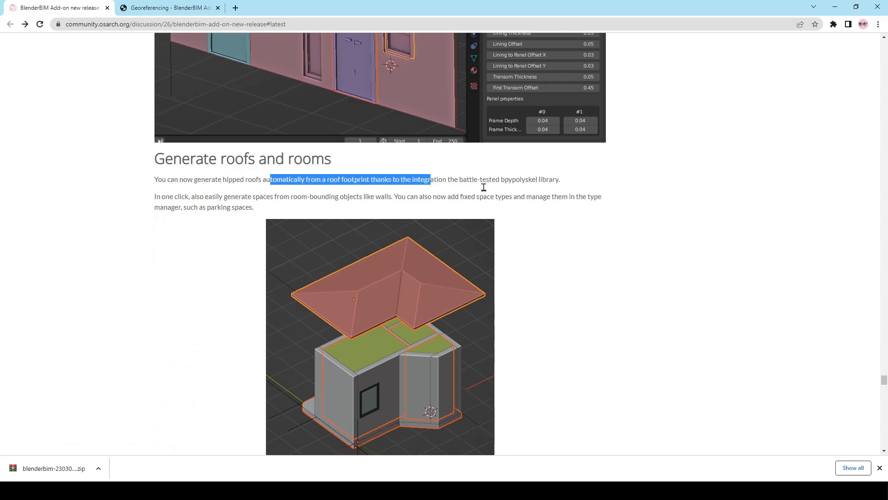
mouse_move(503, 179)
left_mouse_down()
mouse_move(558, 180)
mouse_move(500, 180)
left_mouse_up()
left_click(538, 180)
left_click(574, 185)
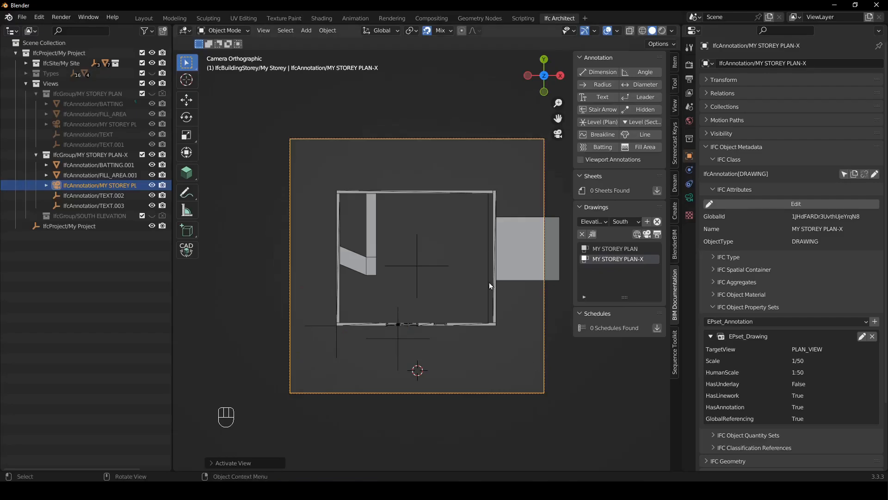
Return to Blender, place the 3D cursor near the middle of the room in the plan view and add a cube mesh there.
left_click(455, 101)
middle_click_drag(442, 124, 429, 149, "shift")
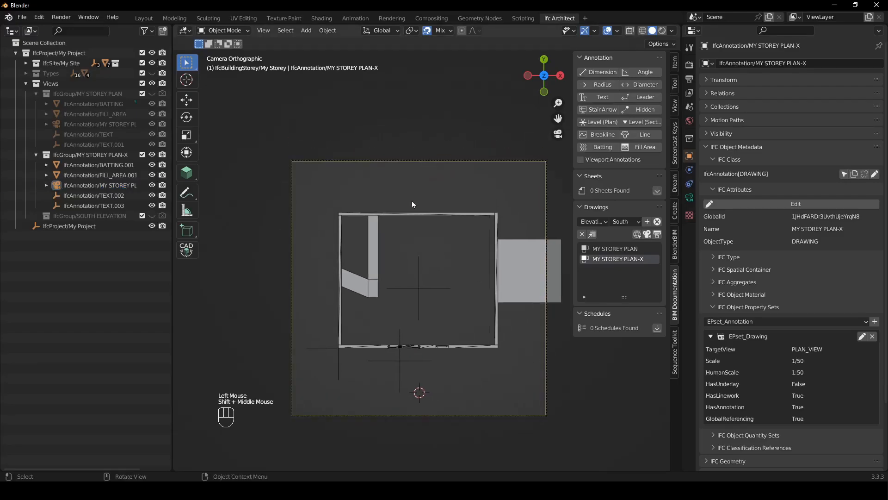
middle_click_drag(419, 333, 412, 293)
scroll(440, 328, "down", 6)
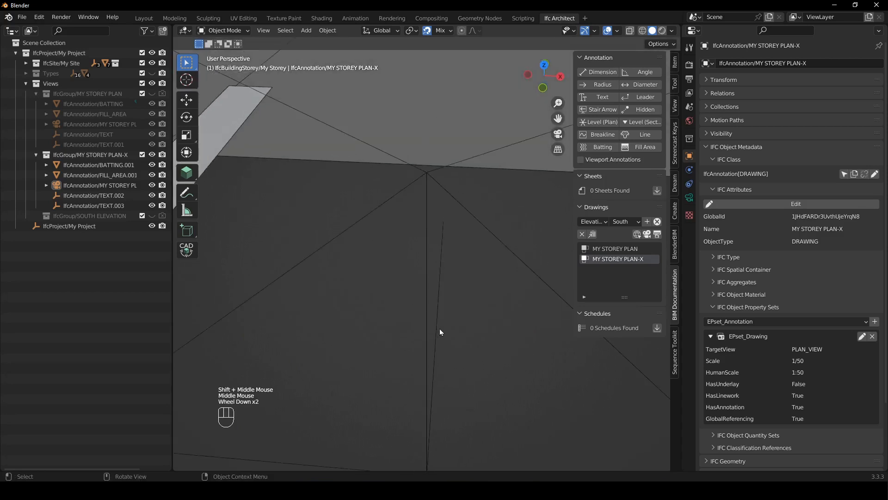
key("KP_0")
scroll(416, 263, "up", 2)
right_click_drag(430, 270, 443, 298, "shift")
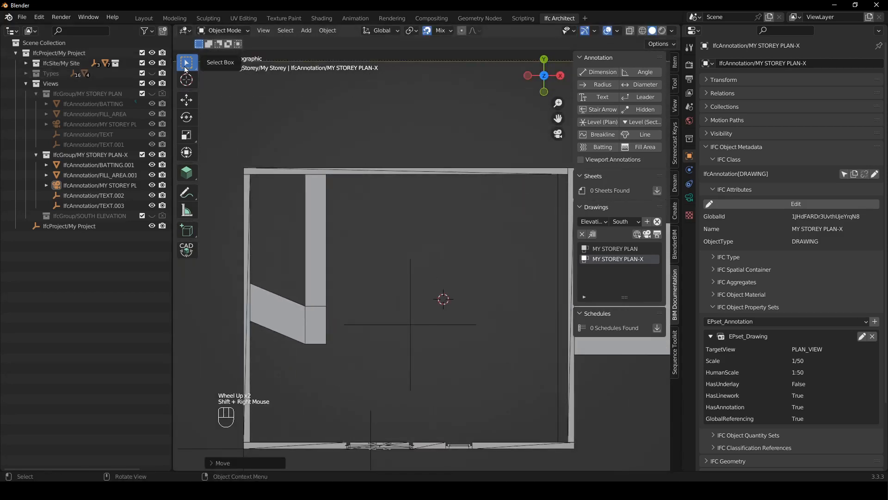
key("shift+a")
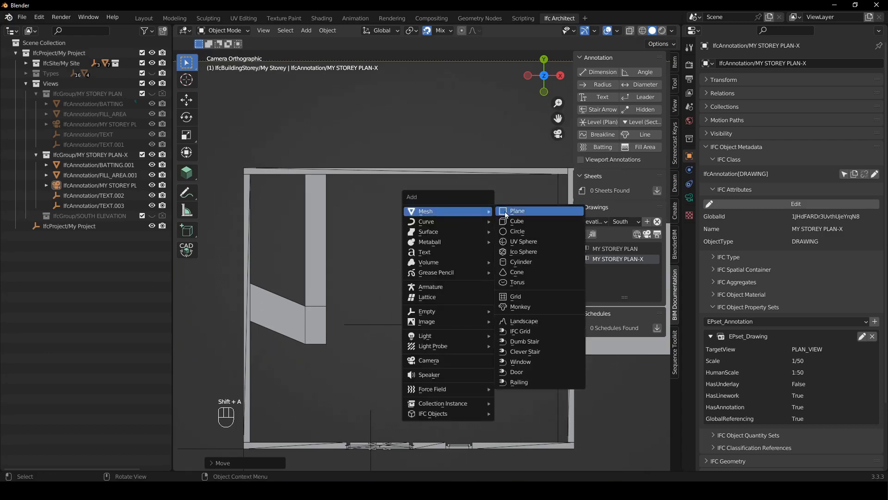
left_click(521, 222)
Move the new cube along the Z axis to sit on the room's floor.
scroll(476, 277, "down", 2)
middle_click_drag(477, 277, 444, 199)
scroll(471, 339, "down", 8)
scroll(498, 319, "up", 2)
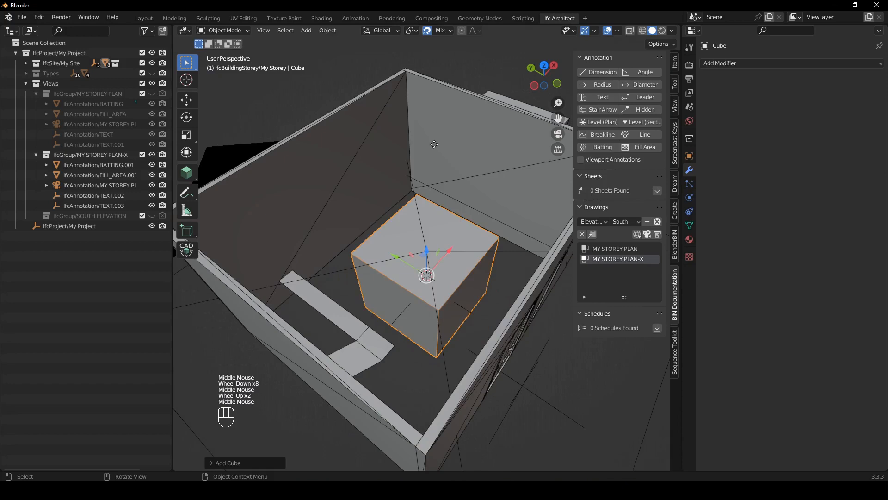
key("g")
key("z")
left_click(504, 240)
key("g")
key("z")
left_click(510, 240)
Place the 3D cursor at the cube's bottom front-left corner and set the cube's origin to it.
middle_click_drag(510, 240, 427, 284)
right_click(402, 308, "shift")
right_click(420, 302)
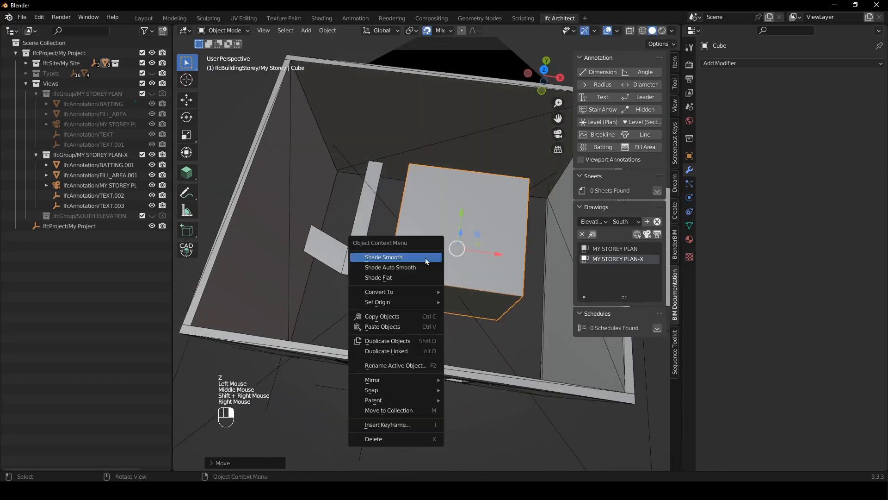
mouse_move(421, 303)
left_click(462, 322)
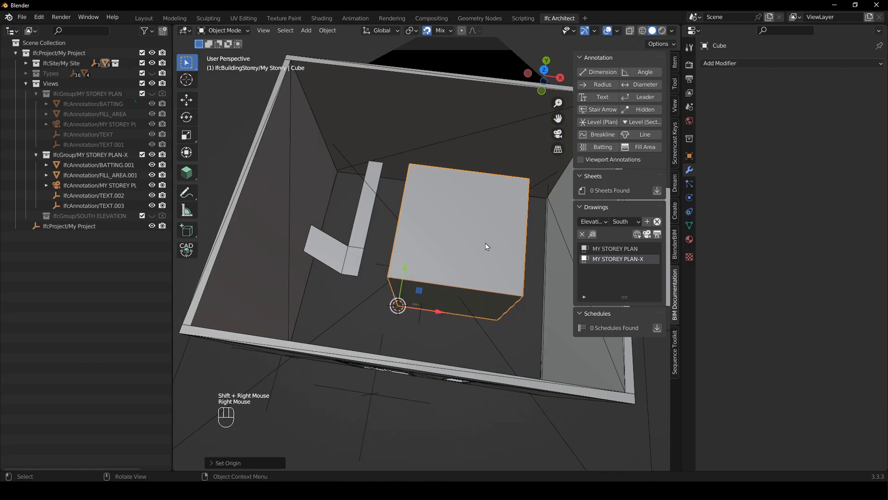
In the top view, move the cube along Y and X into the front-left corner of the room.
key("KP_7")
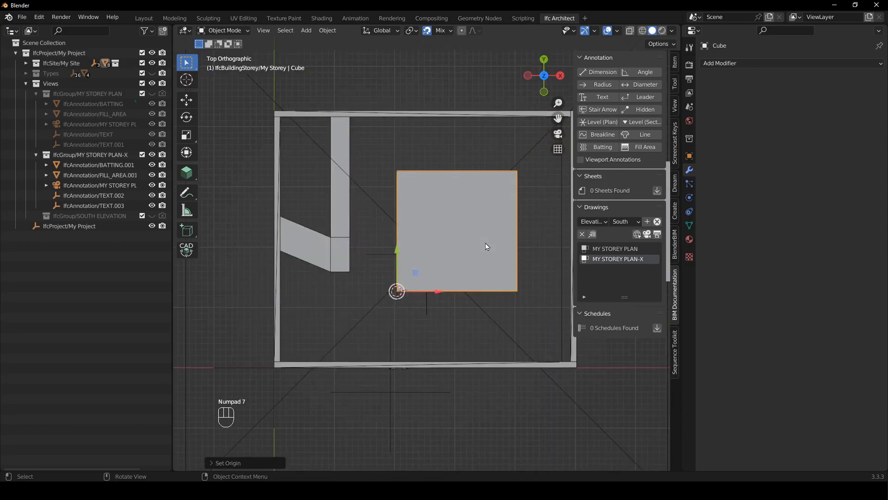
key("g")
key("y")
left_click(414, 361)
key("g")
key("x")
left_click(226, 333)
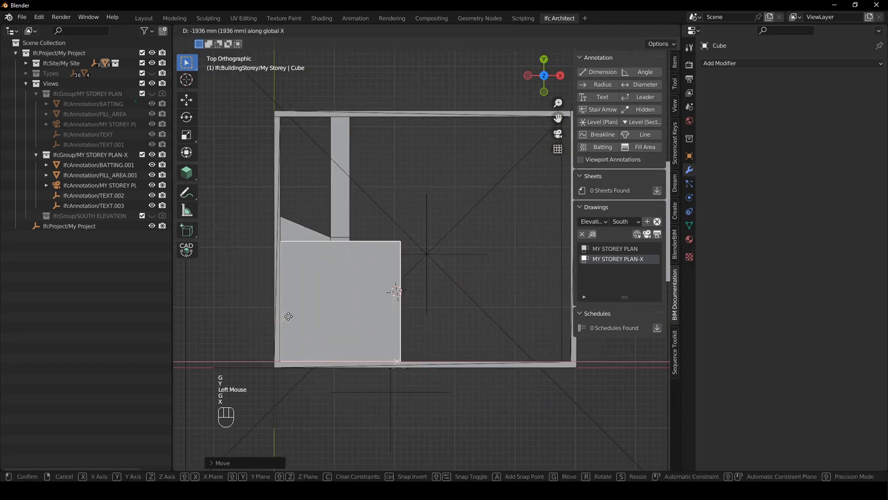
Assign the cube an IFC class using IfcSpatialElement, class IfcSpace and predefined type INTERNAL.
scroll(423, 196, "down", 2)
scroll(407, 210, "up", 2)
middle_click_drag(449, 174, 407, 249)
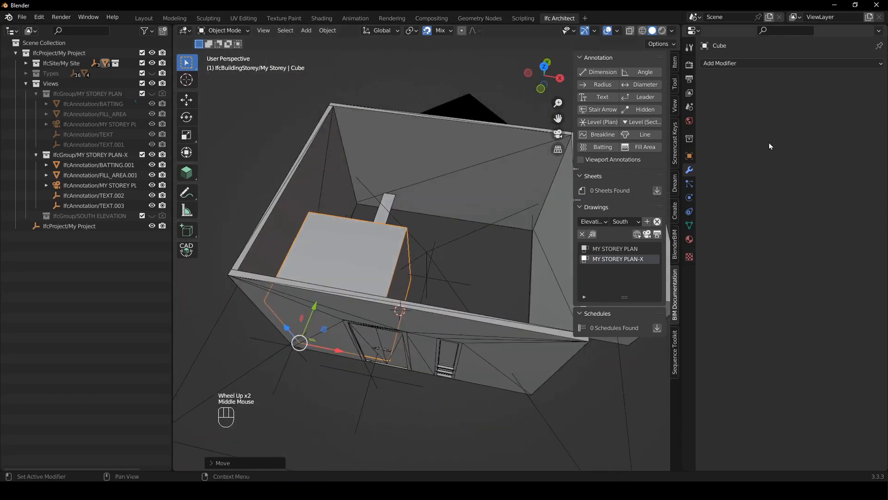
left_click(689, 156)
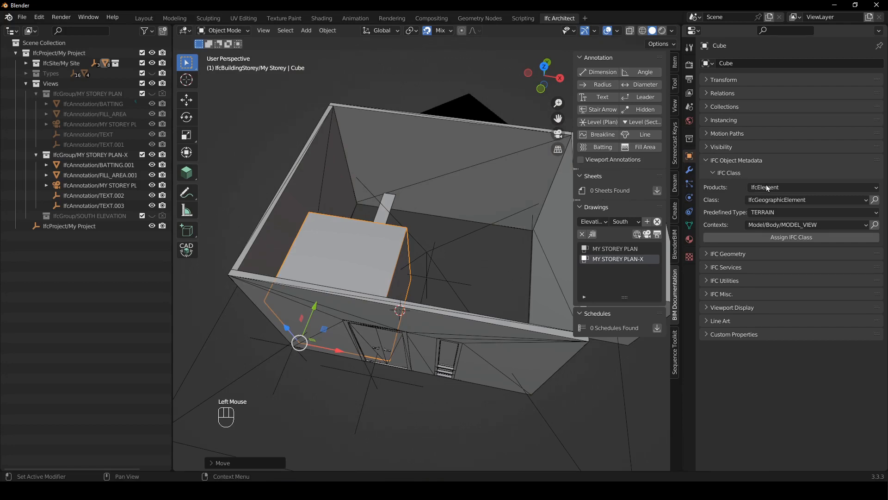
left_click(791, 187)
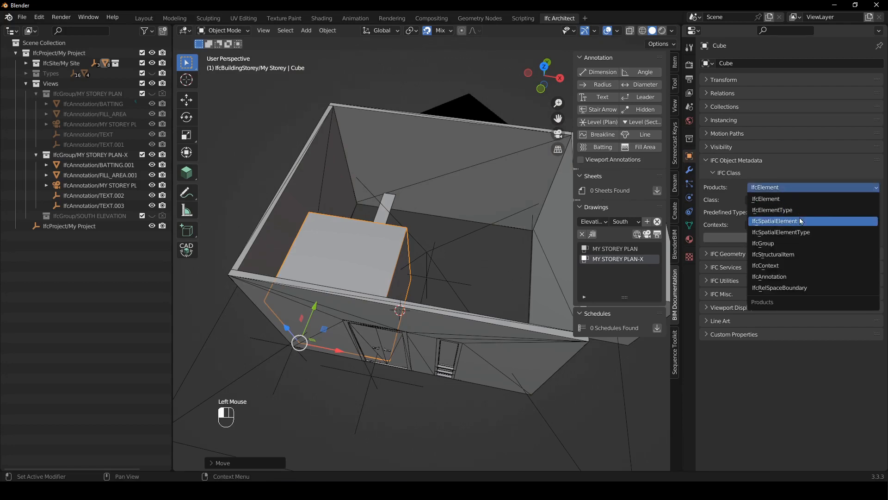
left_click(800, 221)
left_click(788, 201)
left_click(785, 254)
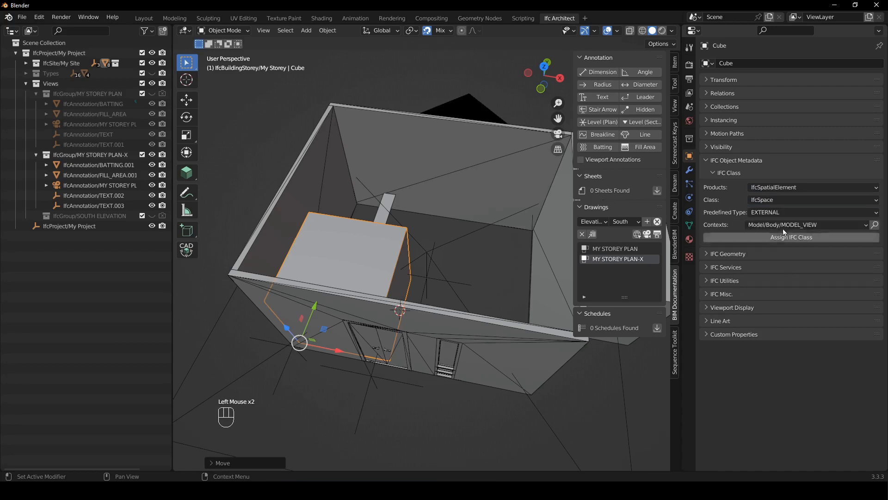
left_click(781, 213)
left_click(785, 249)
left_click(780, 237)
Activate the BIM Tool, place the 3D cursor in the room, regenerate the space from the surrounding walls and check it in the top view.
middle_click_drag(509, 278, 428, 303)
left_click(674, 83)
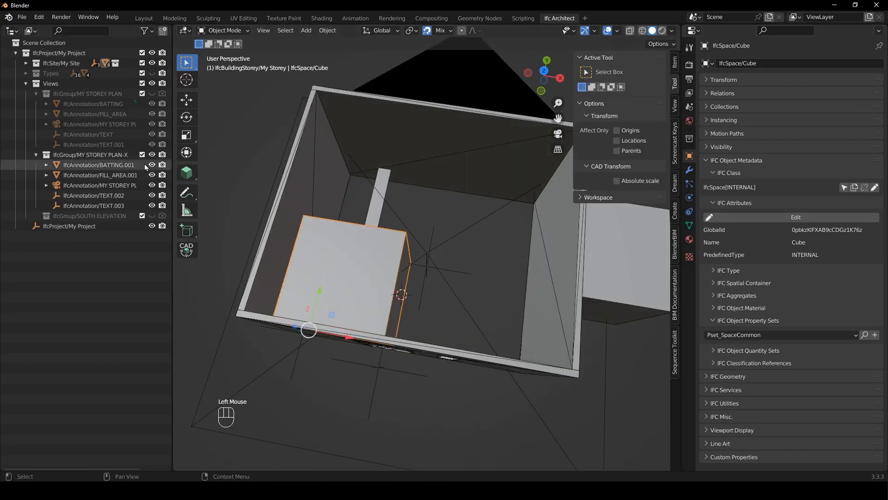
left_click(185, 174)
middle_click_drag(515, 254, 332, 261)
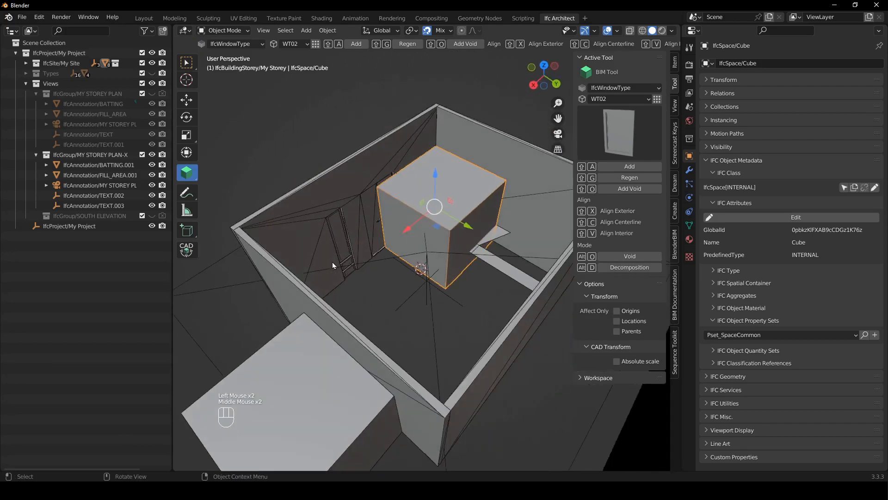
right_click_drag(442, 285, 446, 289, "shift")
middle_click_drag(353, 287, 473, 275)
key("shift+g")
middle_click_drag(501, 271, 343, 301)
left_click(341, 301)
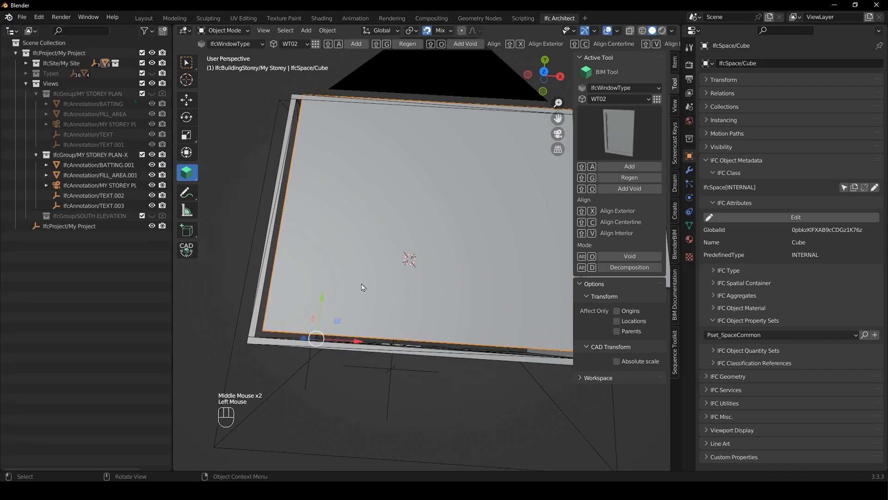
key("KP_7")
middle_click_drag(362, 287, 305, 358, "shift")
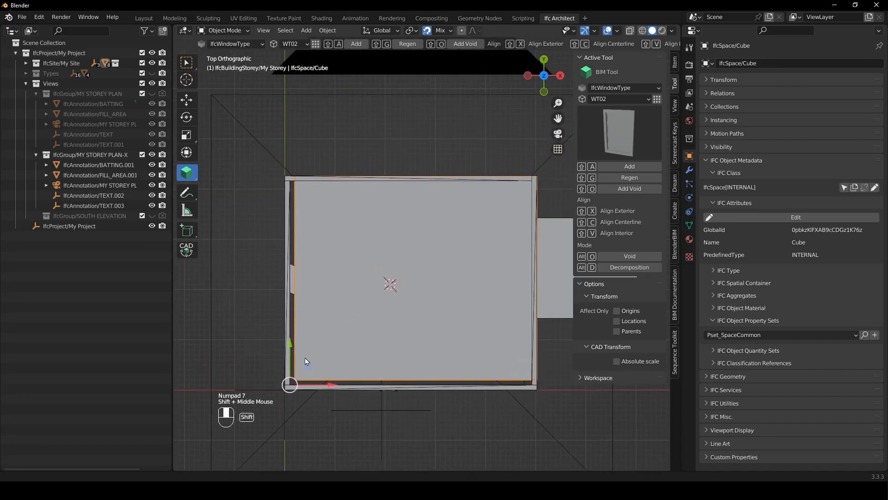
Move the space about -100 mm along X and then along Y so it lines up with the inner wall faces.
key("g")
key("x")
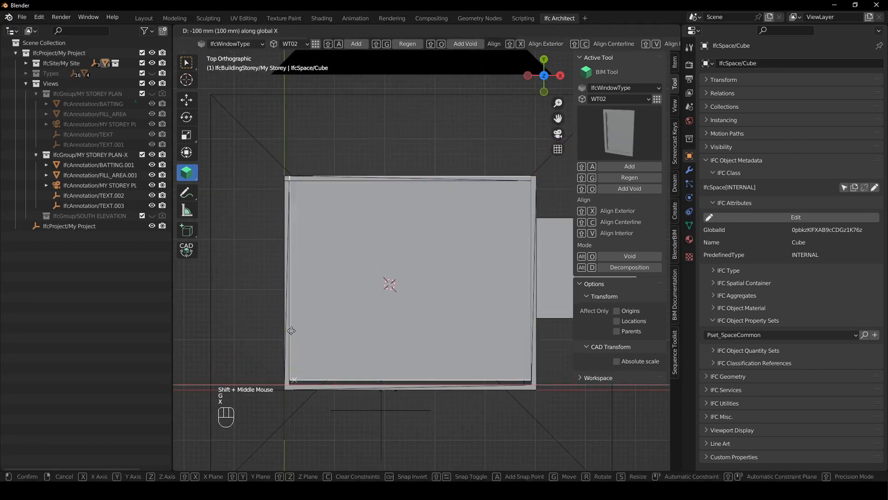
left_click(292, 334)
key("g")
key("y")
left_click(310, 394)
scroll(327, 363, "down", 2)
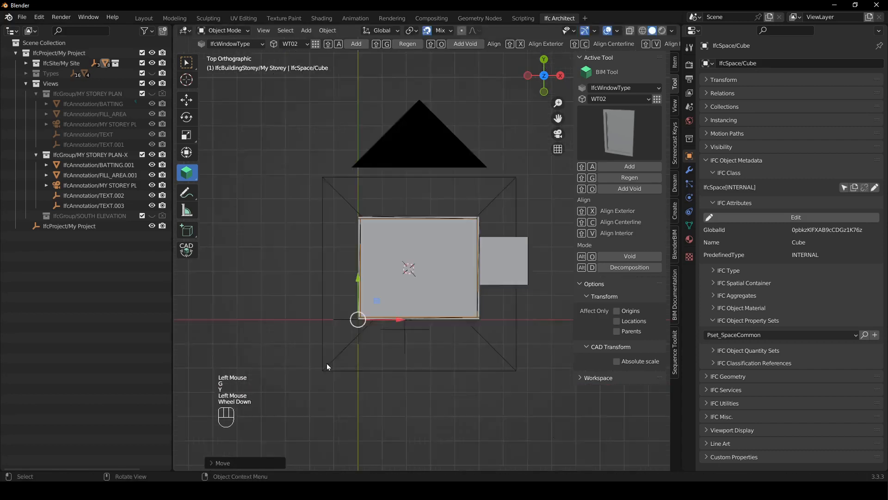
Examine from several angles how the space fits within the walls.
middle_click_drag(326, 363, 402, 193)
left_click(504, 123)
scroll(398, 229, "up", 2)
left_click(426, 210)
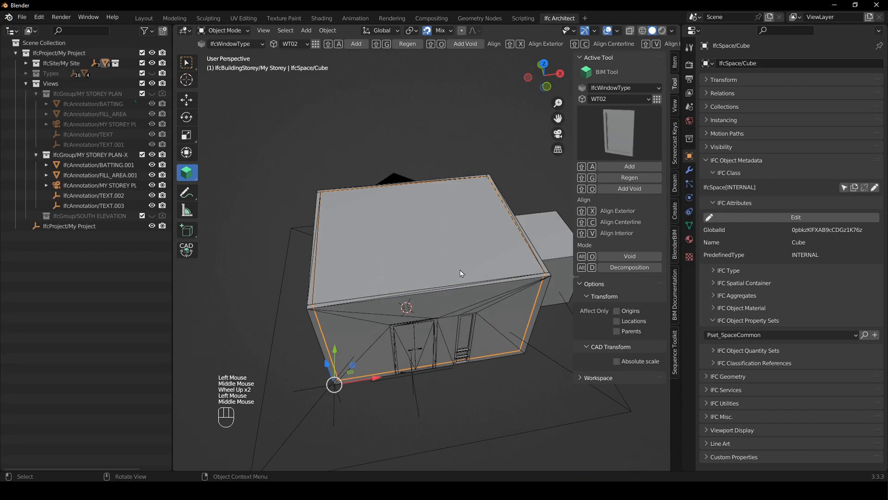
middle_click_drag(456, 263, 502, 293)
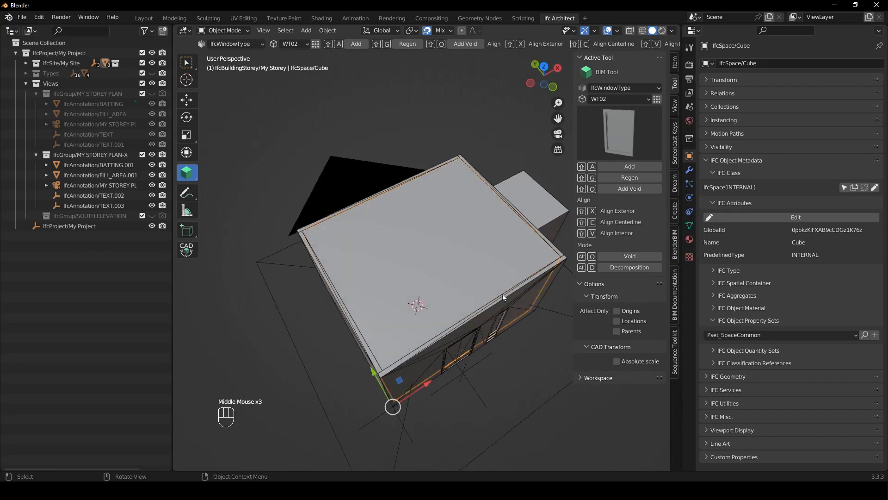
middle_click_drag(503, 297, 478, 286)
left_click(550, 319)
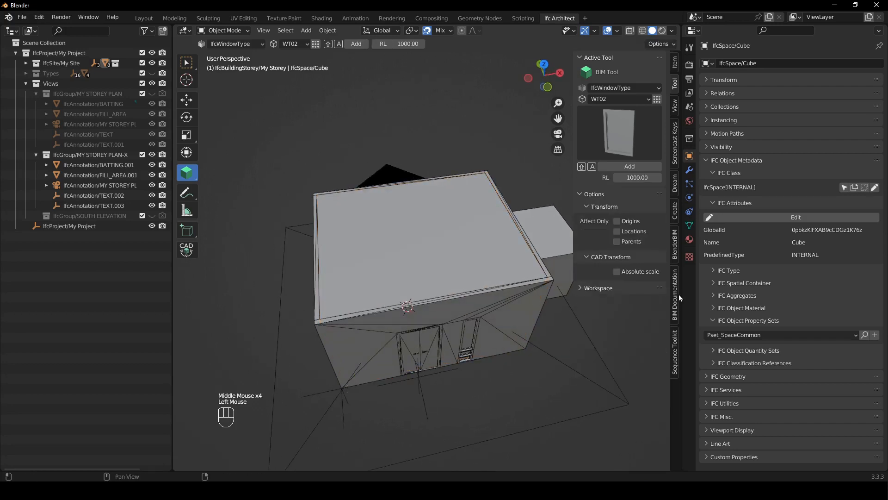
Switch to the MY STOREY PLAN-X drawing view and move the back wall along Y further into the room.
left_click(675, 296)
left_click(647, 234)
scroll(414, 243, "up", 1)
scroll(414, 244, "up", 2)
left_click(444, 174)
middle_click_drag(444, 183, 415, 219, "shift")
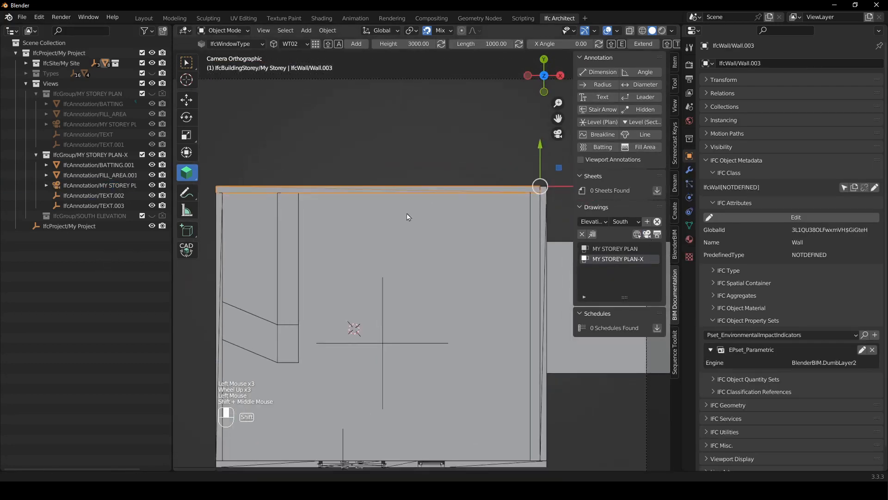
key("g")
key("y")
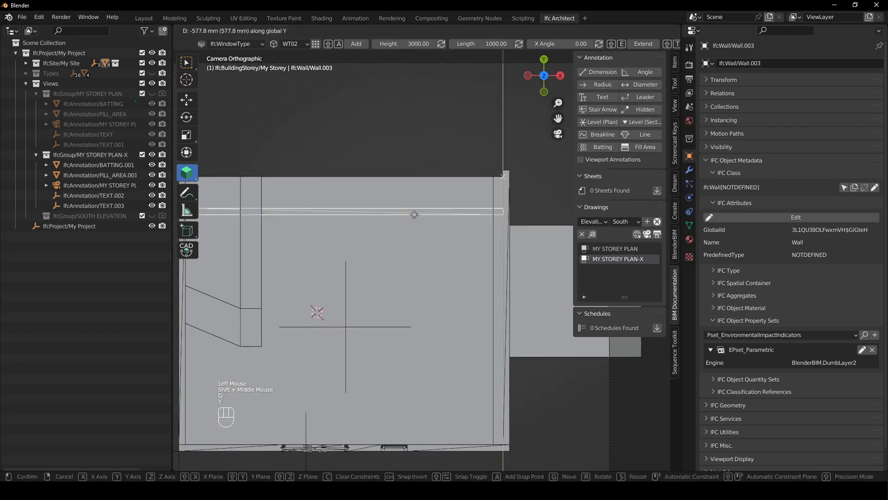
left_click(478, 247)
Join the right and left side walls to the moved back wall.
scroll(476, 253, "down", 2)
scroll(477, 253, "down", 1)
middle_click_drag(476, 253, 491, 266, "shift")
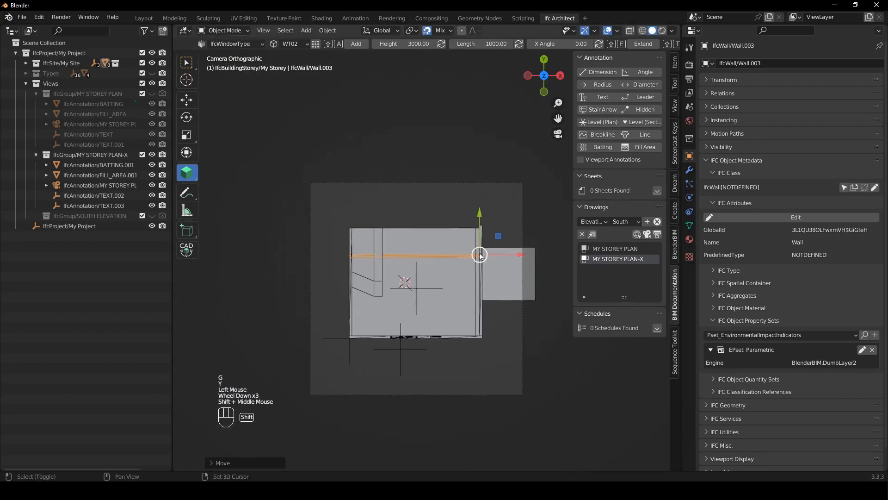
scroll(509, 269, "up", 2)
left_click(539, 279, "shift")
key("shift+t")
left_click(426, 257)
left_click(270, 299)
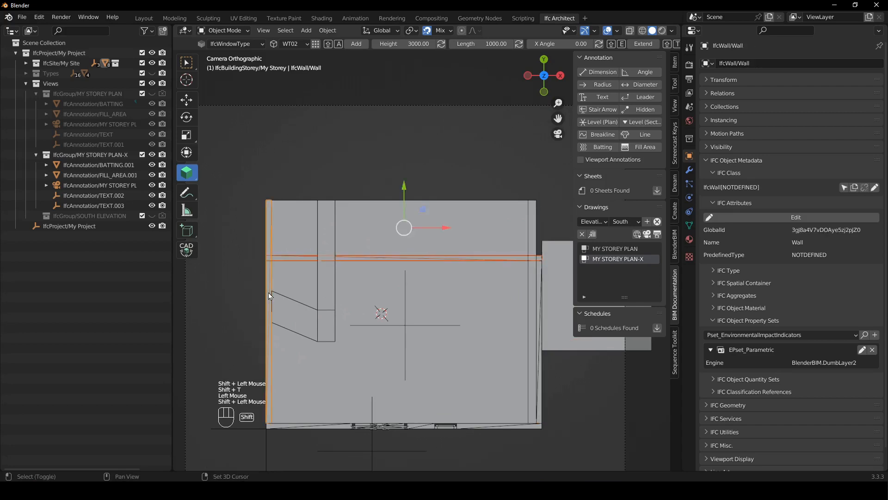
Select the space in the 3D view and regenerate it from the updated surrounding walls.
scroll(282, 281, "down", 2)
middle_click_drag(282, 282, 457, 238)
scroll(471, 290, "down", 1)
scroll(471, 291, "down", 8)
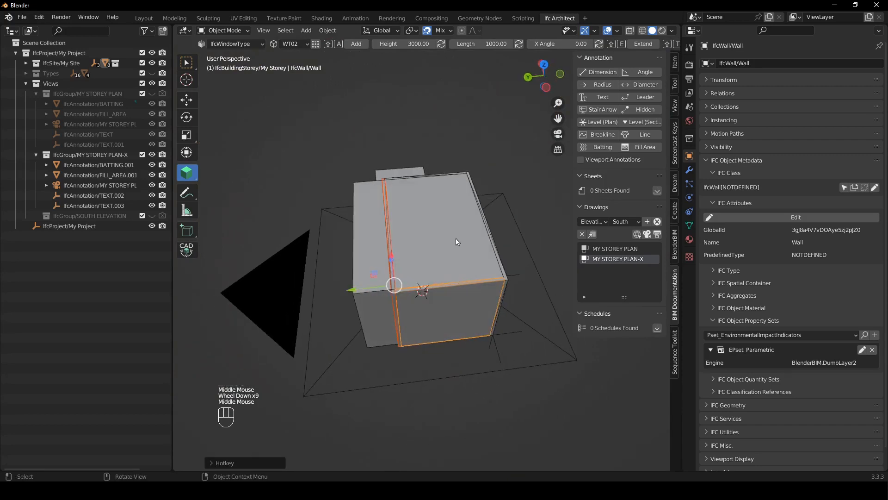
left_click(455, 237)
key("shift+g")
middle_click_drag(457, 133, 466, 178)
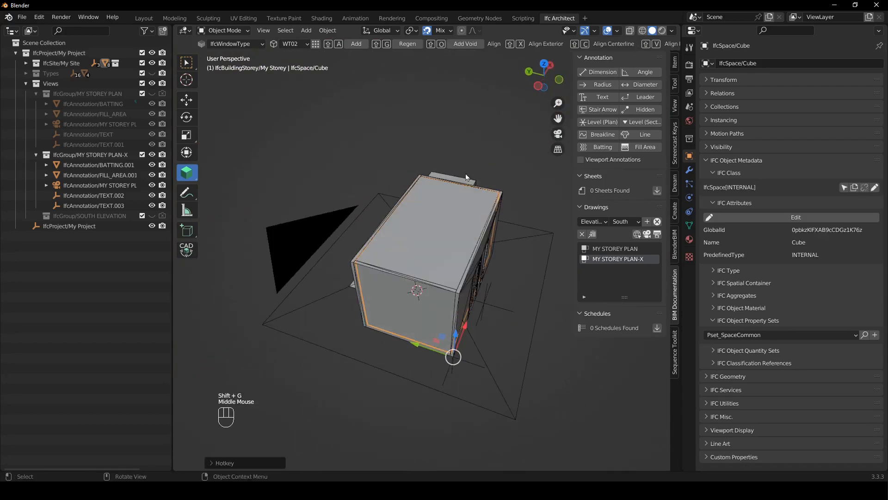
Examine the regenerated space against the walls from different angles and deselect it.
middle_click_drag(480, 319, 410, 336)
scroll(418, 333, "up", 2)
scroll(410, 336, "down", 1)
scroll(380, 339, "up", 1)
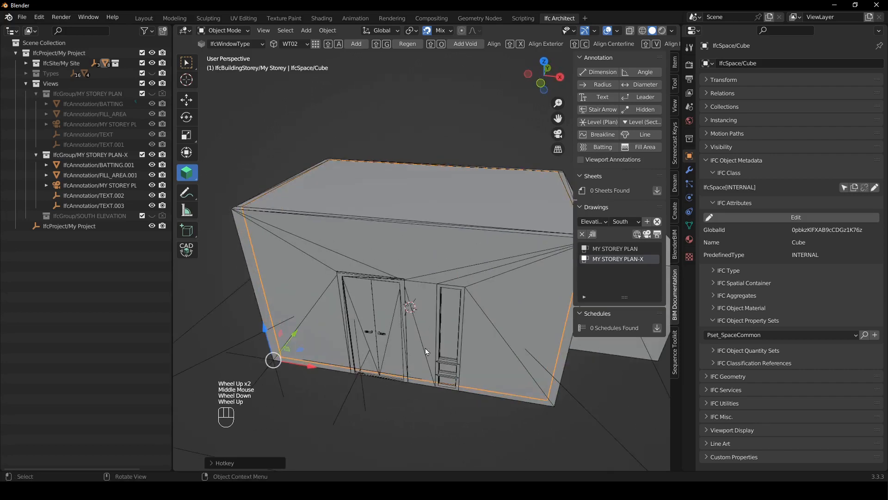
middle_click_drag(431, 346, 432, 309, "shift")
scroll(416, 356, "down", 2)
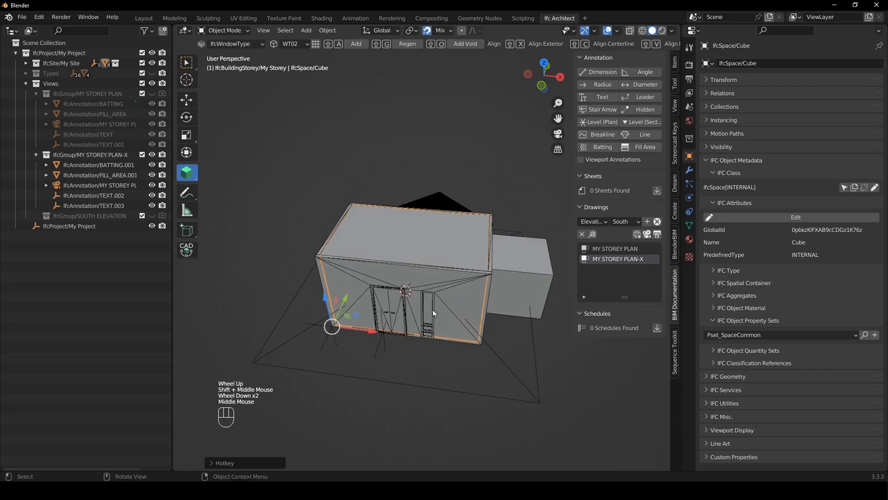
scroll(393, 273, "up", 2)
middle_click_drag(392, 274, 425, 272)
scroll(392, 263, "down", 2)
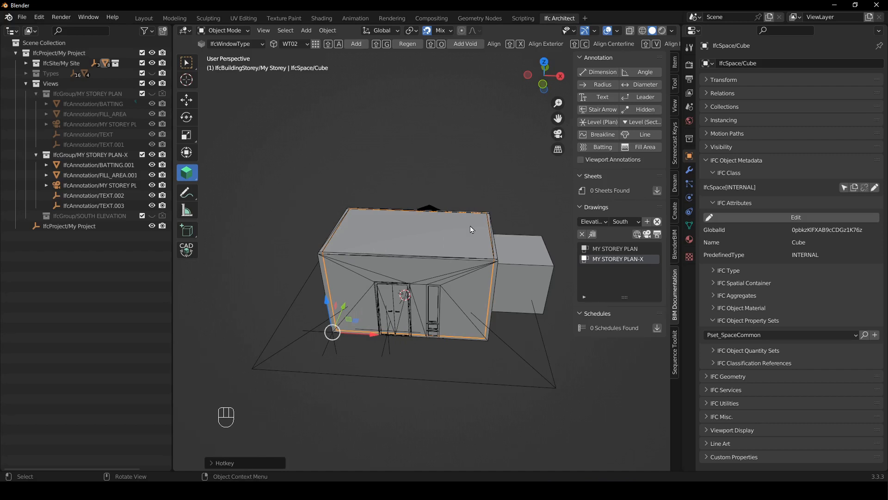
middle_click_drag(442, 231, 488, 158)
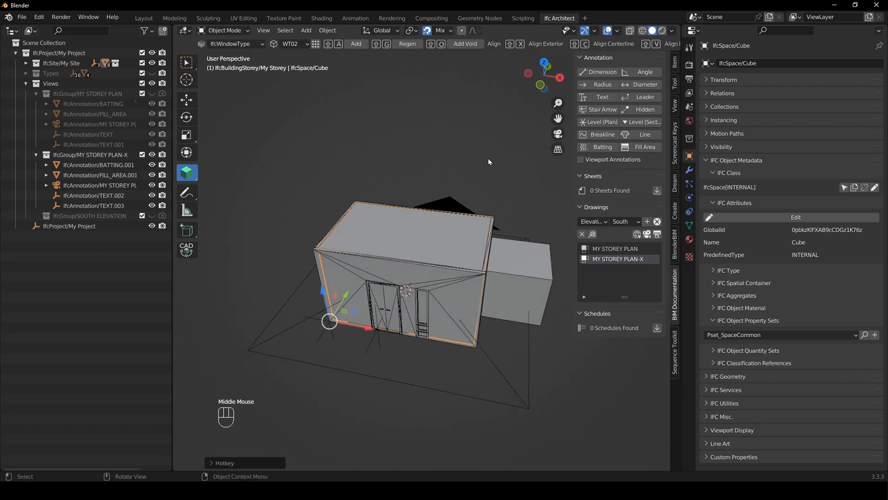
left_click(489, 159)
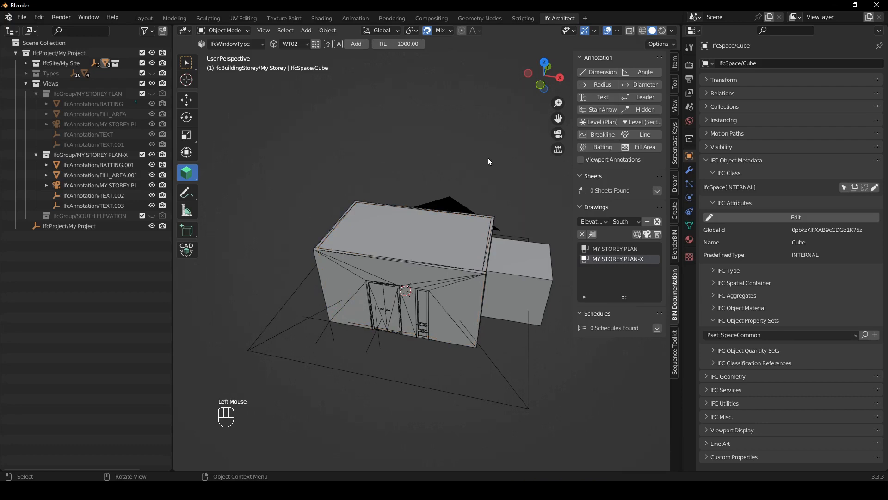
In the top view, place the 3D cursor at the building's front-left outer corner and add a mesh plane there.
key("KP_7")
right_click_drag(330, 296, 332, 323, "shift")
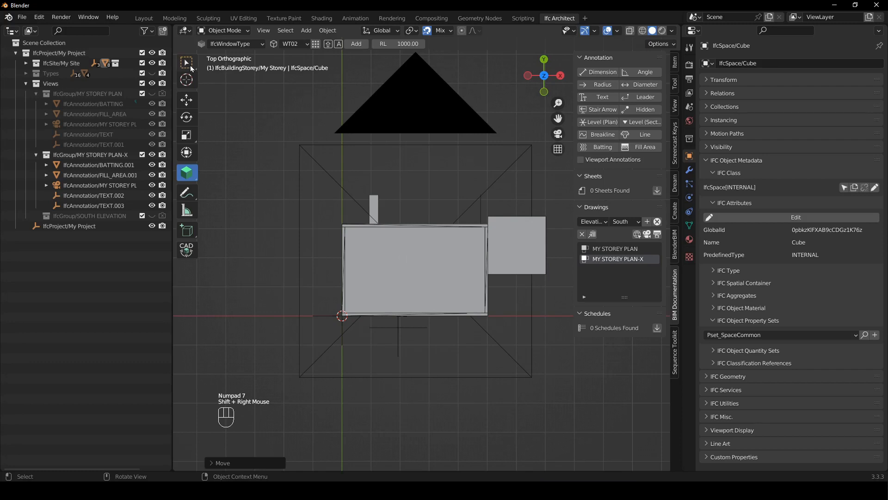
left_click(192, 68)
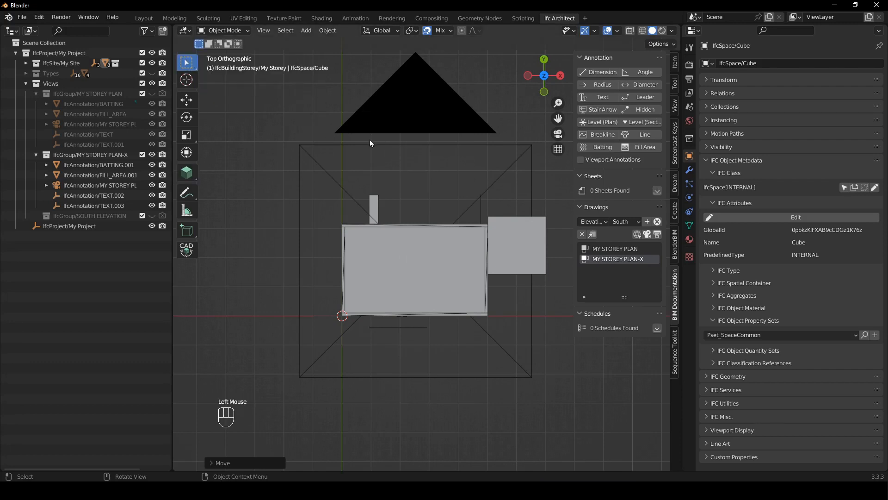
key("shift+a")
mouse_move(370, 140)
left_click(431, 140)
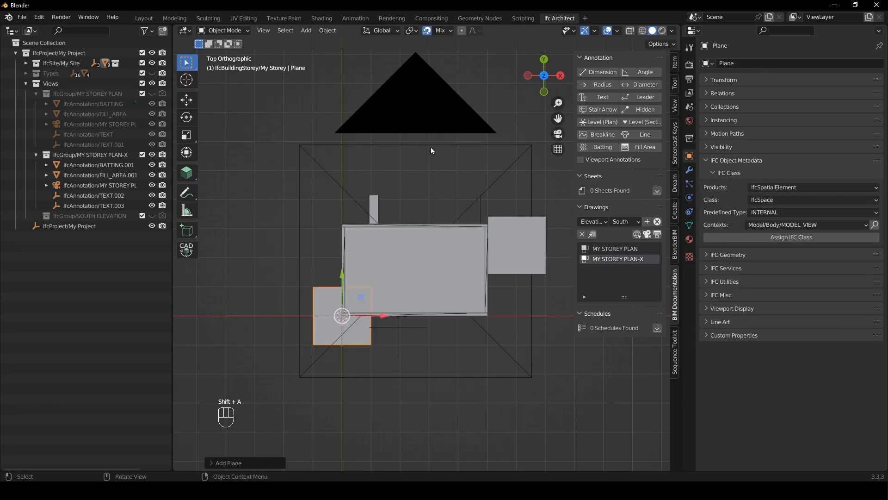
Raise the plane along Z to the top of the walls.
scroll(380, 339, "up", 2)
middle_click_drag(380, 340, 490, 245, "shift")
key("g")
key("z")
left_click(447, 316)
scroll(490, 245, "down", 2)
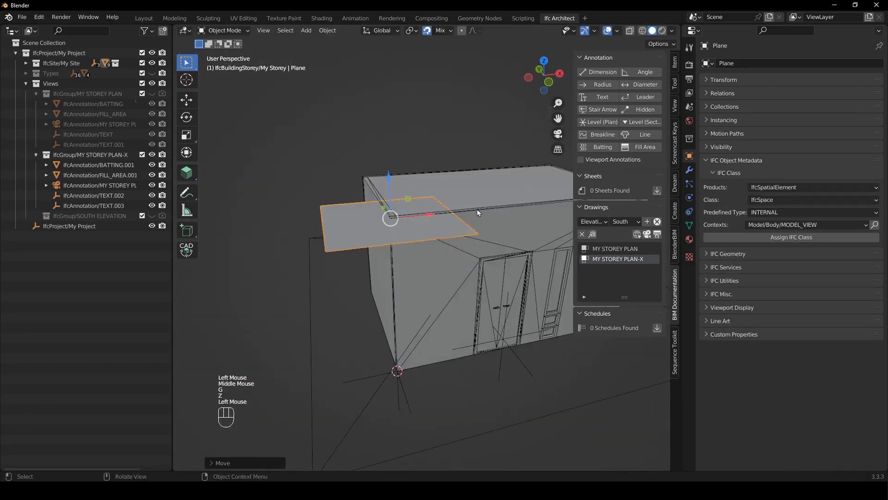
In Edit Mode, move the plane's edges to match the outer outline of the walls in the top view.
key("KP_7")
key("Tab")
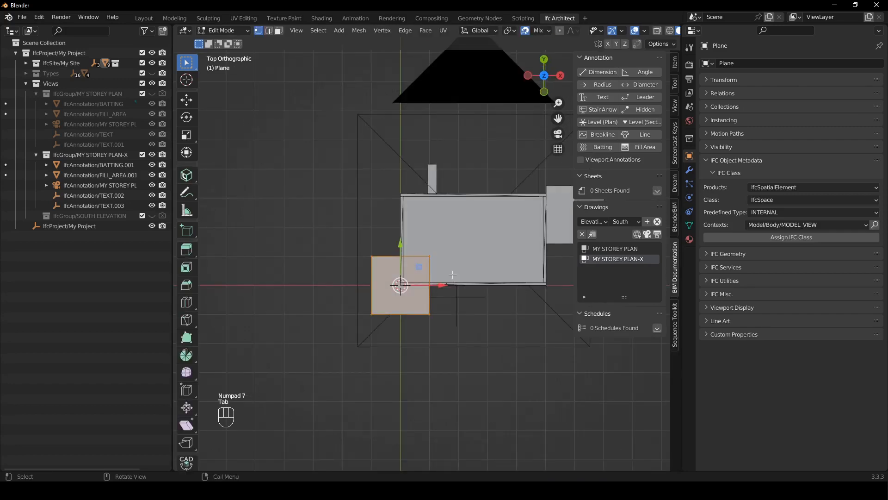
key("2")
left_click(431, 297)
left_click_drag(457, 286, 550, 261)
left_click(514, 260)
left_click_drag(459, 215, 472, 192)
left_click(367, 246)
left_click_drag(412, 254, 402, 283)
left_click(436, 317)
left_click_drag(474, 279, 473, 247)
Offset the plane's front edge by -300 mm and its back edge by 300 mm along Y to form overhangs.
scroll(508, 269, "up", 2)
middle_click_drag(528, 276, 432, 228, "shift")
left_click_drag(433, 228, 441, 332)
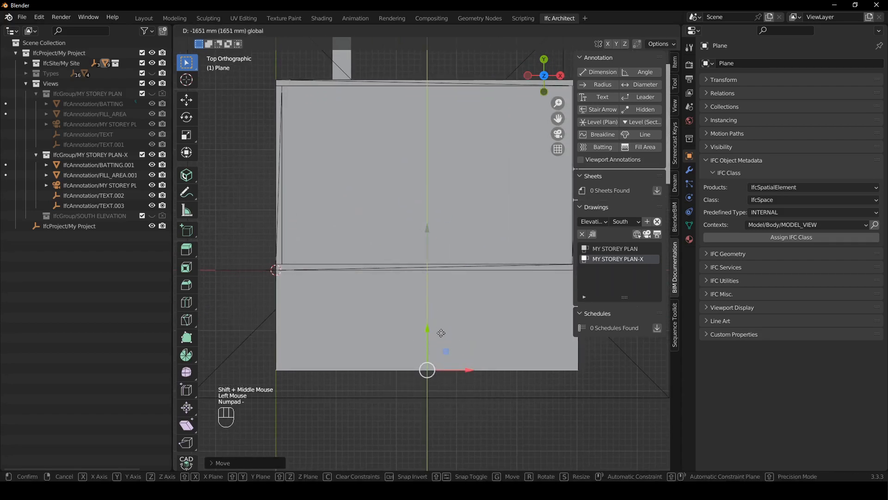
type("300")
key("Return")
scroll(411, 223, "down", 2)
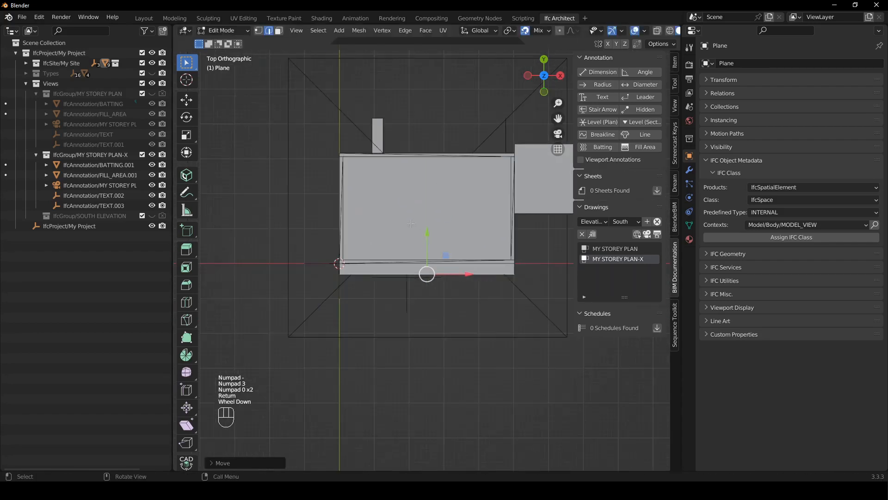
middle_click_drag(411, 224, 408, 273, "shift")
left_click(468, 180)
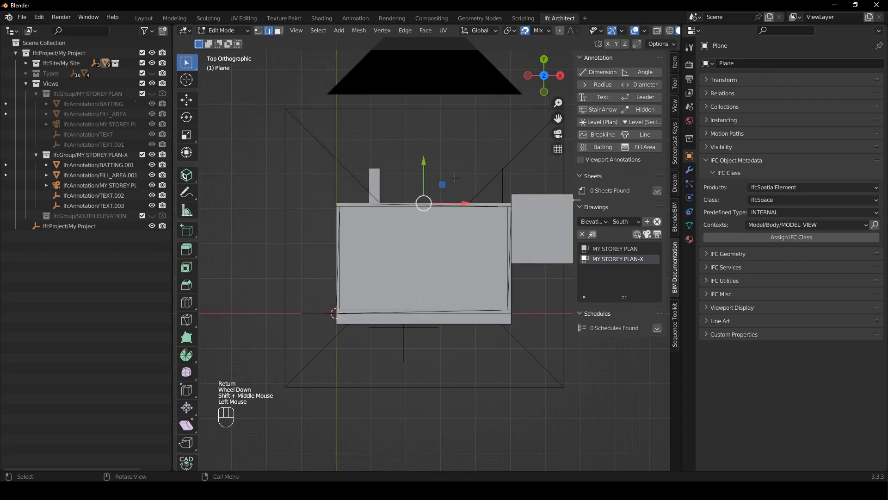
type("gy300")
key("Return")
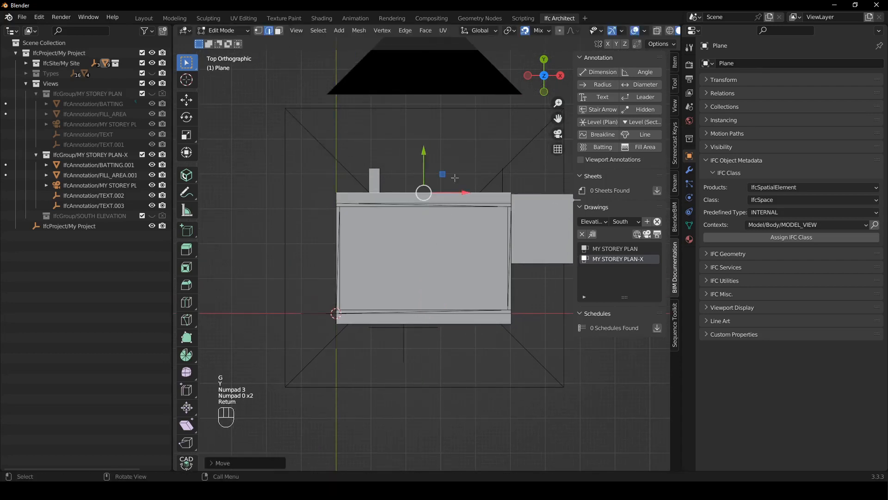
Offset the plane's right edge by 300 mm and left edge by -300 mm along X, and return to Object Mode.
left_click(509, 293)
key("g")
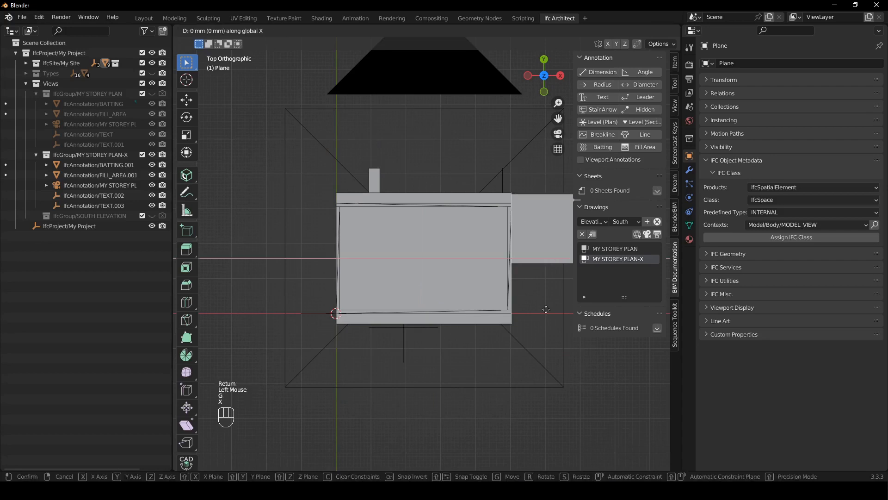
key("x")
type("300")
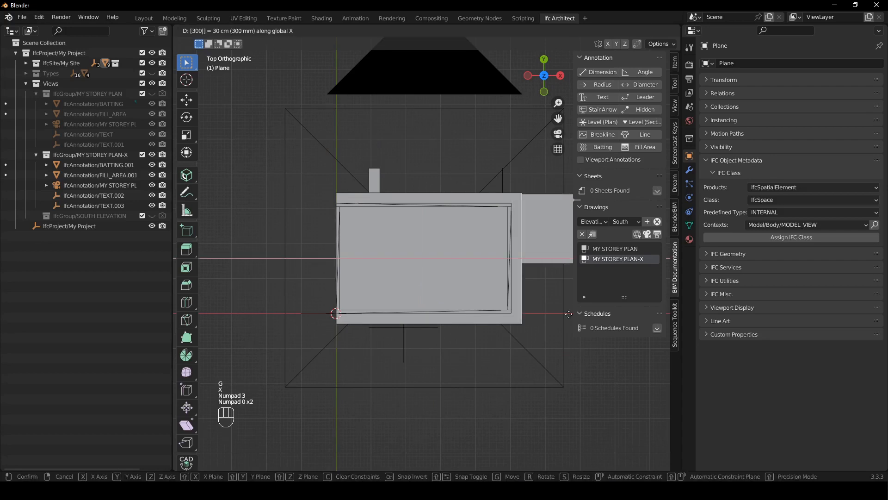
key("Return")
left_click(337, 254)
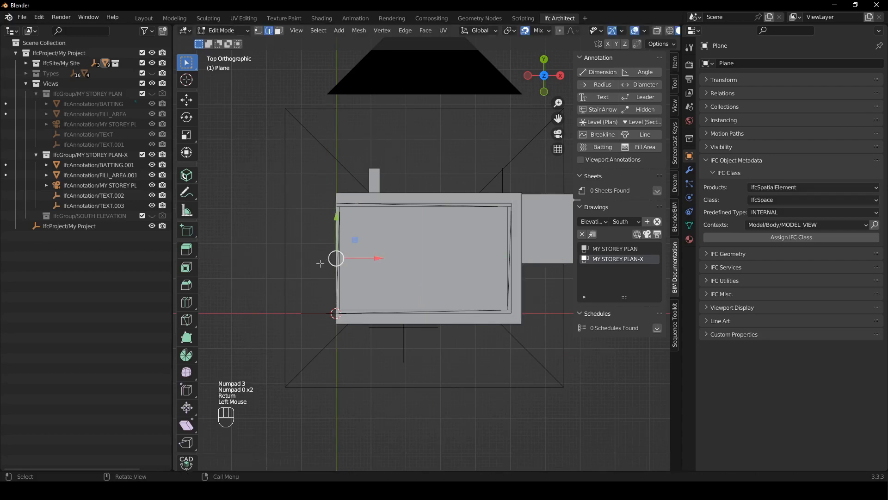
type("gx-300")
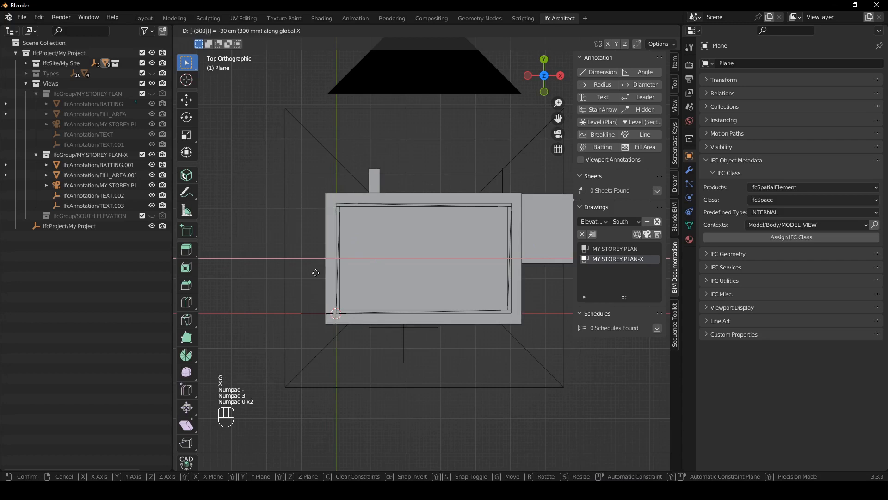
key("Return")
key("Tab")
Select the plane and turn it into a roof with the Generate Hipped Roof command.
middle_click_drag(316, 273, 400, 174)
middle_click_drag(379, 314, 354, 304)
left_click(490, 189)
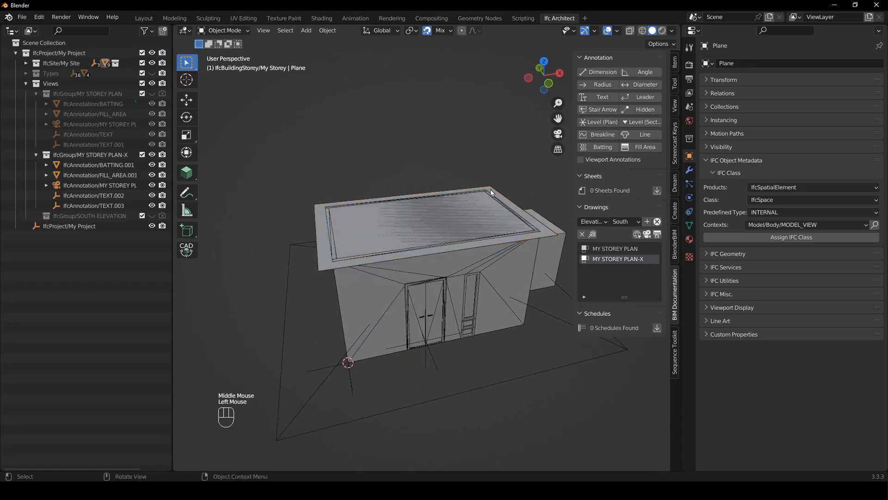
left_click(494, 192)
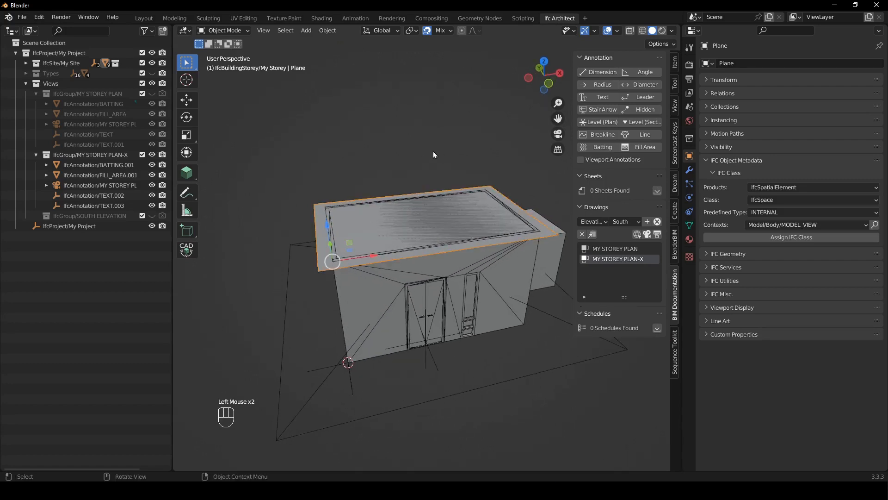
key("F3")
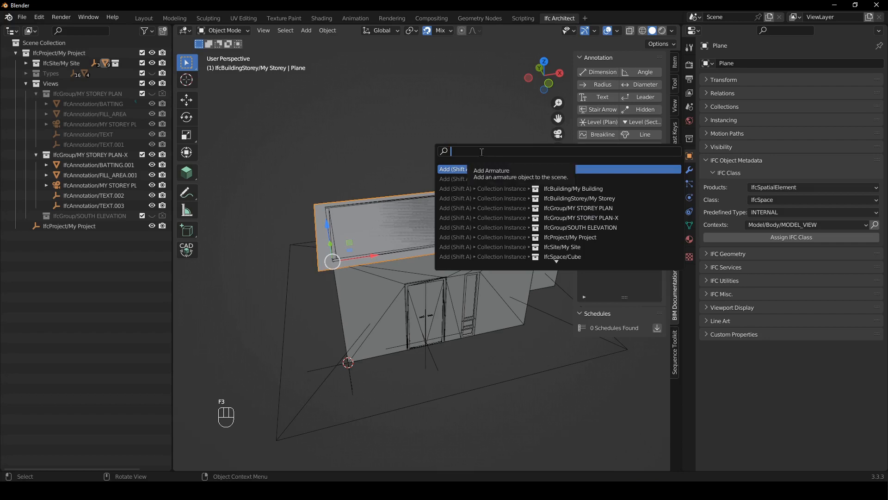
type("gene")
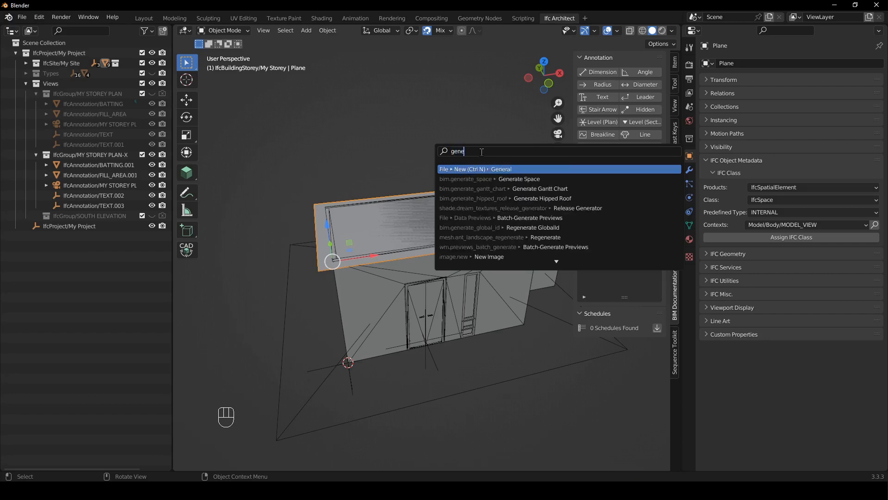
left_click(579, 200)
middle_click_drag(461, 232, 454, 207)
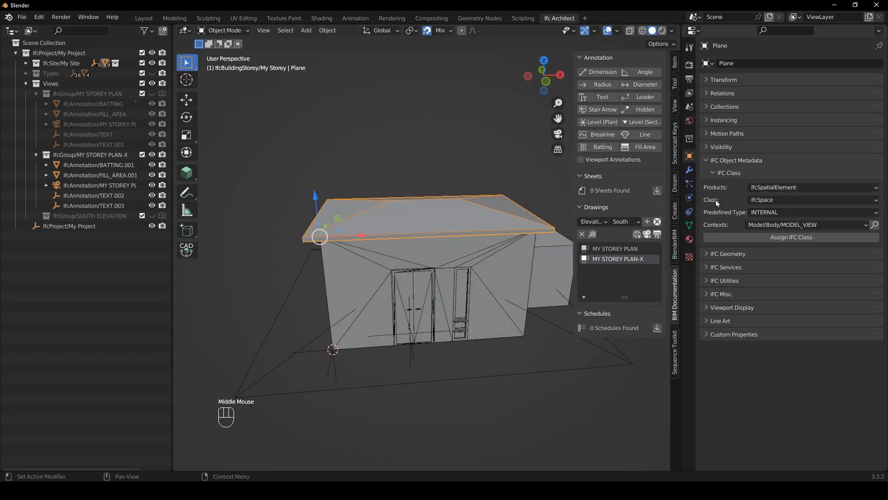
Assign the roof plane the IFC class IfcRoof under IfcElement with predefined type HIP_ROOF.
left_click(775, 189)
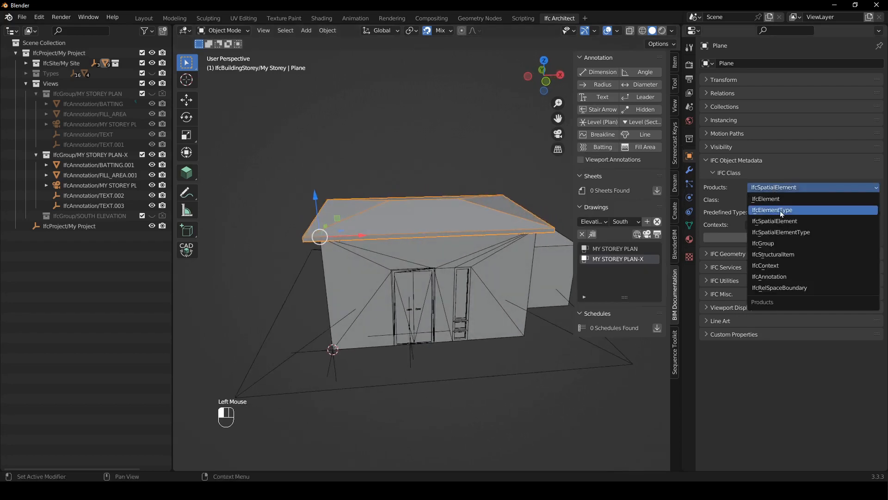
left_click(785, 201)
left_click(784, 197)
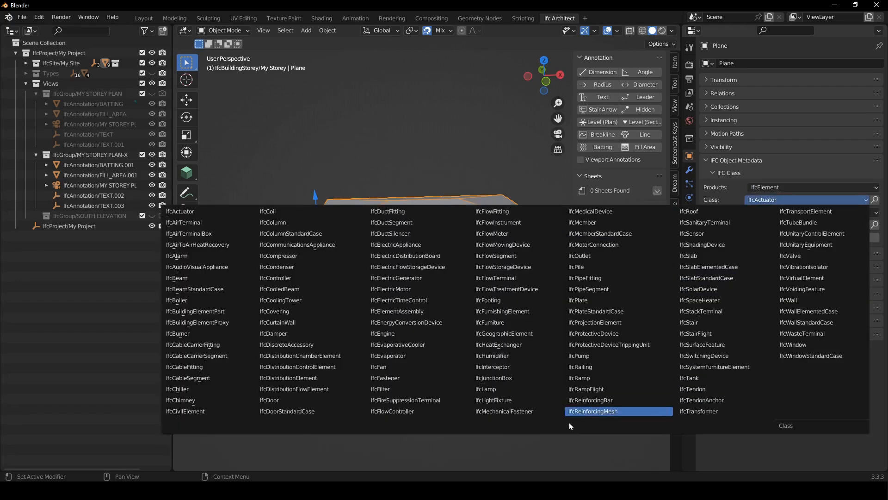
left_click(691, 212)
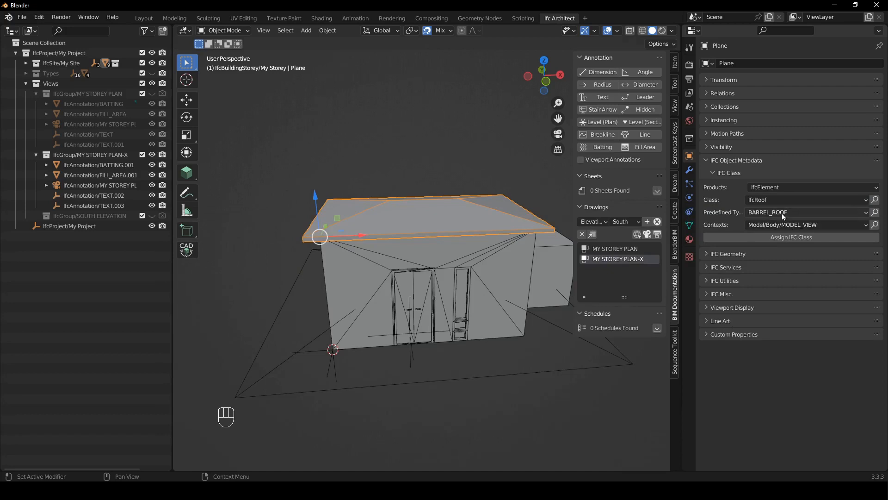
left_click(782, 213)
left_click(785, 314)
left_click(792, 237)
middle_click_drag(600, 279, 459, 211)
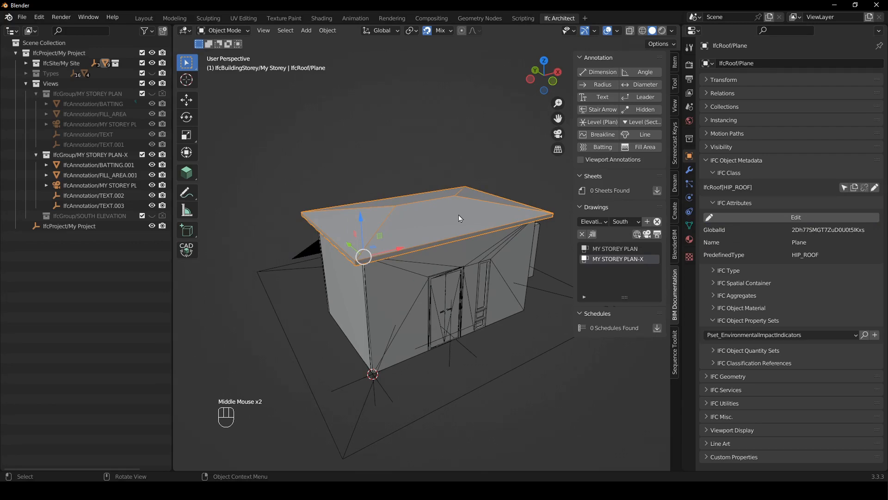
key("F3")
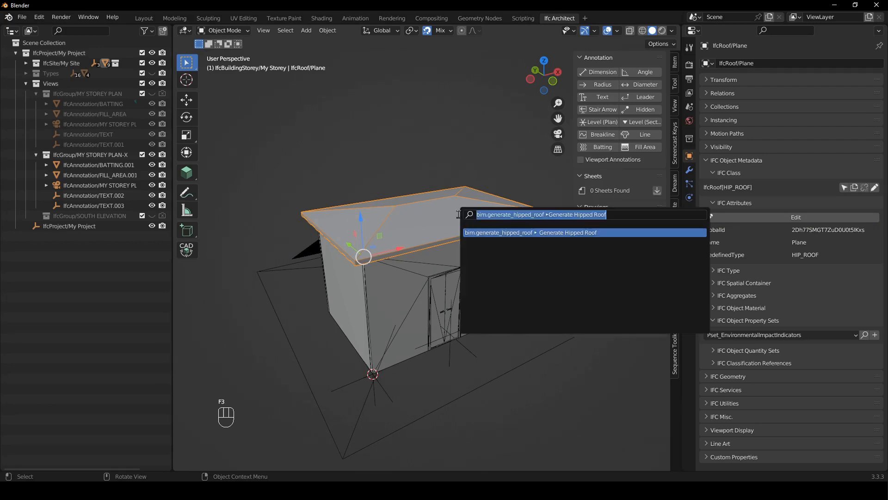
left_click(534, 231)
middle_click_drag(534, 230, 409, 268)
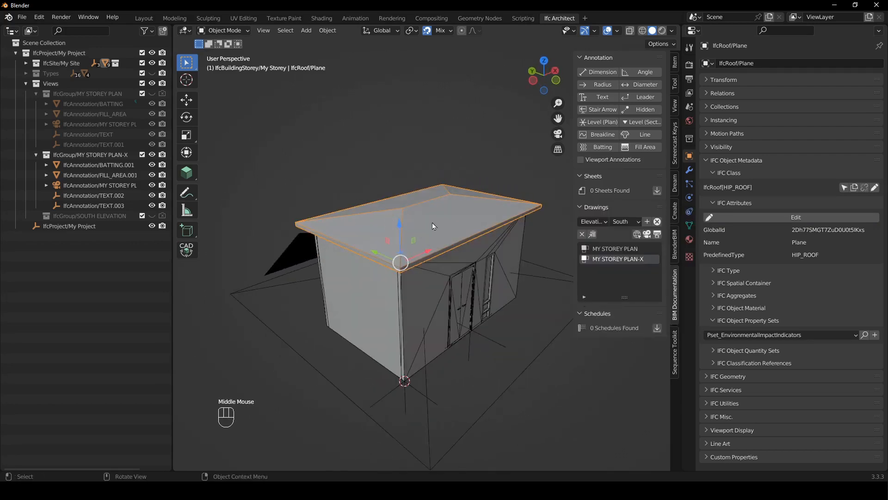
middle_click_drag(487, 209, 387, 225)
scroll(387, 225, "up", 1)
scroll(386, 222, "down", 2)
middle_click_drag(505, 282, 495, 284)
In the plan camera view, place the 3D cursor in front of the building, and add and activate a South elevation drawing there.
key("KP_0")
right_click_drag(425, 366, 420, 365, "shift")
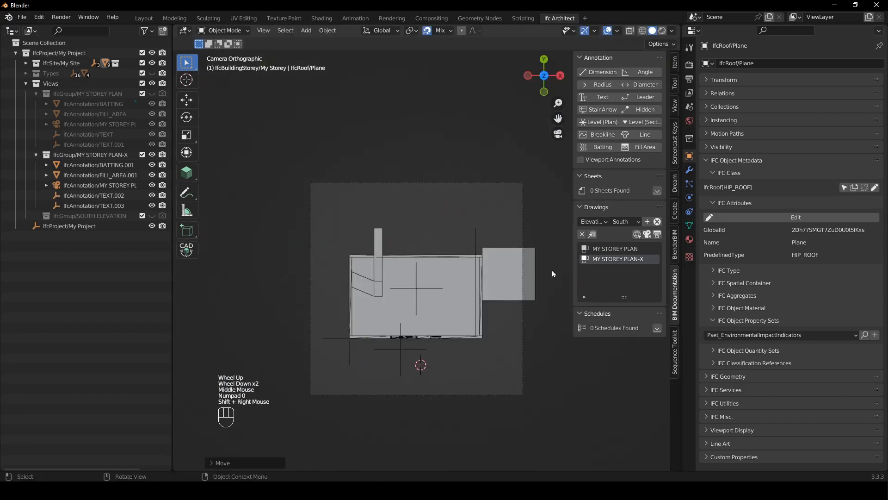
left_click(421, 365)
left_click(617, 269)
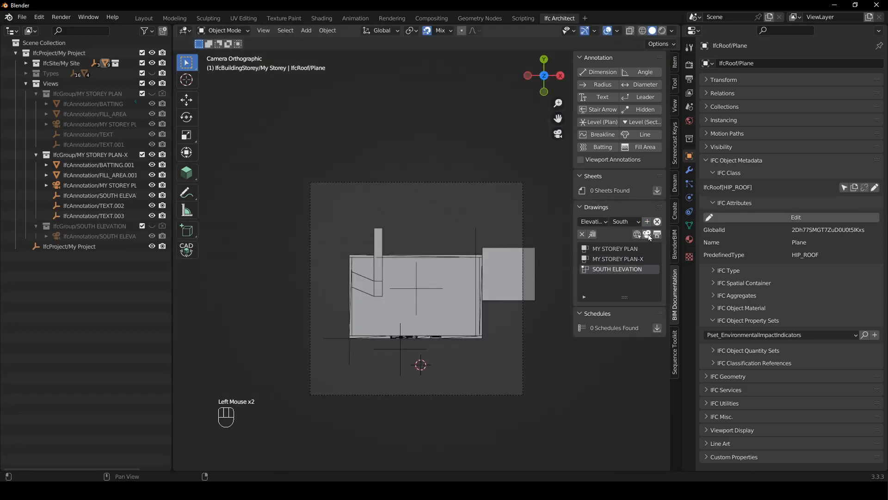
left_click(647, 234)
Set the orthographic scale of the SOUTH ELEVATION camera to 9.
left_click(542, 343)
left_click(524, 290)
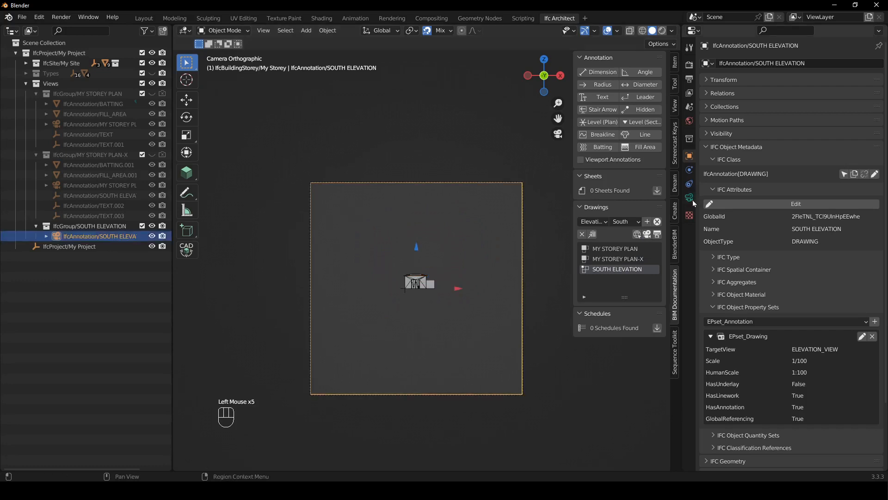
left_click(689, 198)
left_click(820, 110)
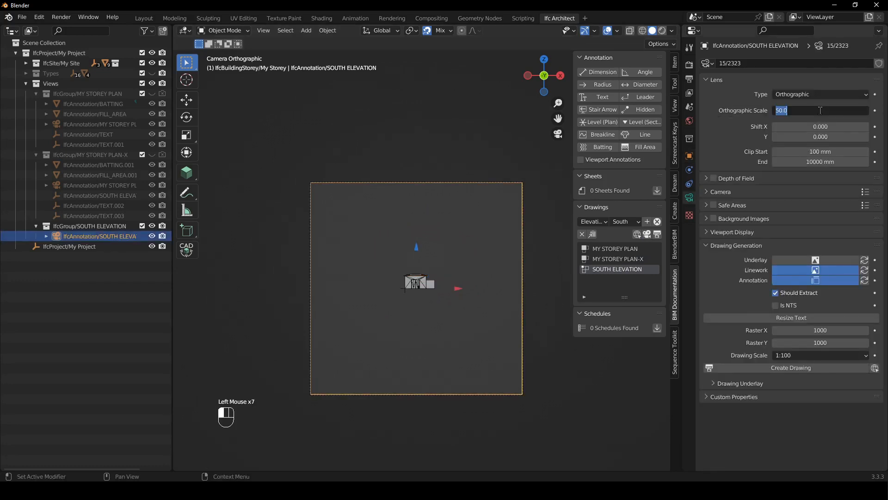
type("9")
key("Return")
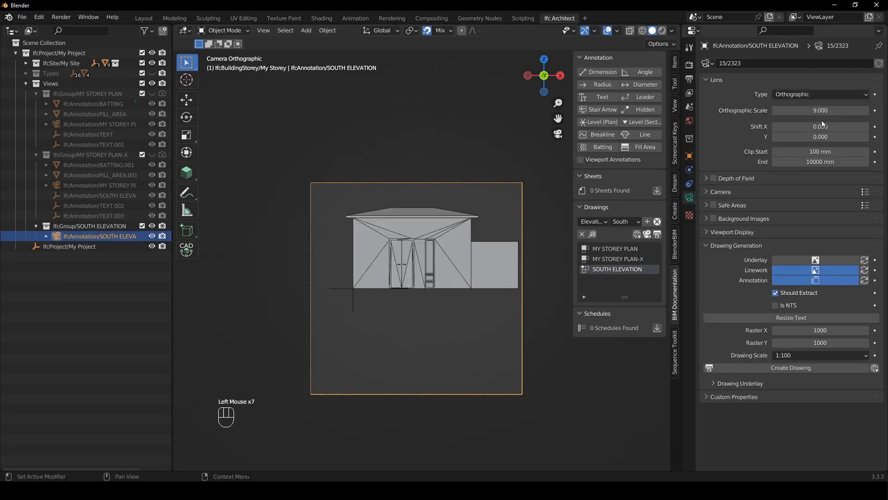
Move the SOUTH ELEVATION camera vertically along Z to frame the building better.
left_click(523, 352)
left_click(523, 351)
key("g")
key("z")
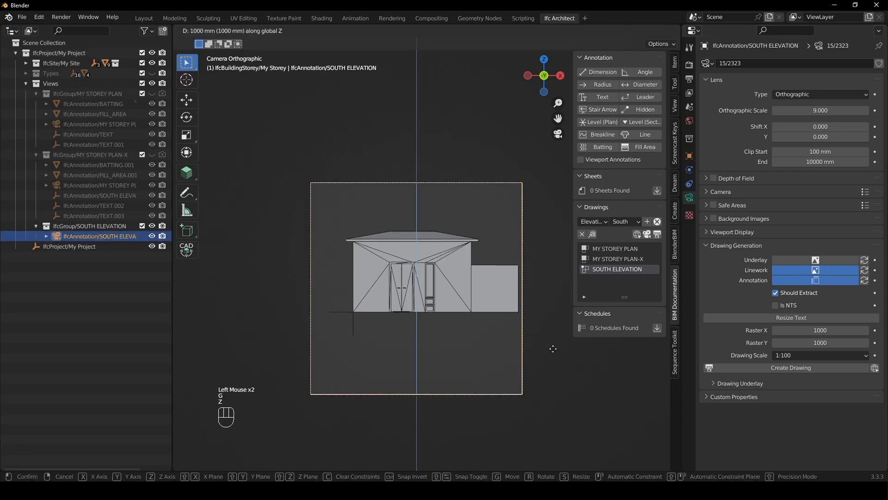
left_click(556, 269)
Generate the SOUTH ELEVATION drawing, examine its roof linework in the browser and return to Blender.
left_click(647, 235)
left_click(658, 235)
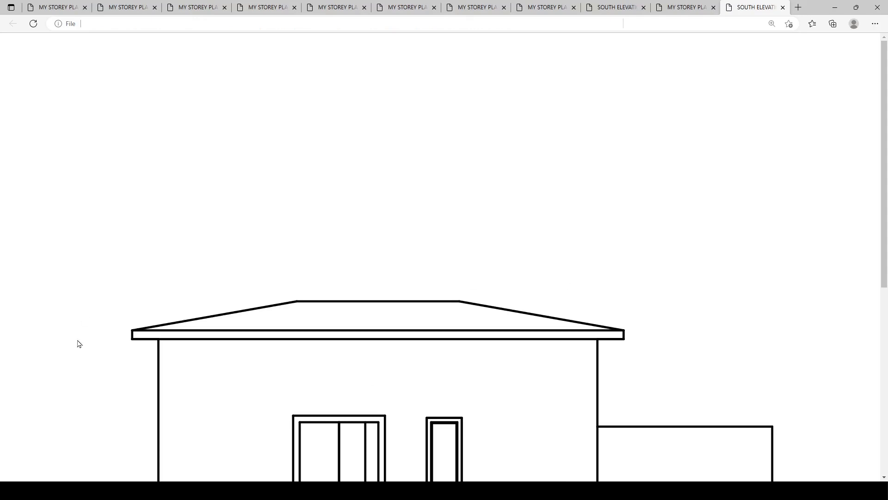
scroll(588, 320, "down", 5)
scroll(604, 351, "up", 3)
key("alt+Tab")
In Edit Mode, raise the hipped roof's ridge edge along Z to steepen the slopes, and return to Object Mode.
left_click(392, 262)
middle_click_drag(392, 262, 434, 285)
scroll(440, 302, "down", 4)
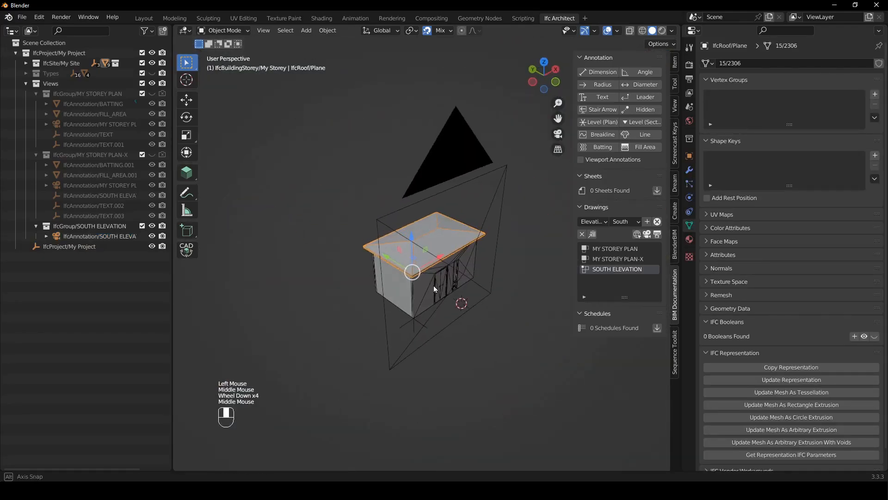
key("Tab")
scroll(432, 228, "up", 1)
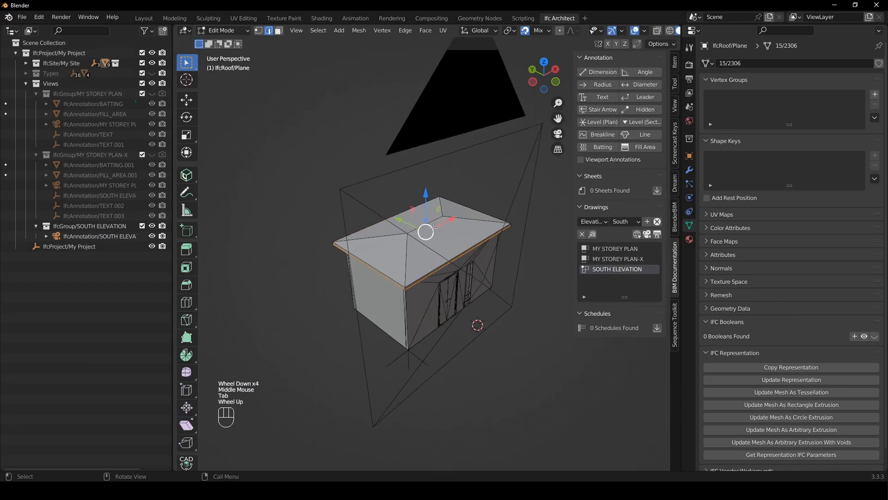
key("2")
left_click(437, 219)
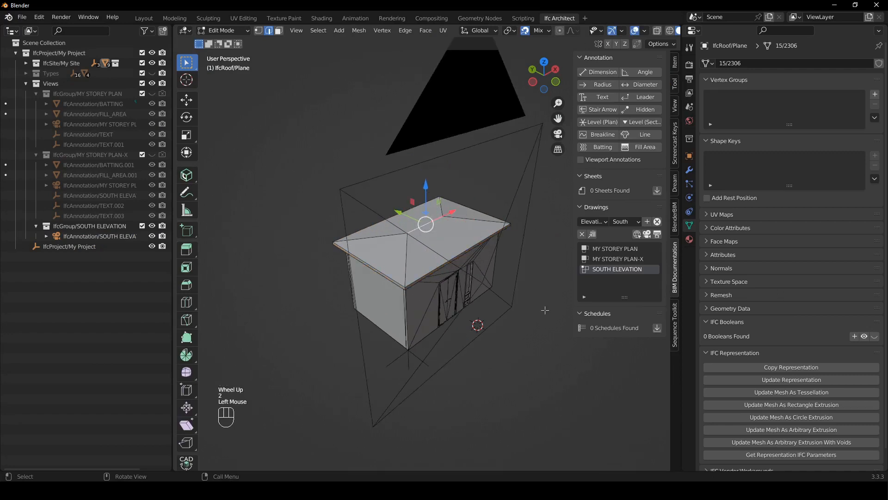
key("g")
key("z")
left_click(547, 332)
key("Tab")
left_click(545, 289)
Regenerate the SOUTH ELEVATION drawing with the raised ridge and examine the output in the browser.
scroll(545, 290, "up", 1)
middle_click_drag(545, 289, 607, 279)
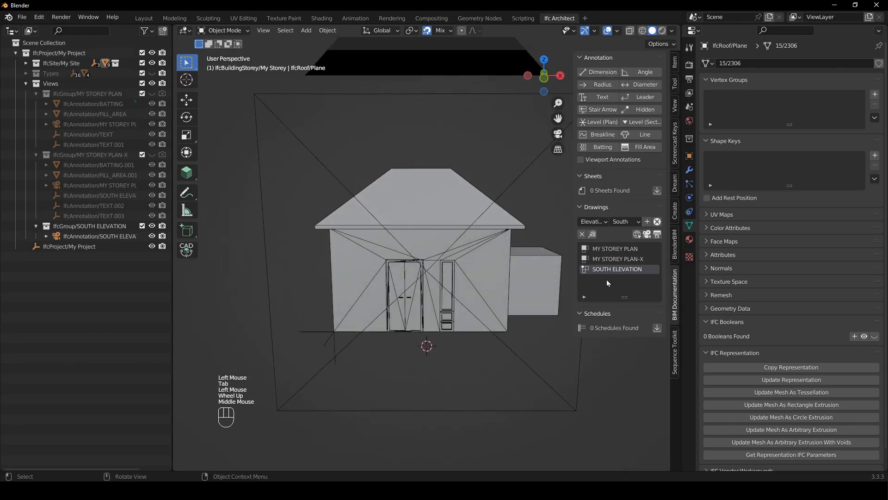
left_click(649, 235)
left_click(658, 234)
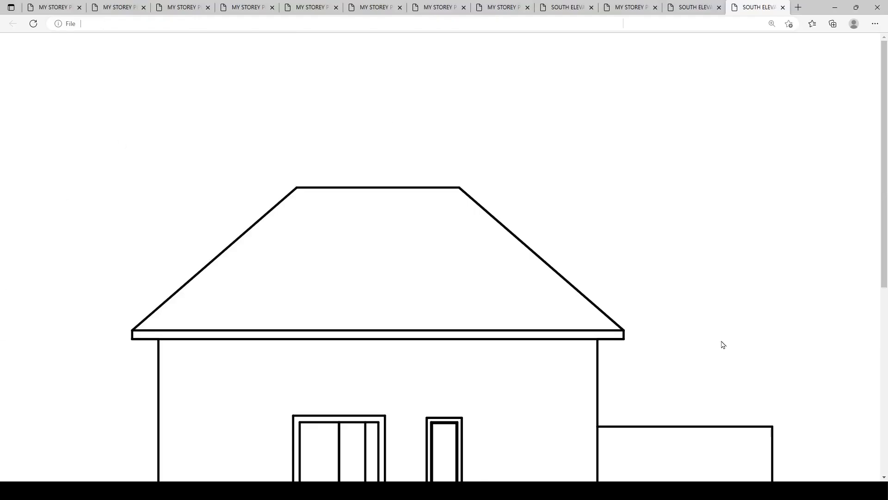
scroll(432, 341, "down", 7)
scroll(654, 265, "up", 7)
scroll(559, 264, "down", 4)
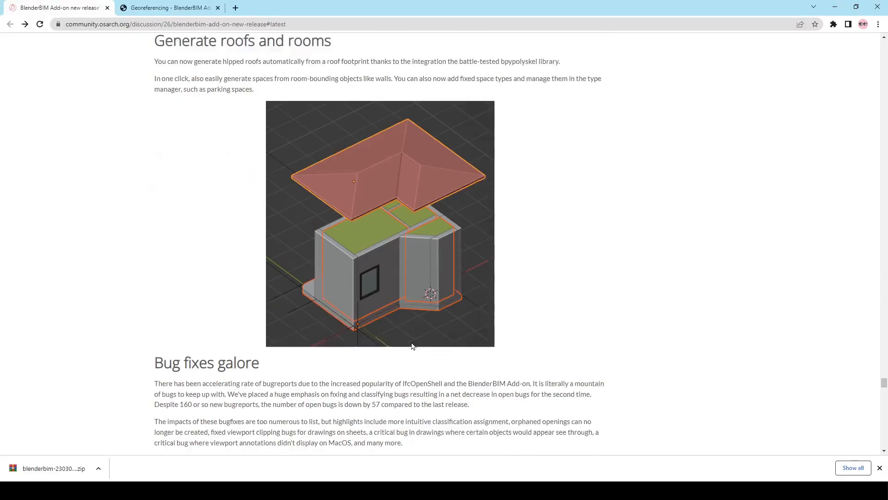
Read the "Bug fixes galore" section of the release notes, including the bug fix highlights.
scroll(416, 246, "down", 1)
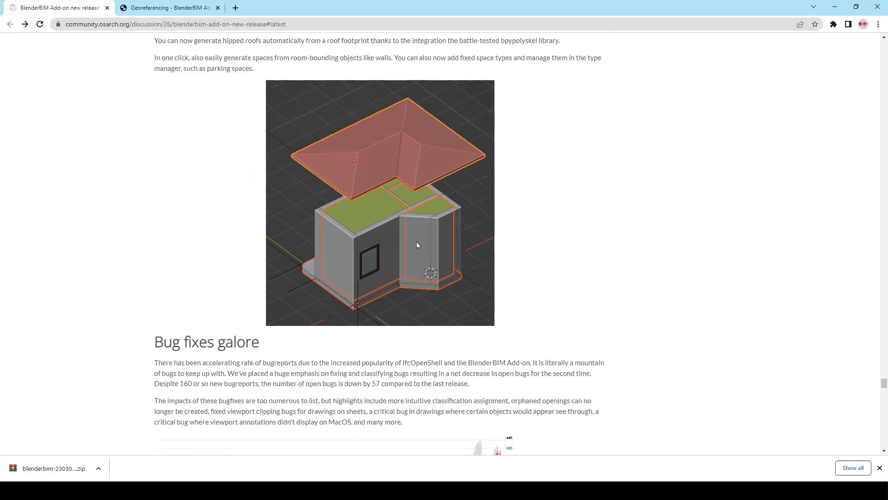
scroll(417, 245, "down", 3)
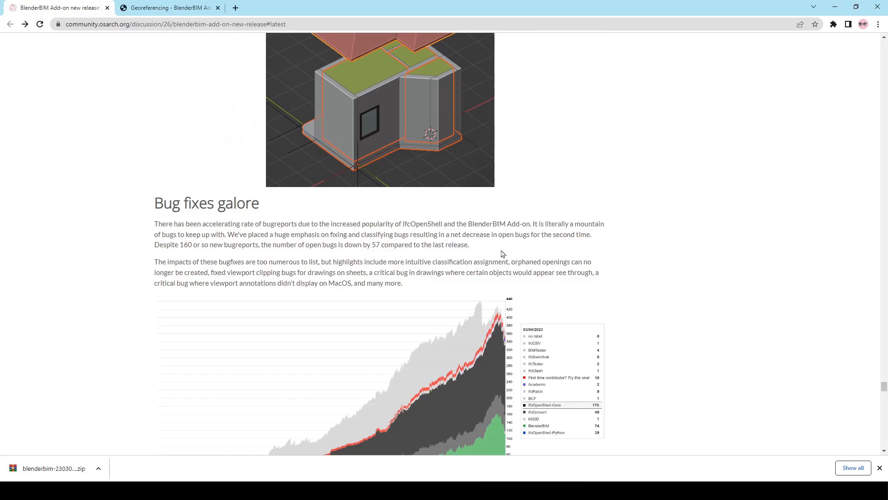
scroll(317, 238, "down", 2)
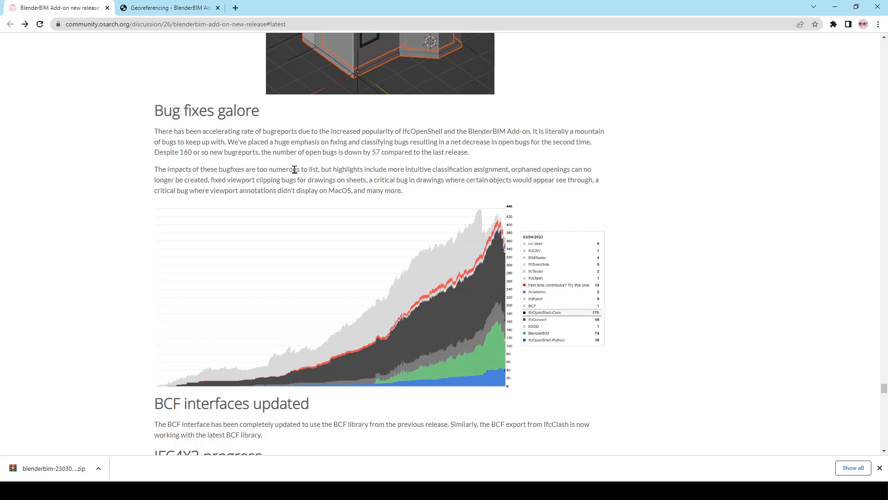
mouse_move(389, 170)
left_mouse_down()
mouse_move(401, 186)
mouse_move(401, 171)
left_mouse_up()
left_click_drag(221, 180, 312, 180)
left_click(341, 180)
mouse_move(400, 182)
left_mouse_down()
mouse_move(417, 194)
mouse_move(416, 181)
left_mouse_up()
scroll(509, 215, "down", 3)
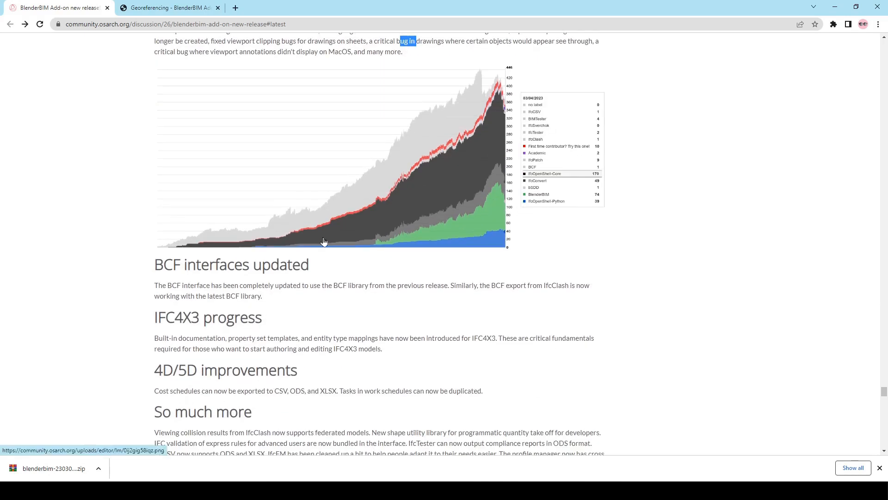
Read the release notes on the BCF interfaces, IFC4X3 progress and 4D/5D improvements.
scroll(306, 238, "down", 2)
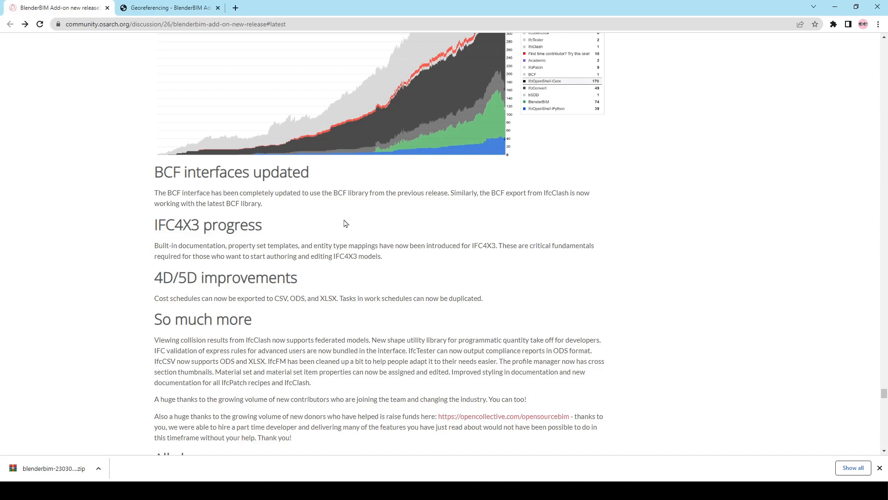
scroll(352, 221, "down", 2)
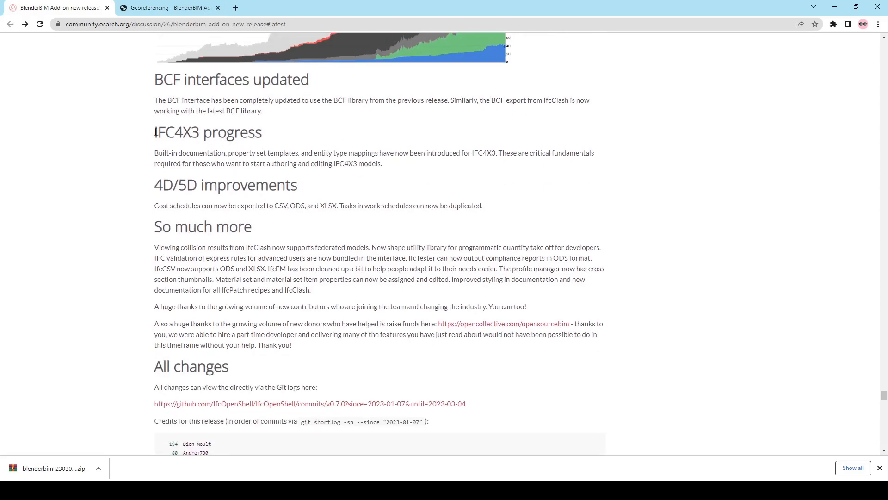
left_click_drag(155, 132, 199, 132)
left_click(213, 134)
left_click_drag(369, 153, 482, 151)
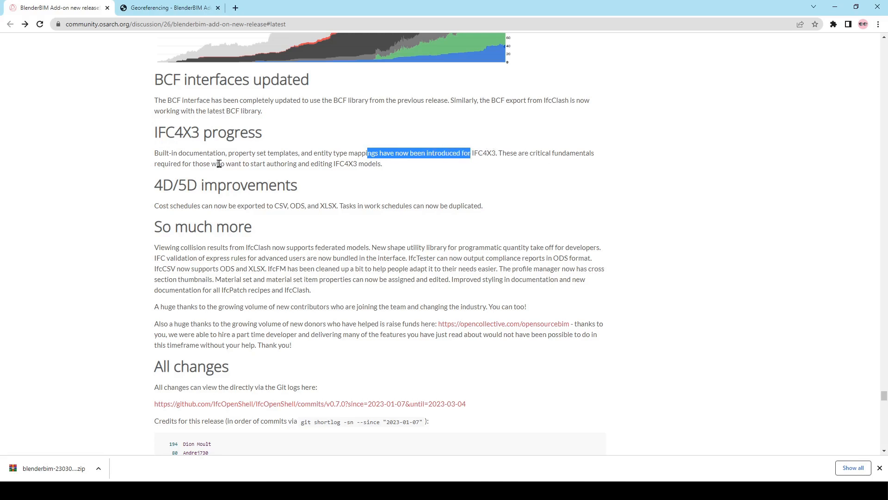
left_click(372, 166)
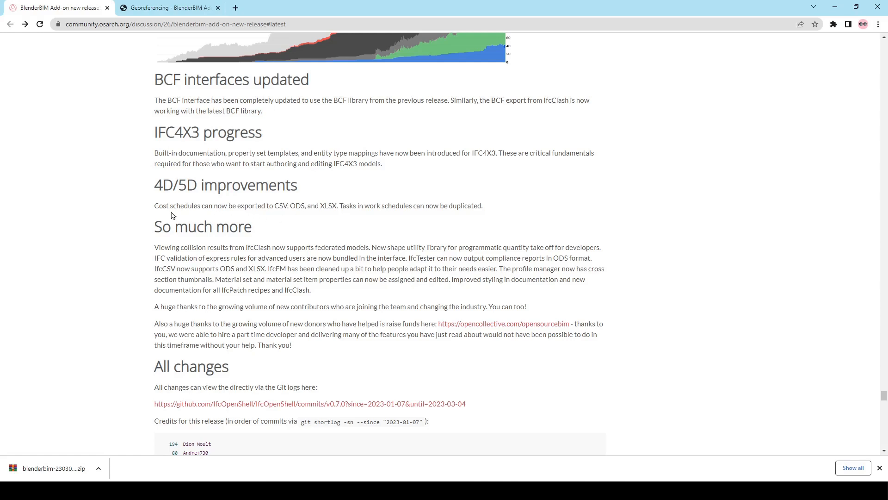
left_click_drag(179, 212, 521, 212)
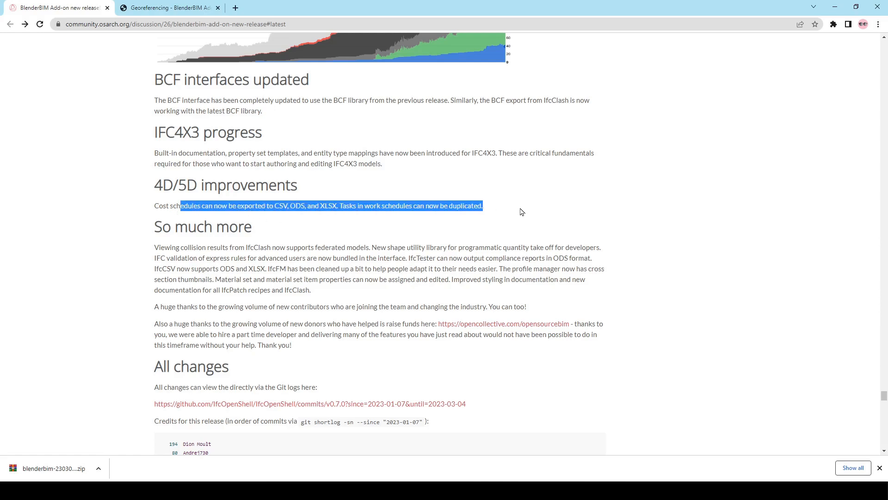
left_click(274, 207)
Read the "So much more" section covering IfcClash, IfcTester, profile thumbnails and IfcPatch documentation.
scroll(389, 225, "down", 1)
scroll(390, 225, "down", 2)
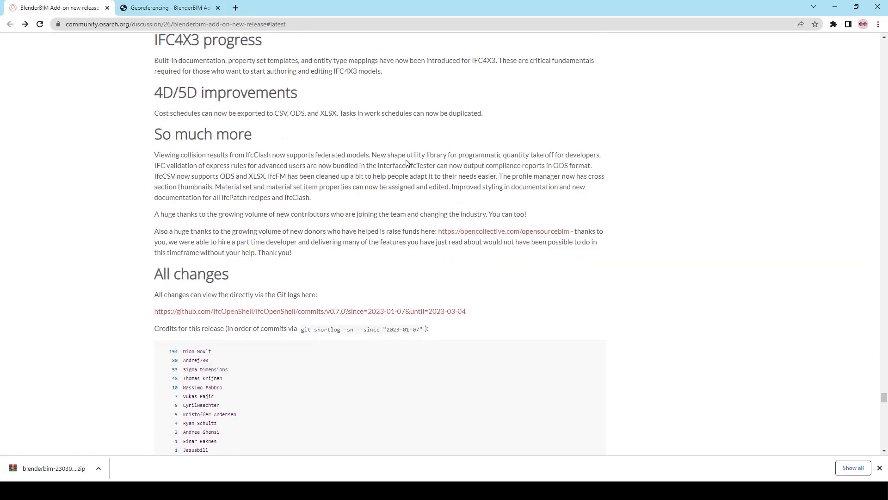
left_click_drag(248, 156, 276, 156)
left_click_drag(578, 166, 551, 166)
left_click_drag(212, 186, 162, 187)
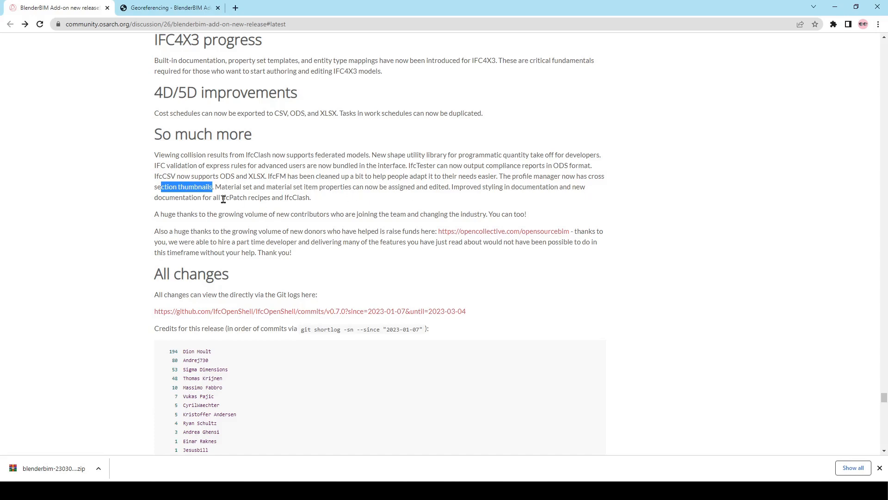
left_click_drag(223, 198, 252, 201)
left_click_drag(312, 199, 289, 200)
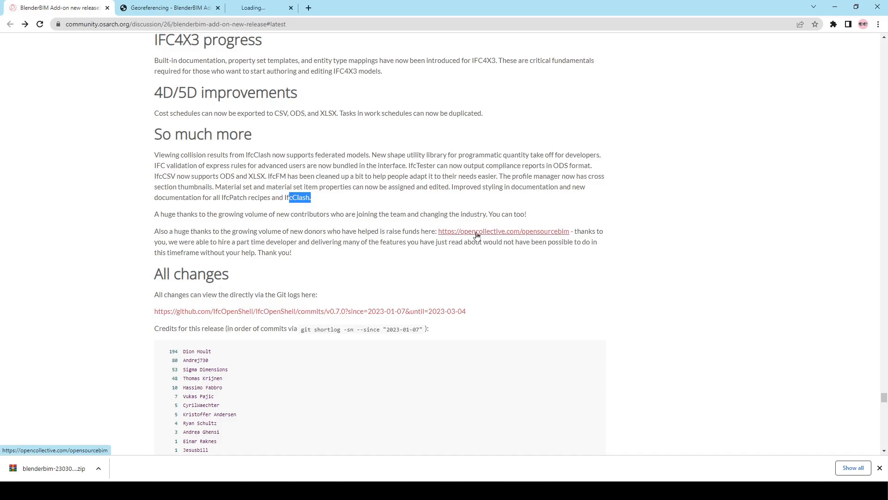
View the IfcOpenShell donation page on Open Collective and return to the release notes.
left_click_drag(265, 243, 455, 244)
scroll(297, 252, "down", 1)
left_click(297, 5)
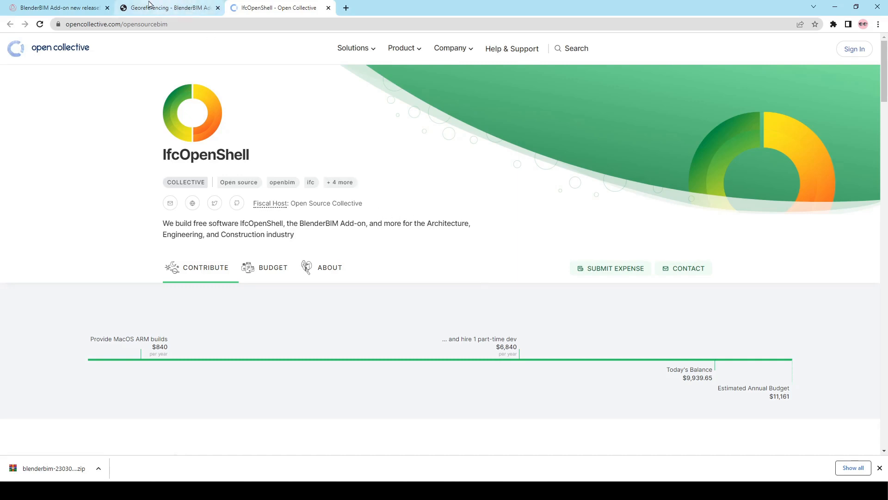
left_click(55, 8)
Find the "All changes" section and open its GitHub commit log link in a new tab.
scroll(292, 252, "down", 4)
scroll(202, 111, "up", 2)
left_click_drag(176, 133, 301, 156)
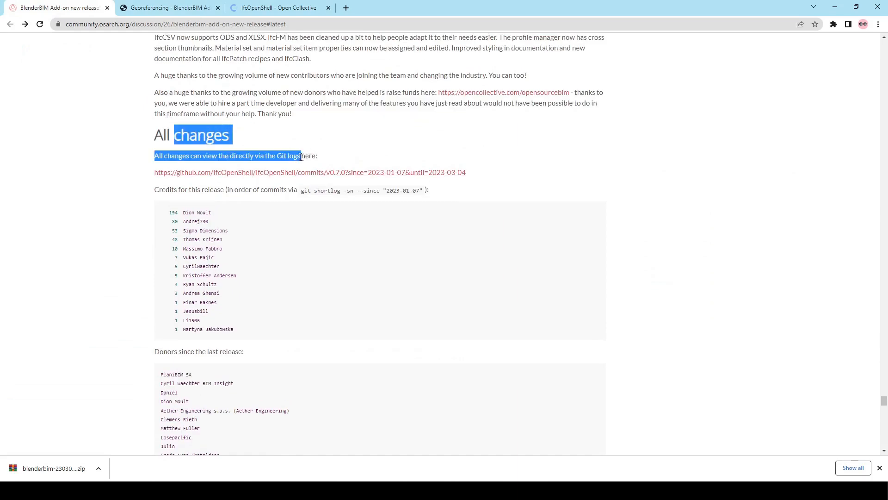
middle_click(389, 173)
Review the contributor credits and the list of donors since the last release.
scroll(184, 181, "down", 1)
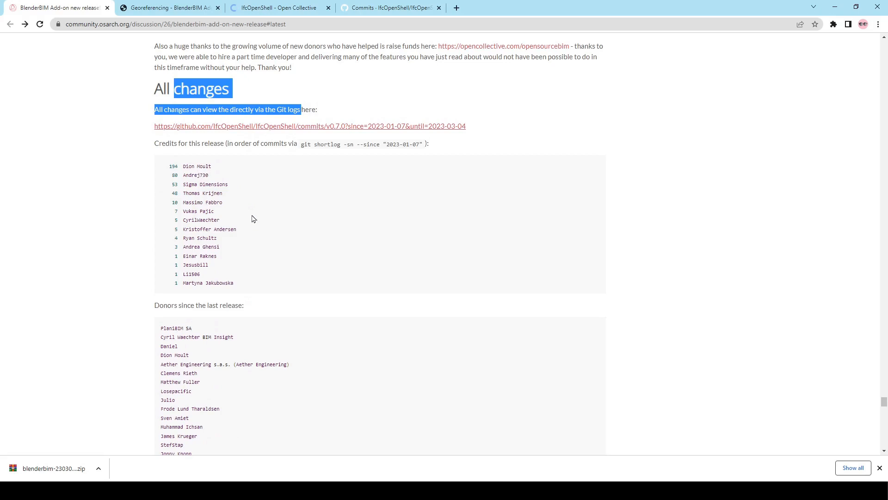
double_click(182, 175)
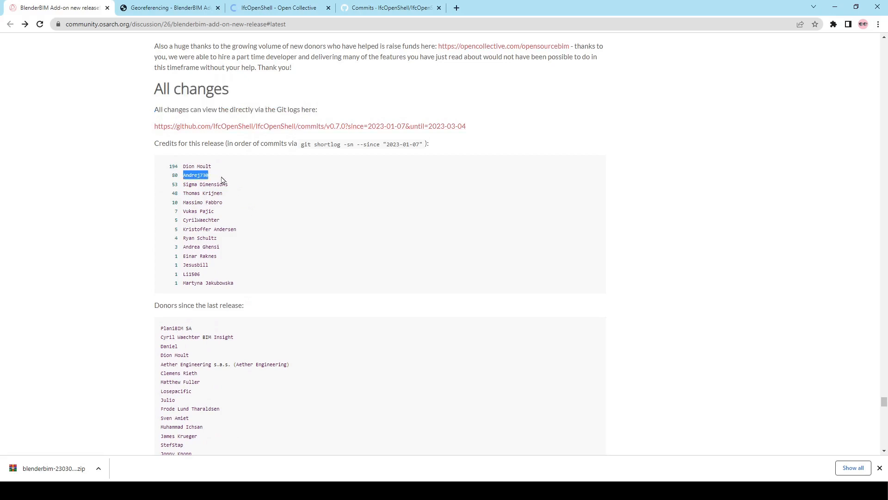
left_click(224, 183)
scroll(463, 240, "down", 6)
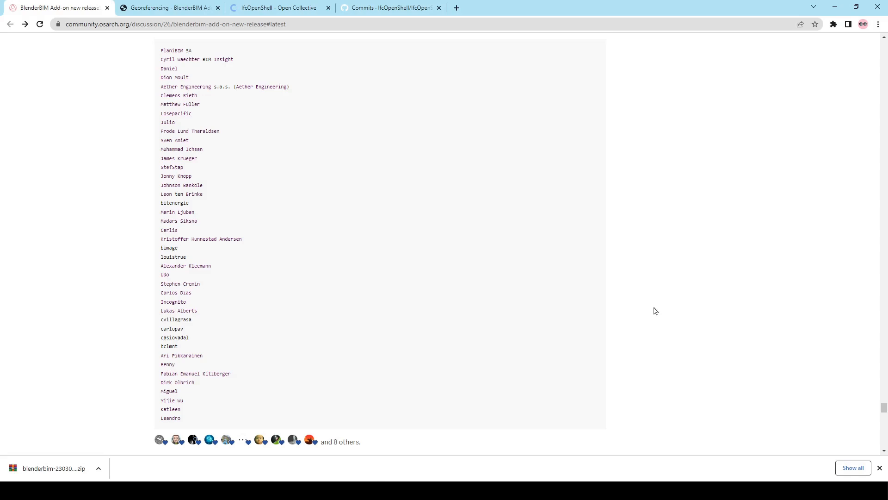
Go back up to the rabbit picture near the start of the release announcement.
scroll(654, 311, "up", 20)
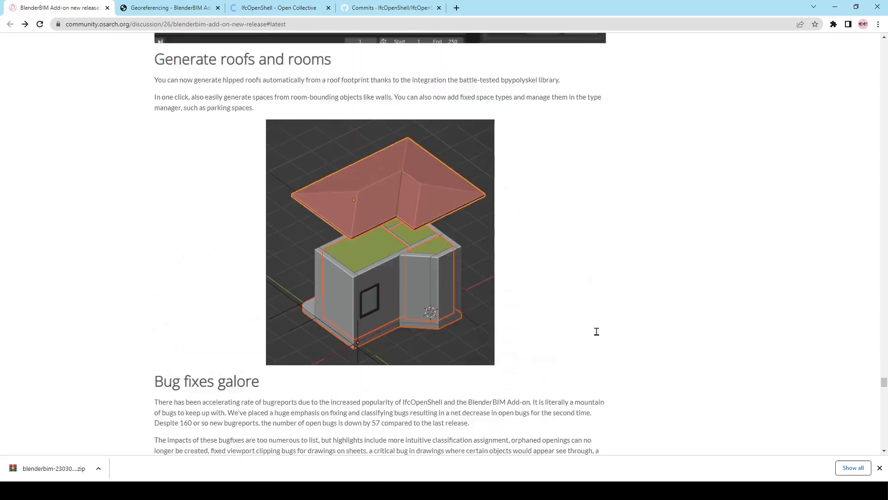
scroll(597, 331, "up", 20)
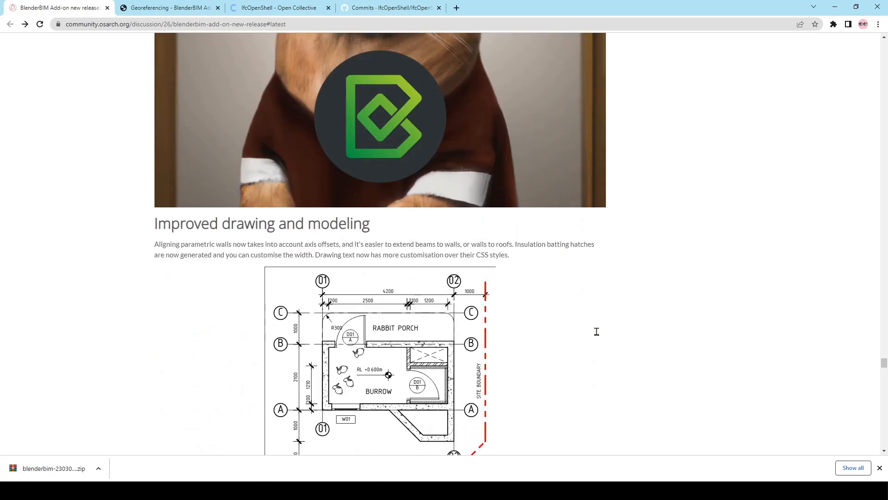
scroll(596, 331, "up", 6)
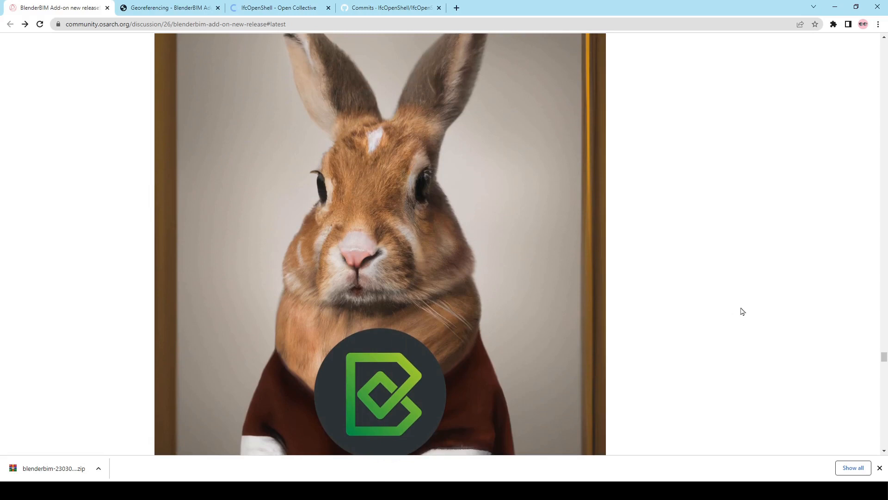